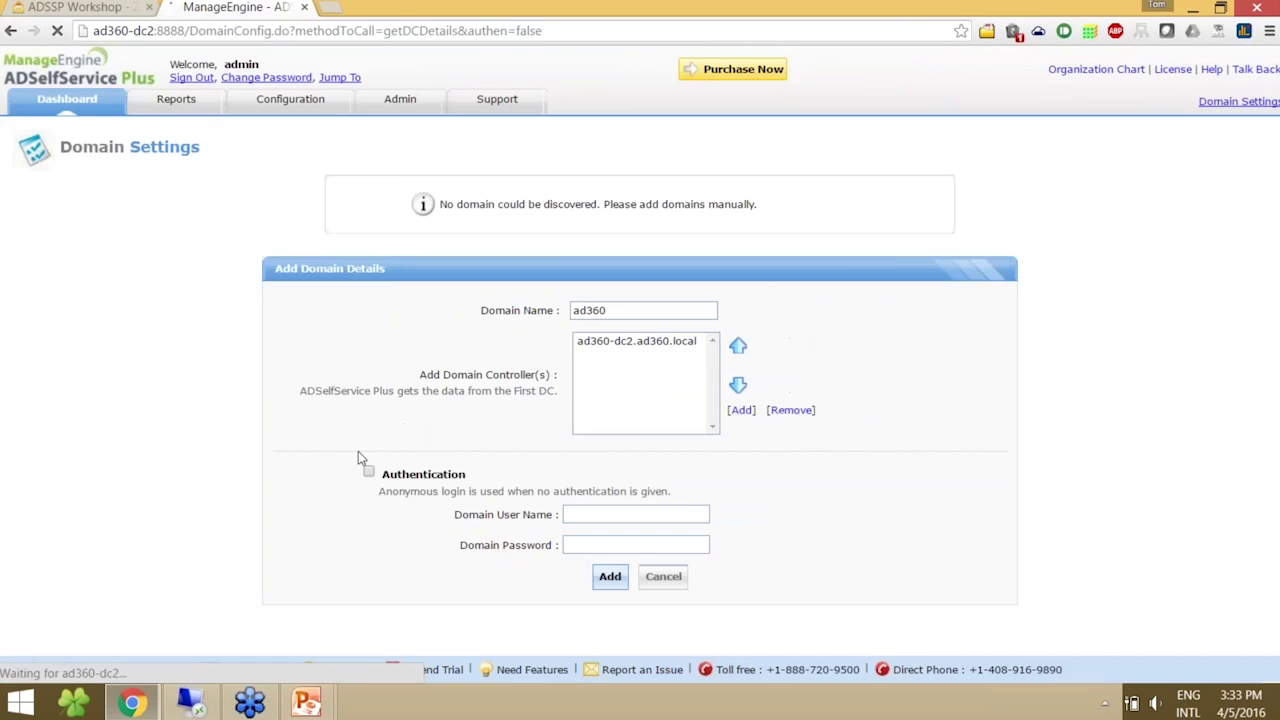
# - Enable authentication with the Administrator account and password, re-entering the password to add domain ad360
pyautogui.click(368, 472)
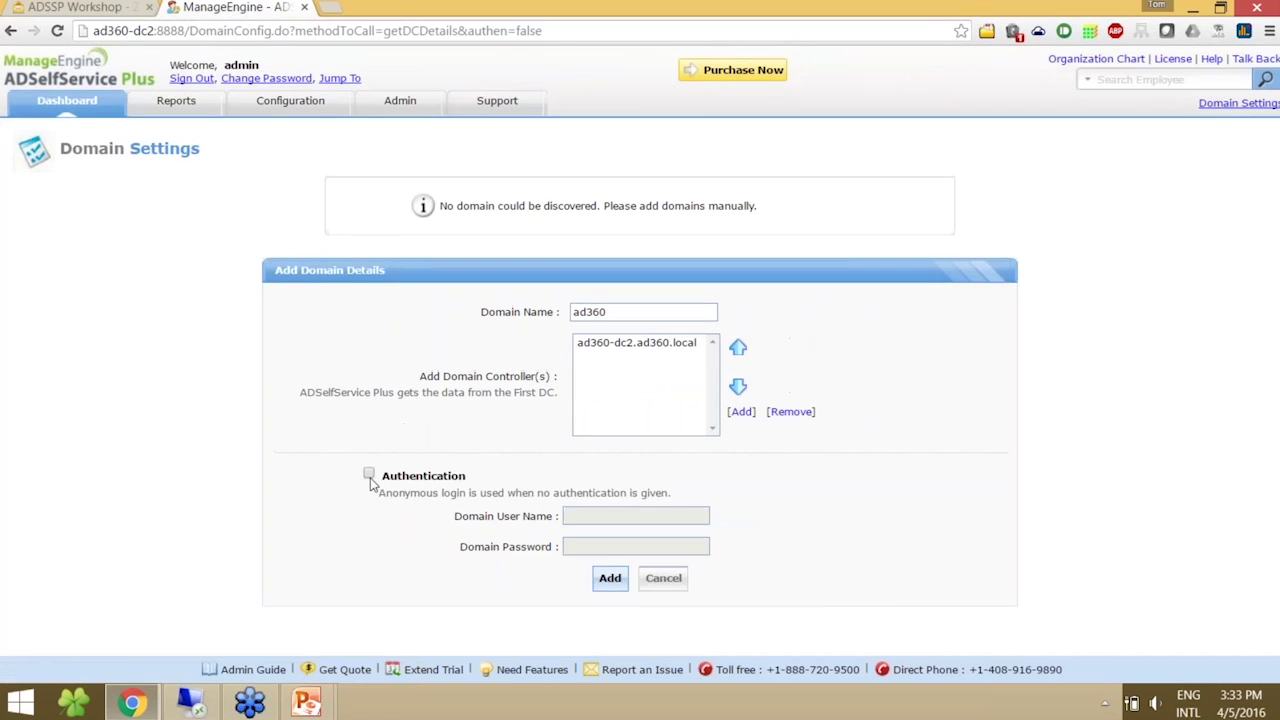
pyautogui.click(642, 520)
pyautogui.write('Administrator')
pyautogui.press('Tab')
pyautogui.write('*********')
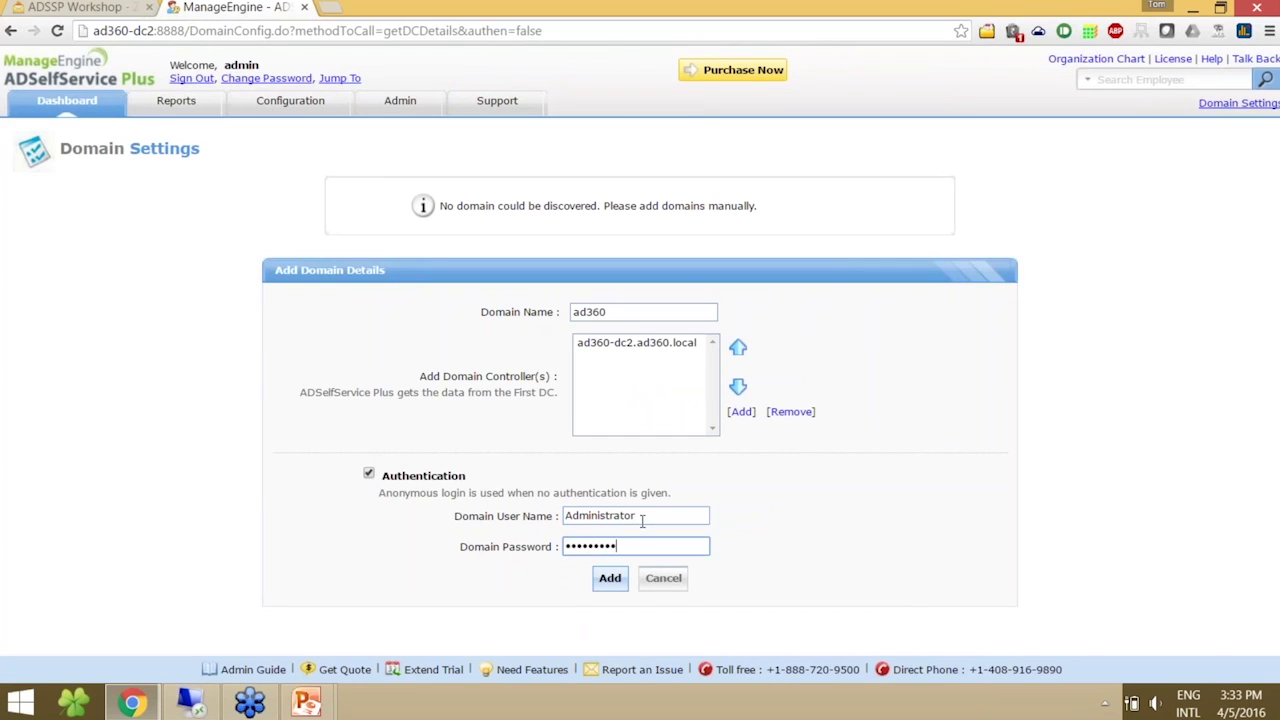
pyautogui.click(610, 578)
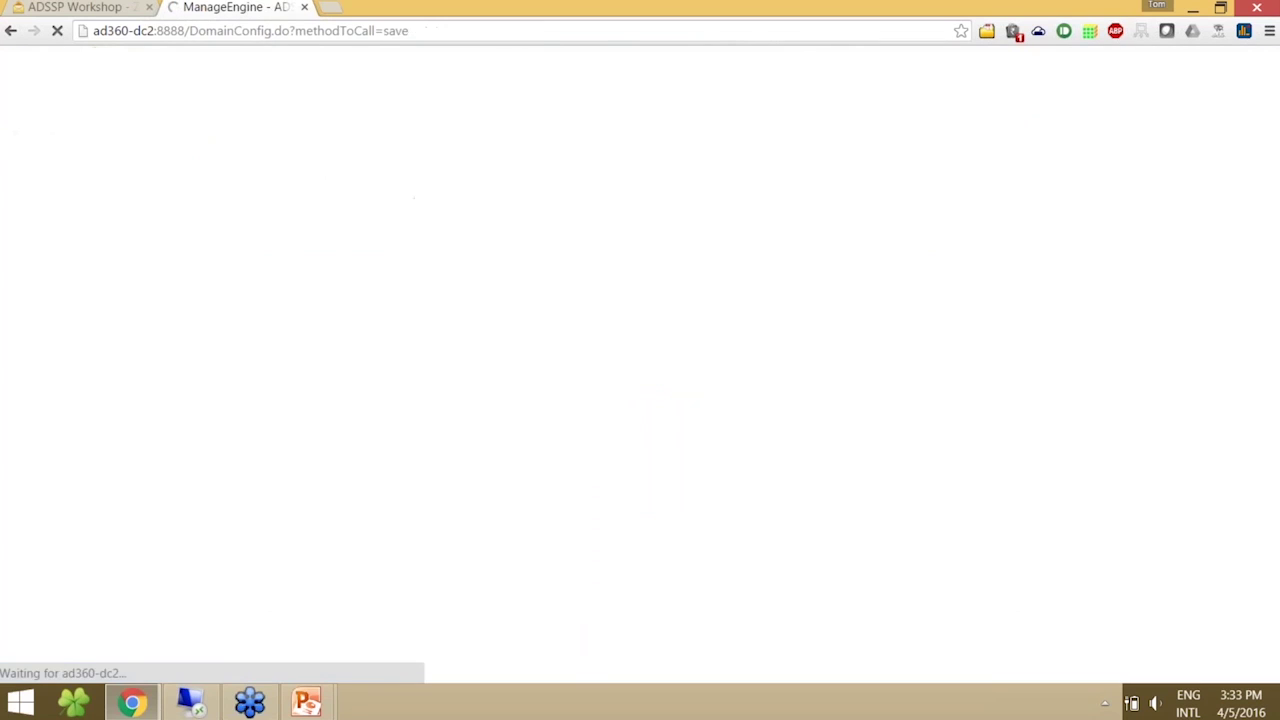
pyautogui.click(626, 543)
pyautogui.write('*********')
pyautogui.click(605, 574)
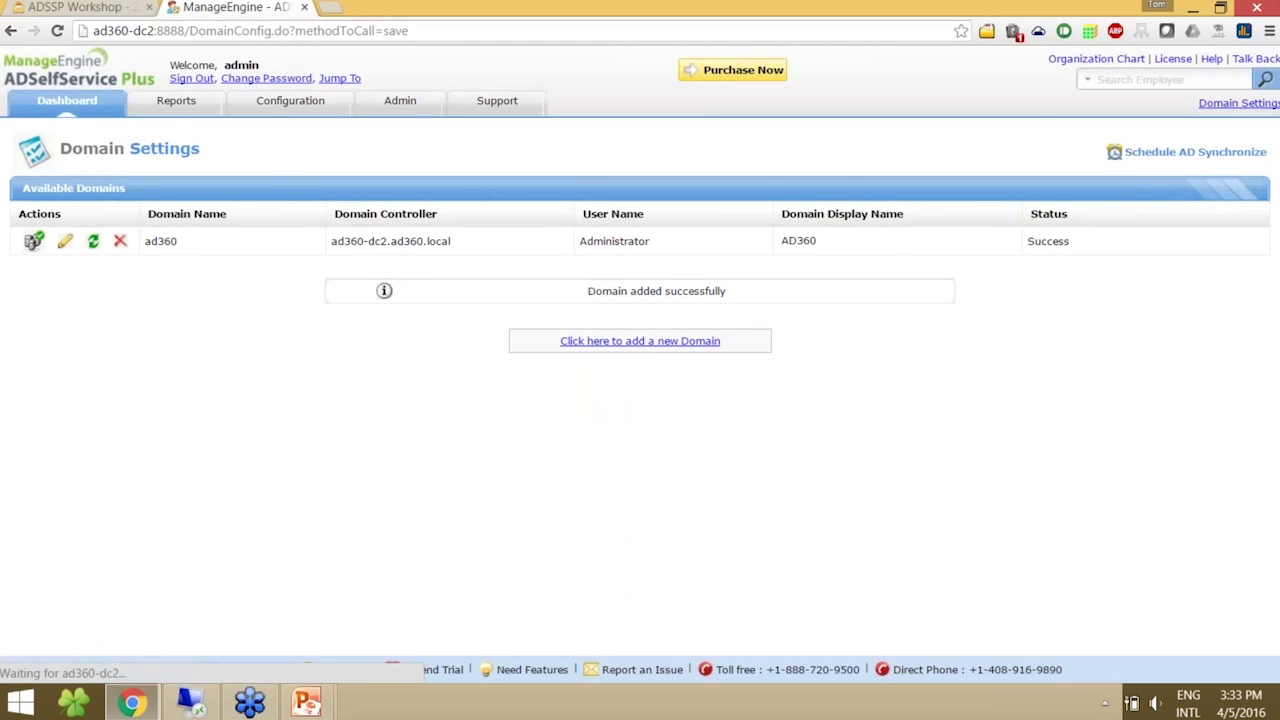
# - Go to Configuration > Password Sync/Single Sign On and open the Office 365 / Azure setup
pyautogui.click(296, 119)
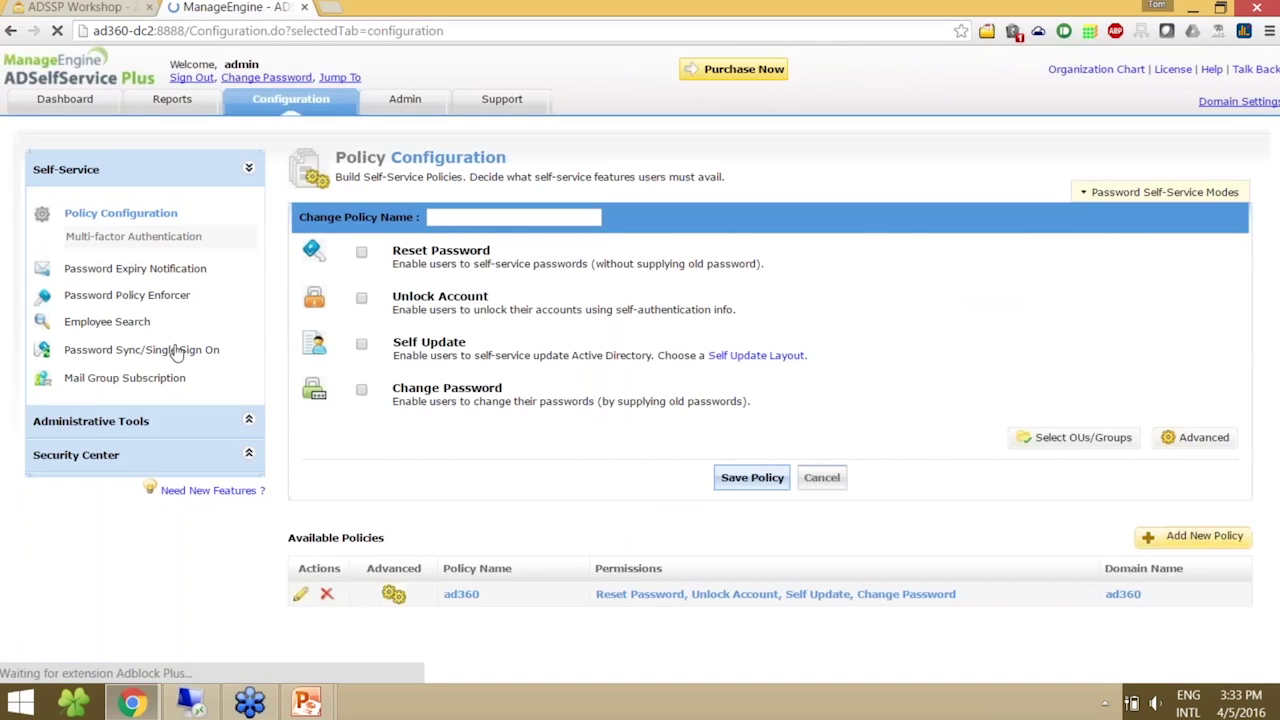
pyautogui.click(160, 353)
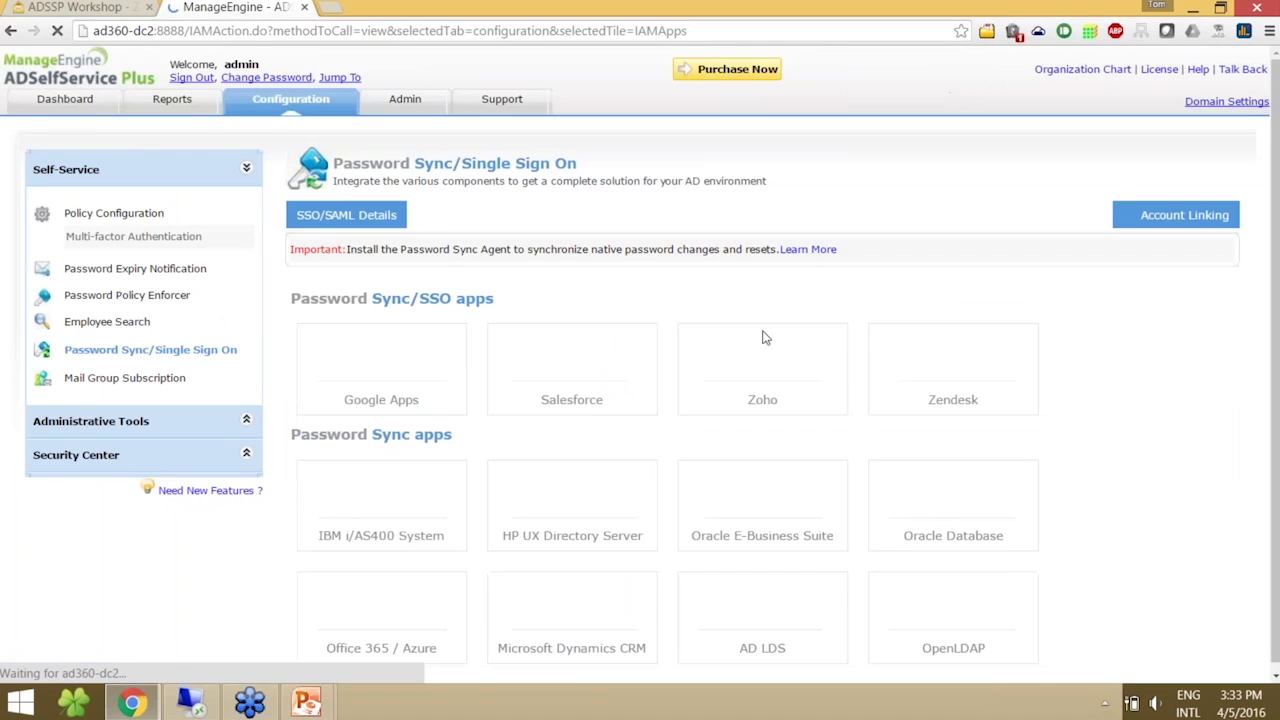
pyautogui.scroll(-1, 763, 334)
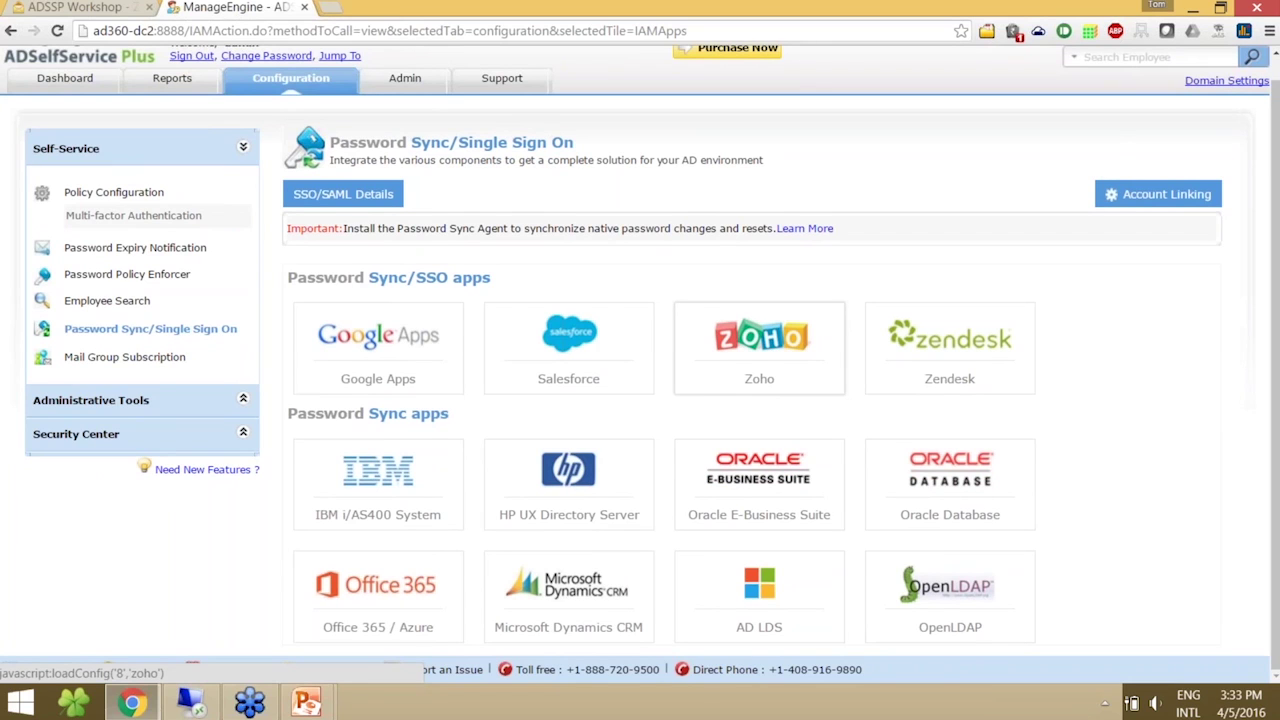
pyautogui.click(408, 596)
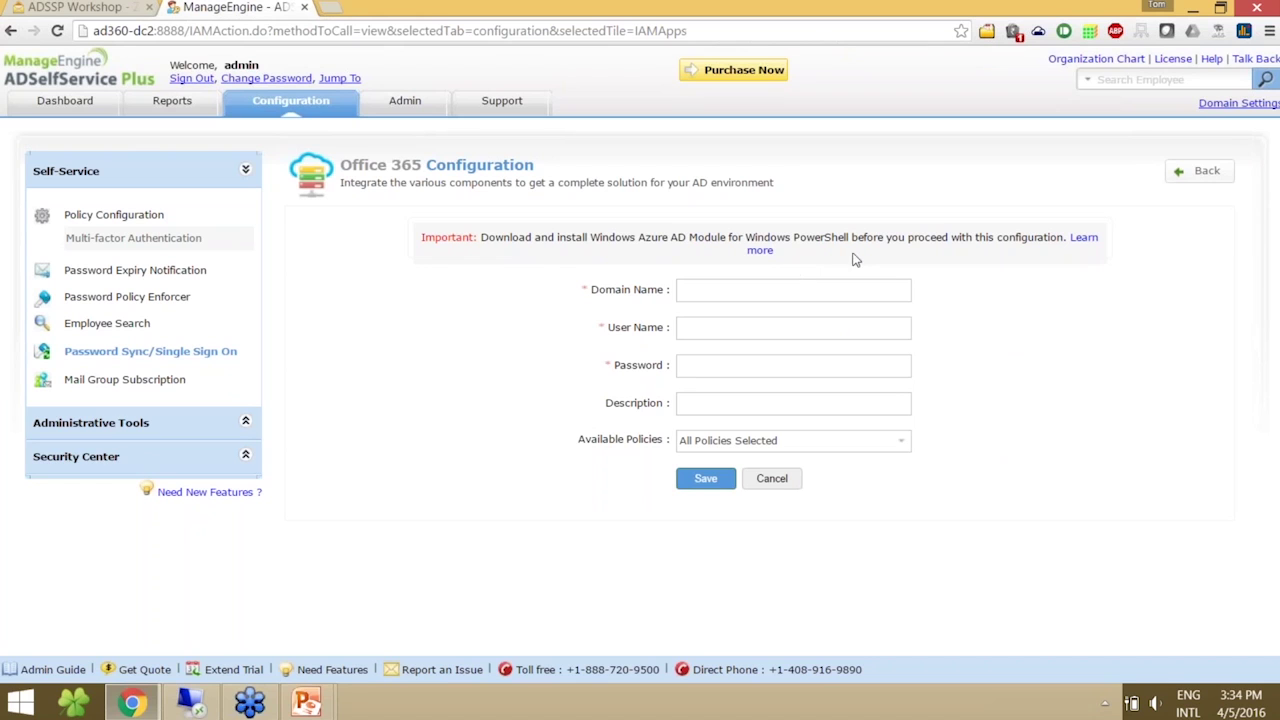
# - Open the Office 365 / Azure help guide and review the PowerShell module folder paths
pyautogui.click(1084, 238)
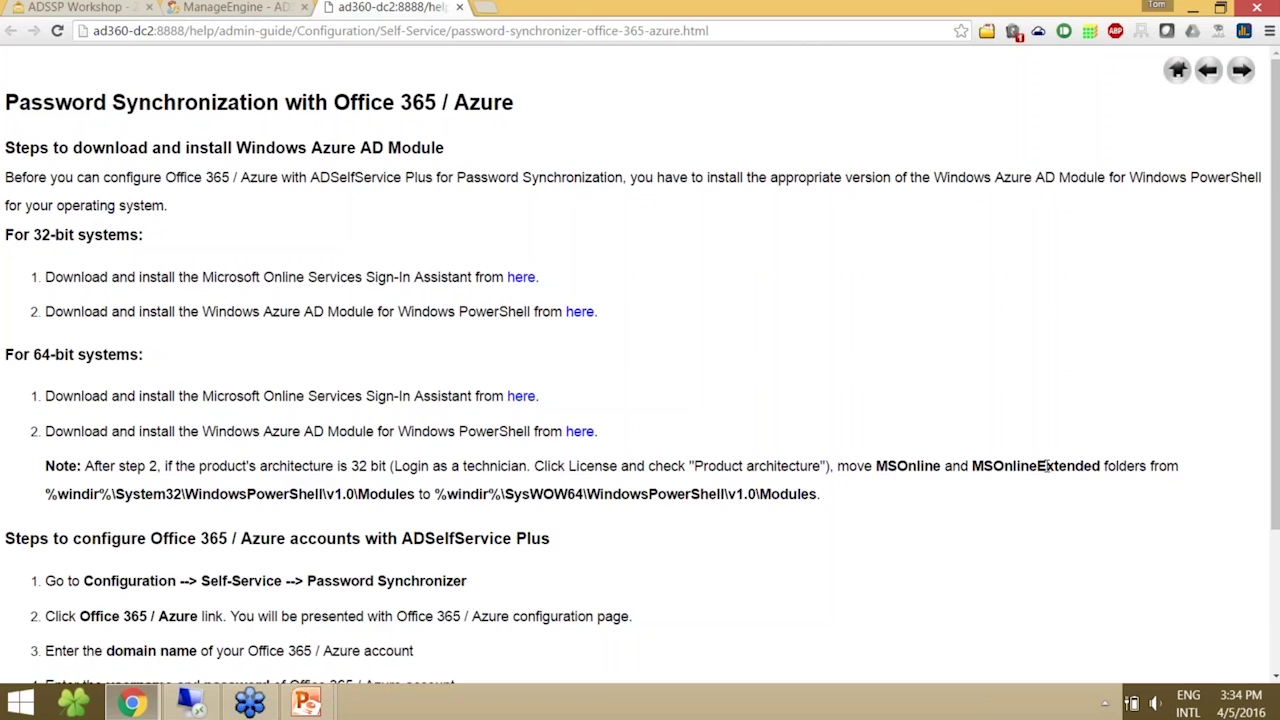
pyautogui.moveTo(45, 494); pyautogui.dragTo(700, 510)
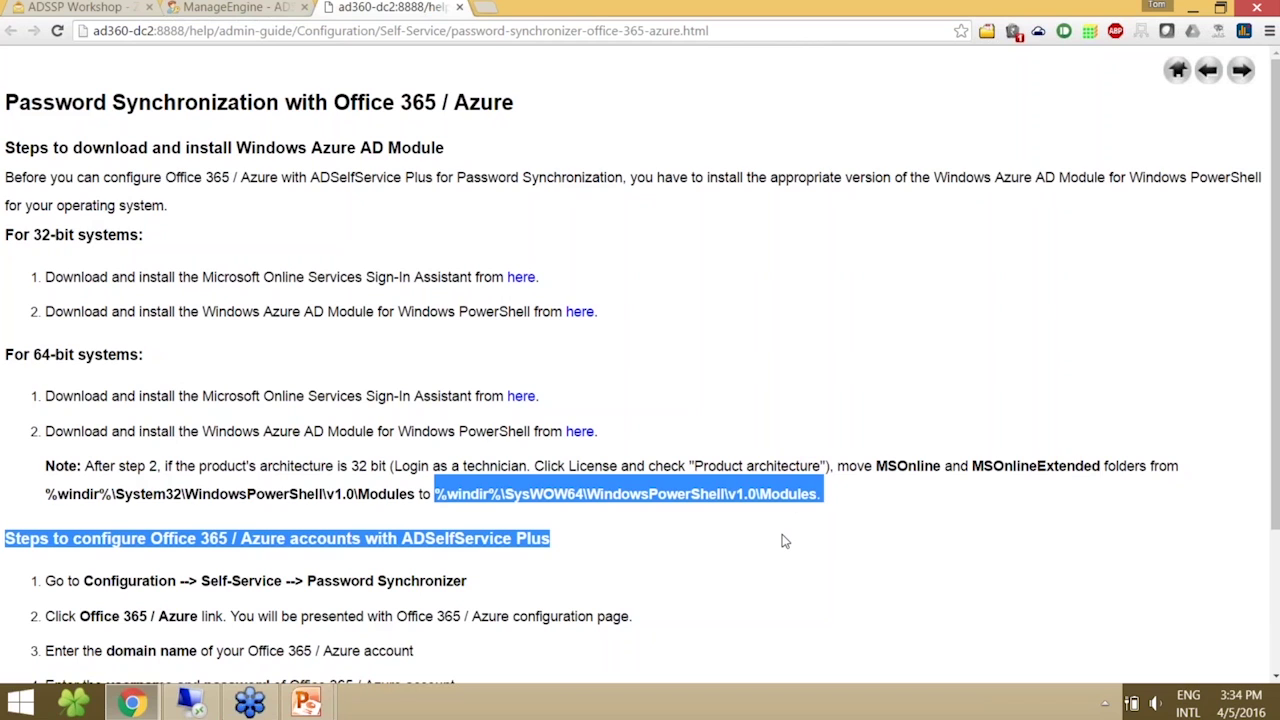
pyautogui.click(518, 358)
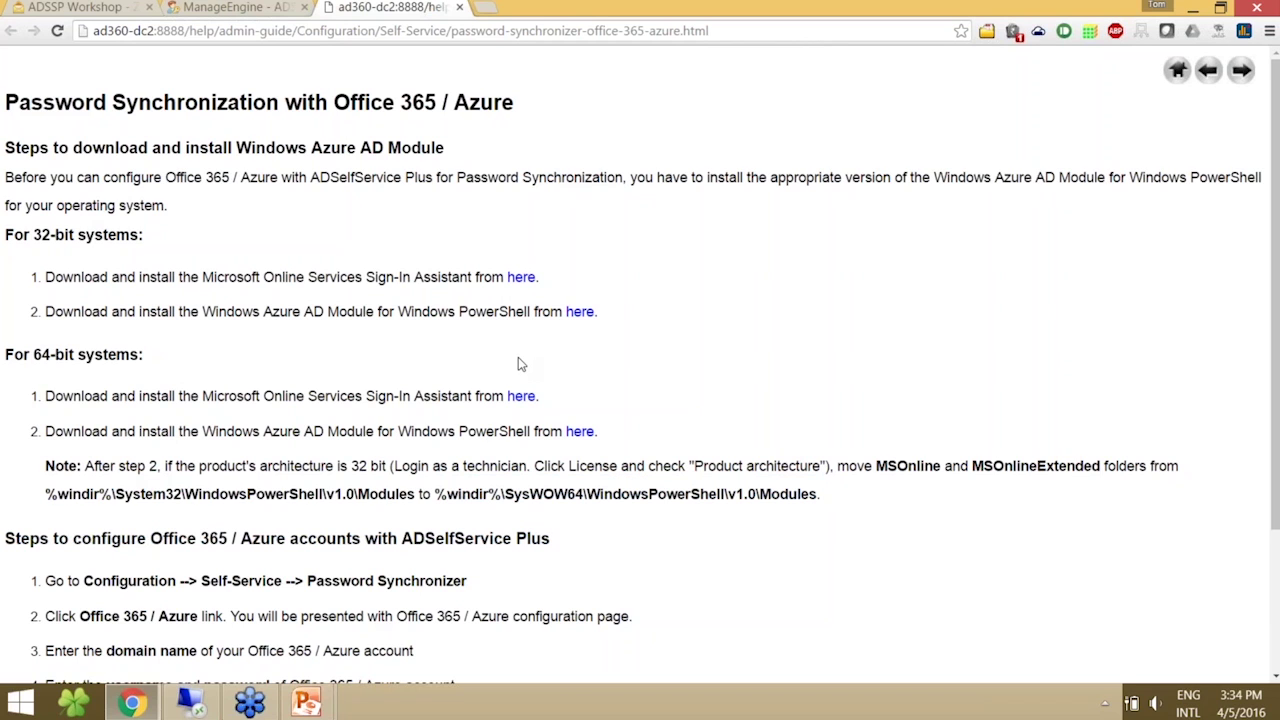
pyautogui.hotkey('ctrl', 'shift', 'Tab')
# - Enter domain name ramchand.info with the Office 365 admin's user name and password
pyautogui.click(745, 291)
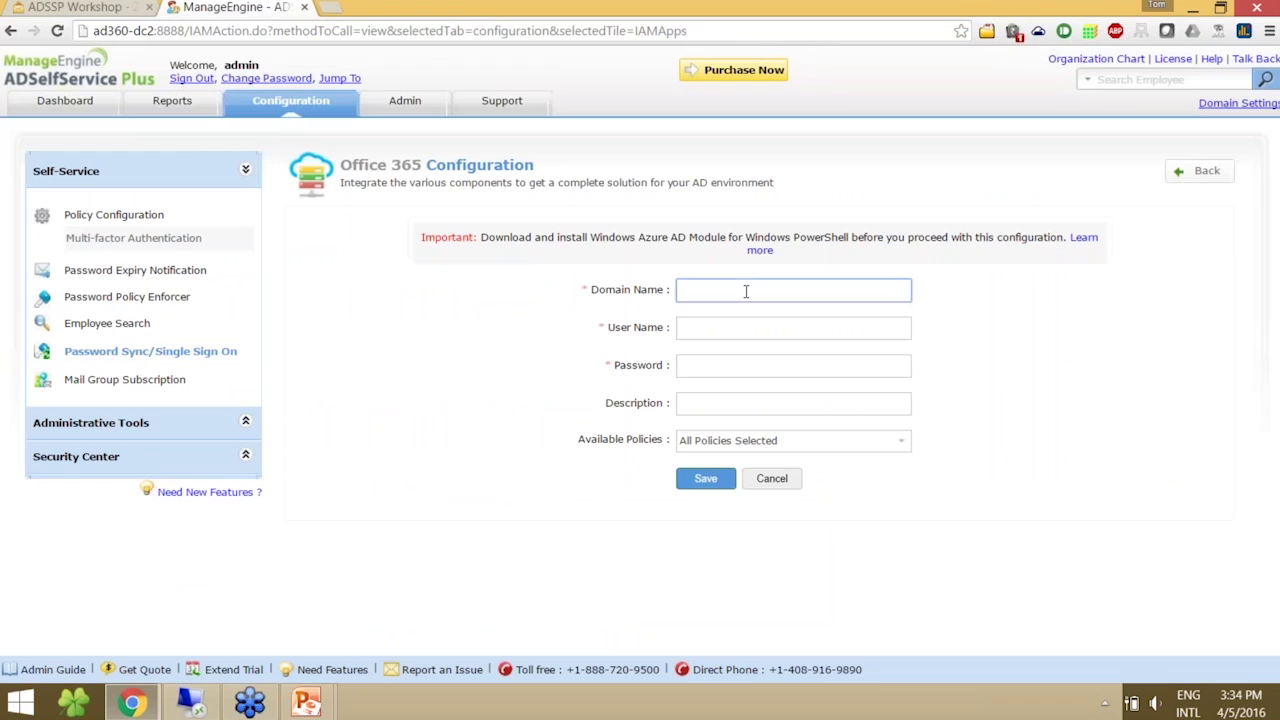
pyautogui.write('ramchand.info')
pyautogui.press('Tab')
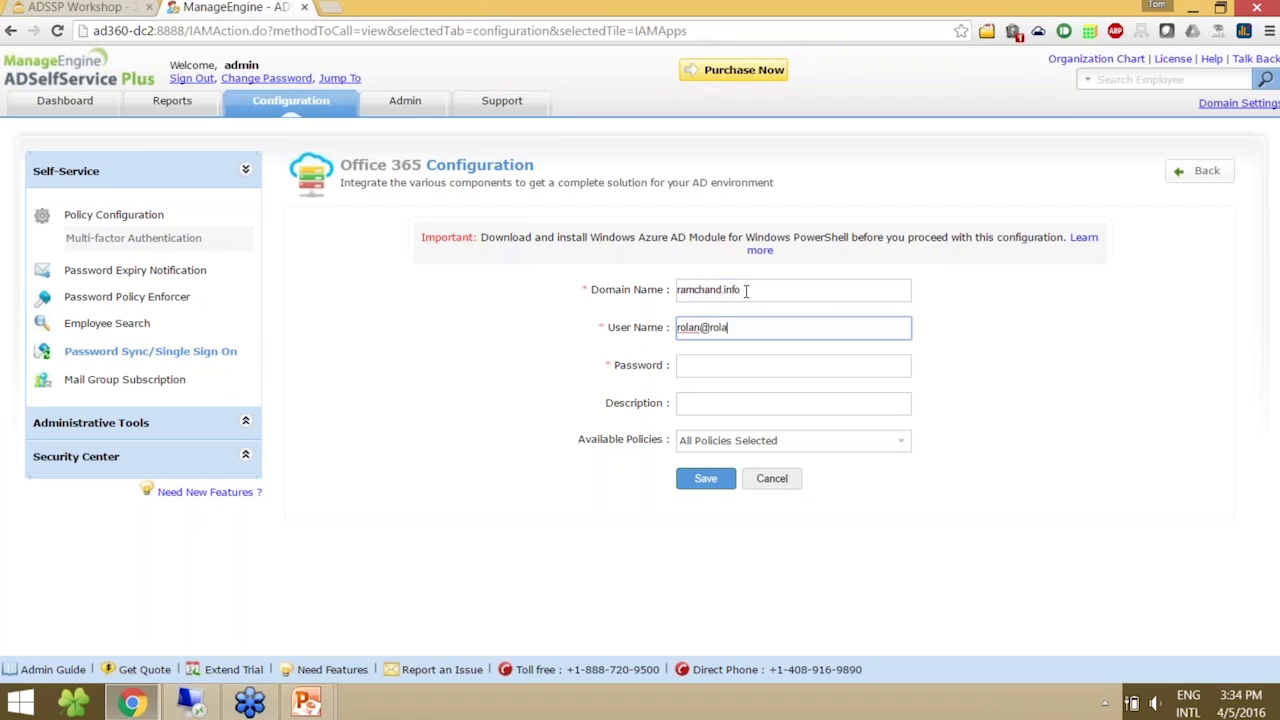
pyautogui.press('Tab')
pyautogui.write('•••••')
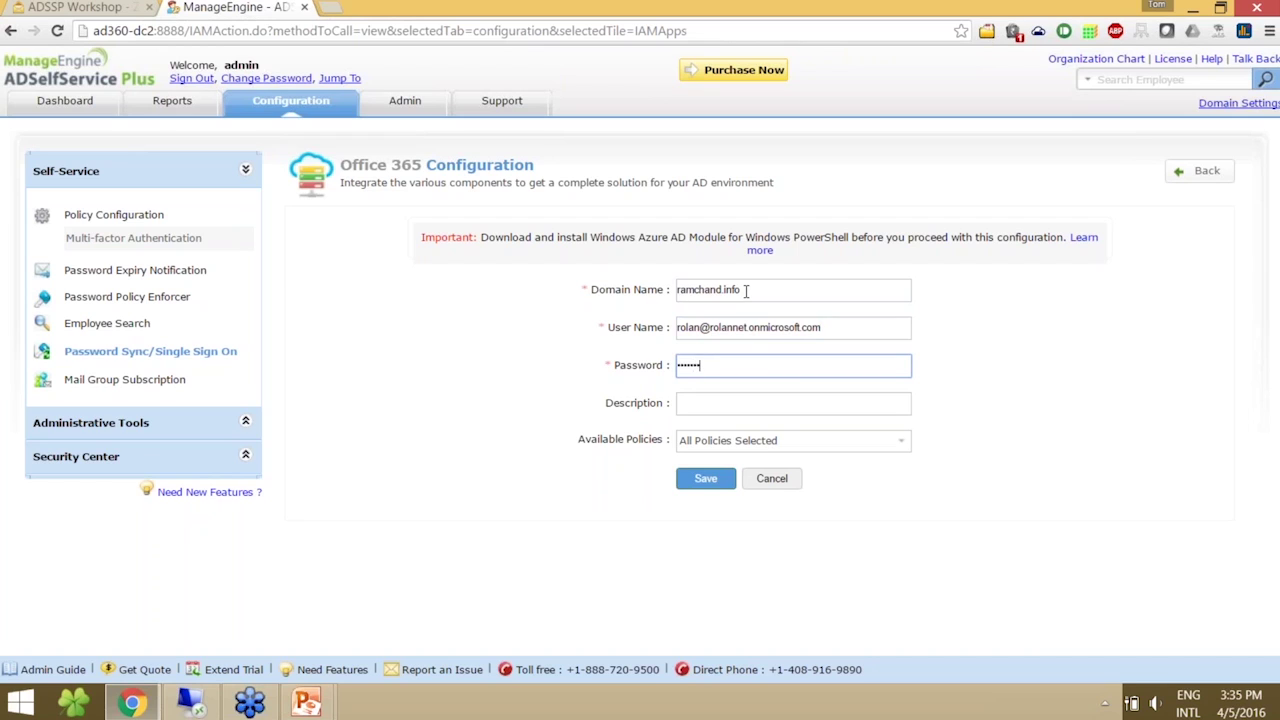
# - Add the description 'For Test Purpose', keep policy ad360 applied, and save the system
pyautogui.click(719, 400)
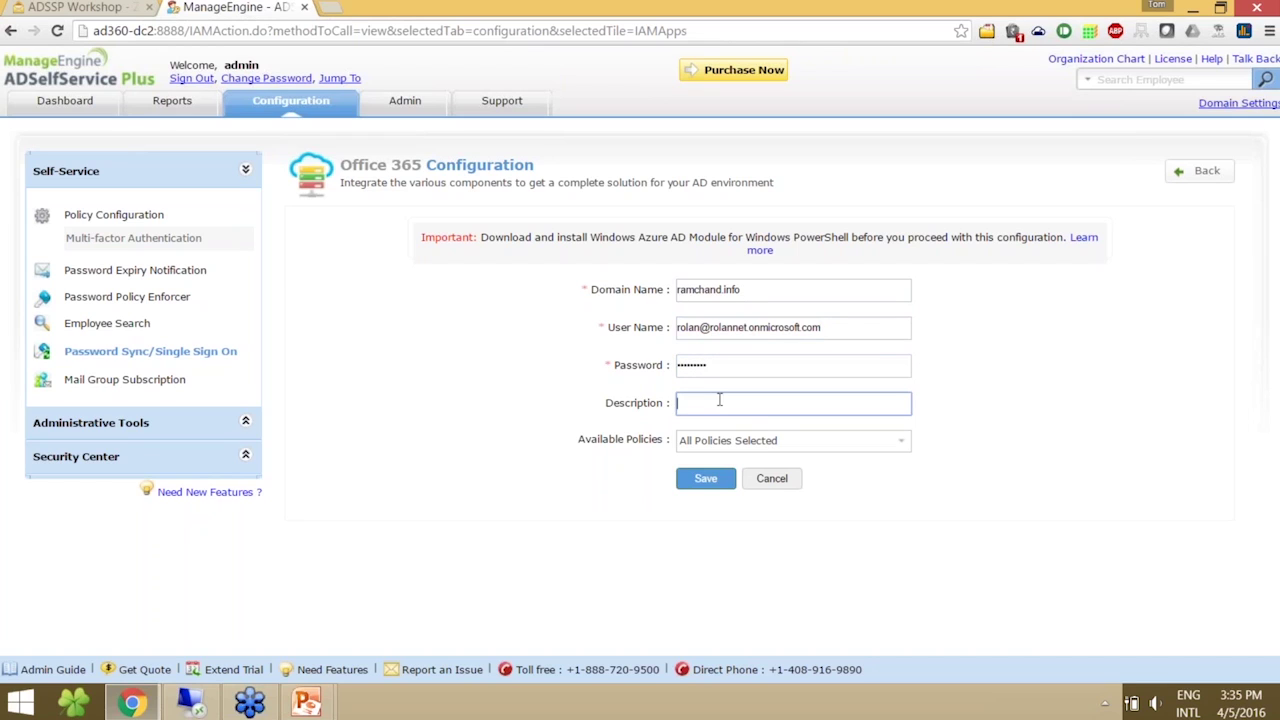
pyautogui.write('For Test Bri')
pyautogui.press('BackSpace')
pyautogui.press('BackSpace')
pyautogui.write('urpose')
pyautogui.click(729, 442)
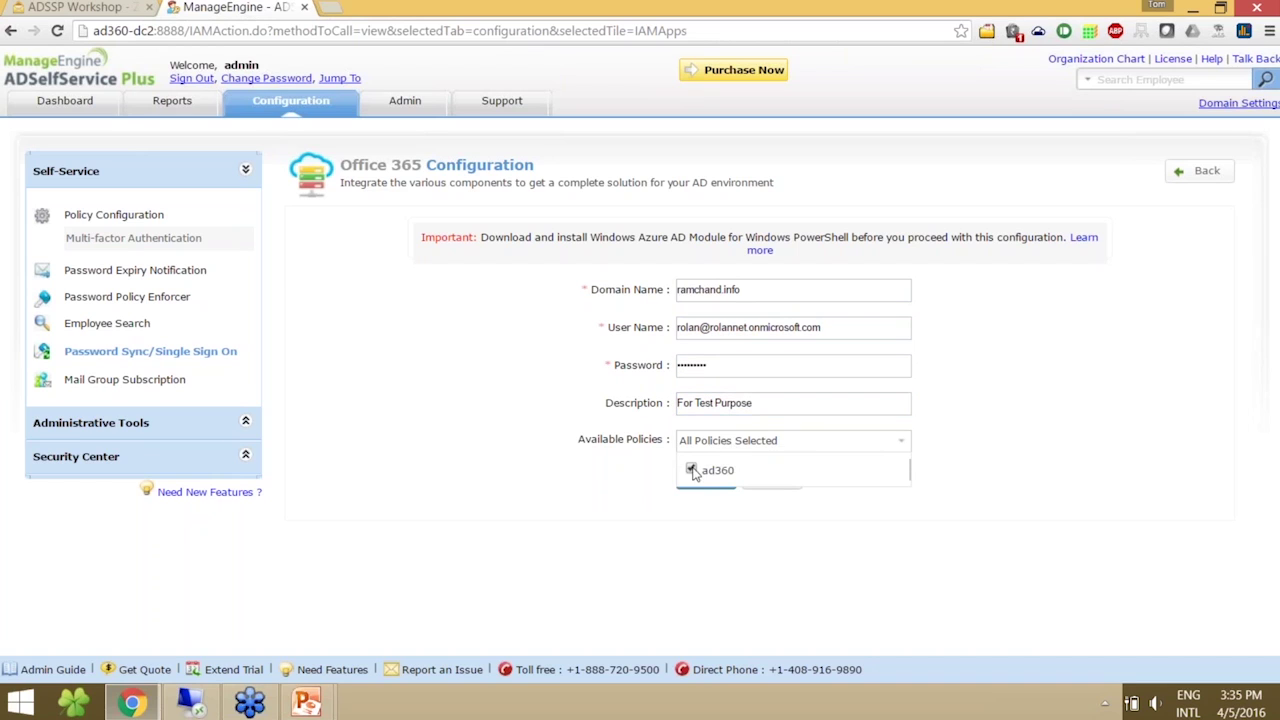
pyautogui.click(714, 446)
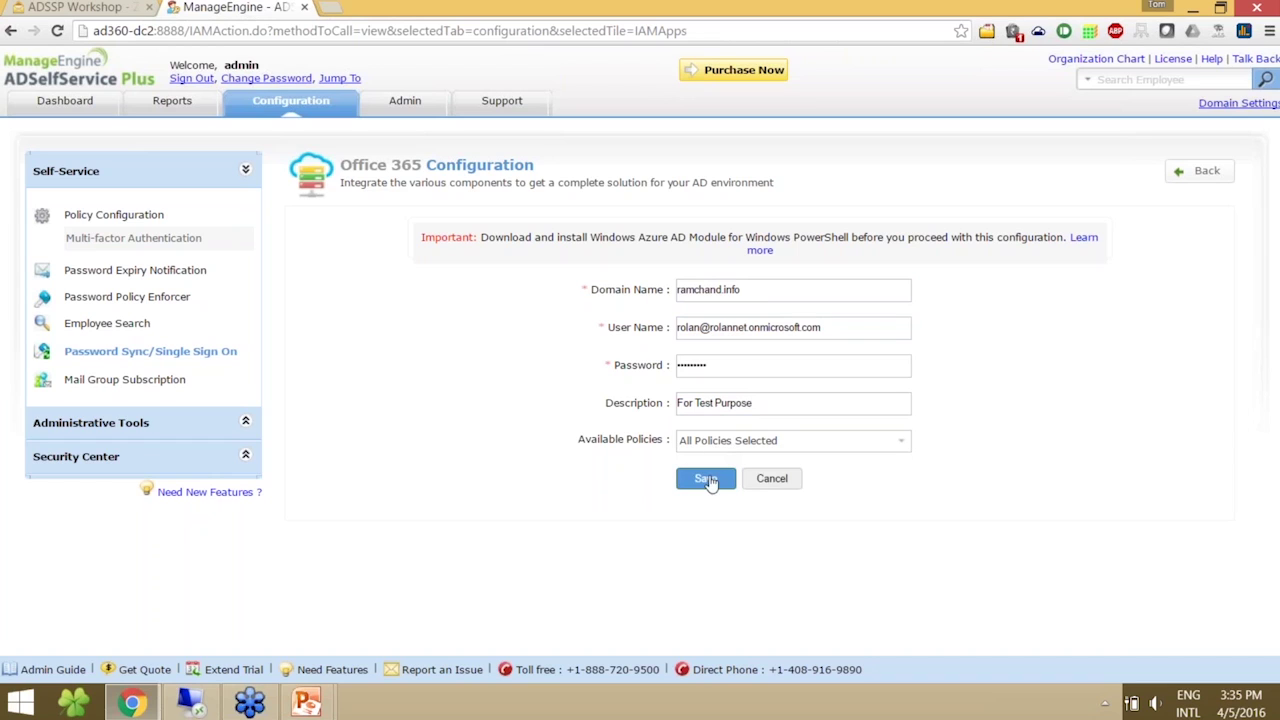
pyautogui.click(707, 480)
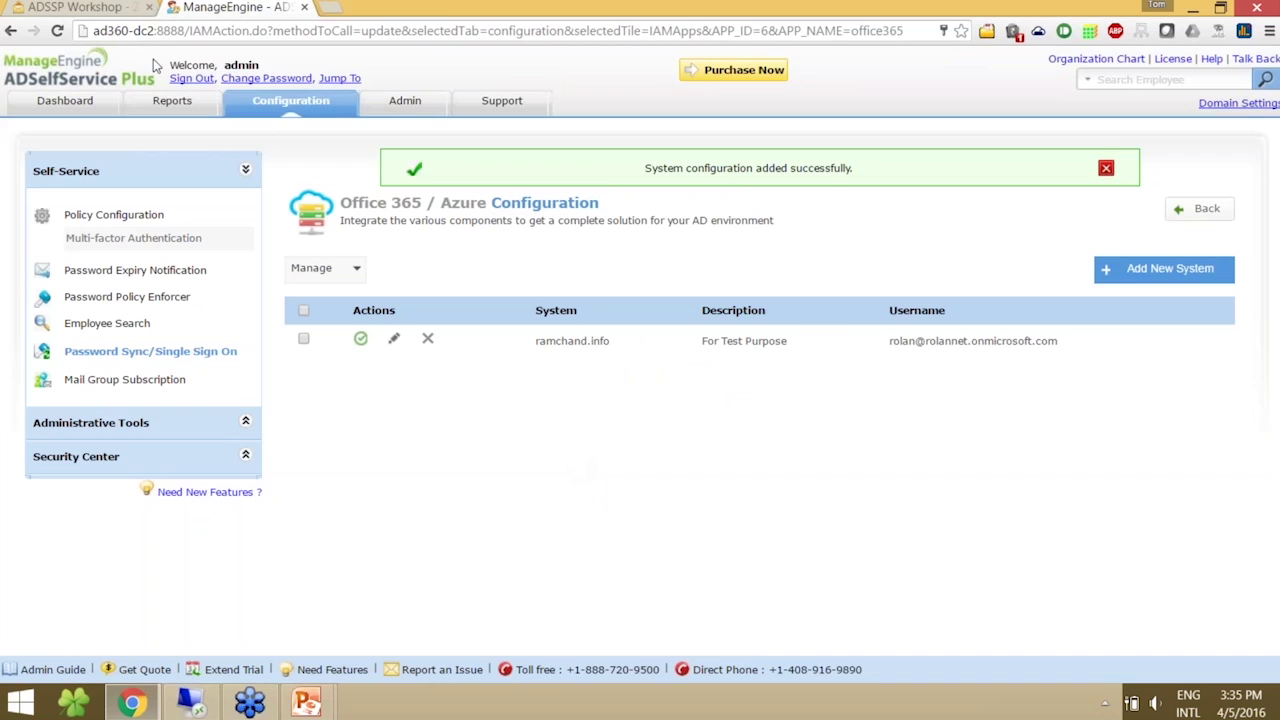
# - Sign out of the admin console and log in to the portal as a domain user
pyautogui.click(178, 78)
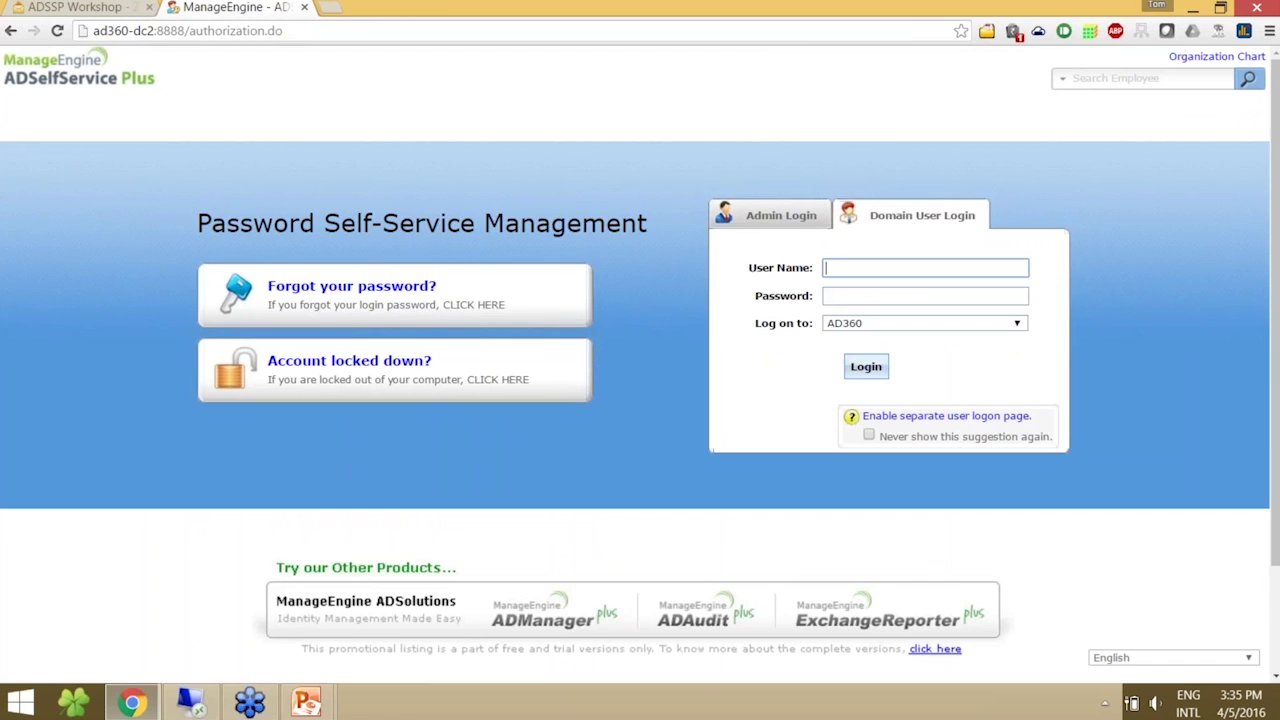
pyautogui.write('harris@')
pyautogui.press('BackSpace')
pyautogui.press('Tab')
pyautogui.write('•••')
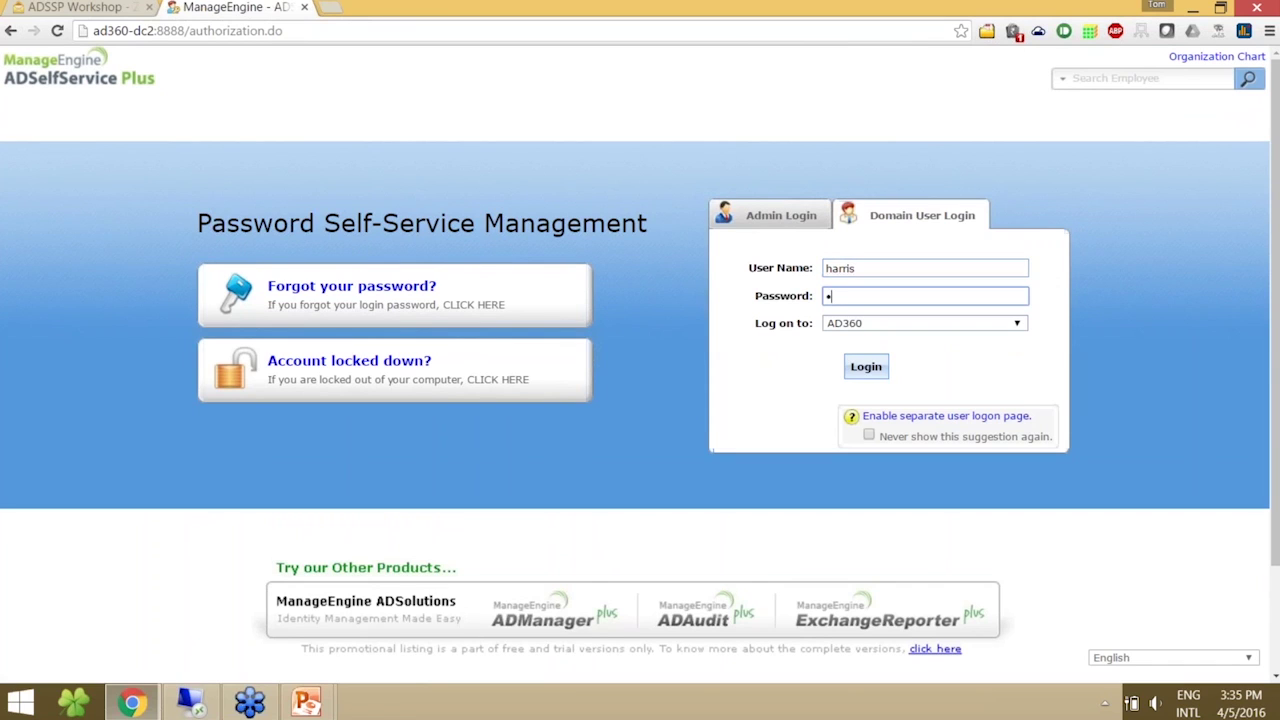
pyautogui.write('••••••')
pyautogui.click(866, 367)
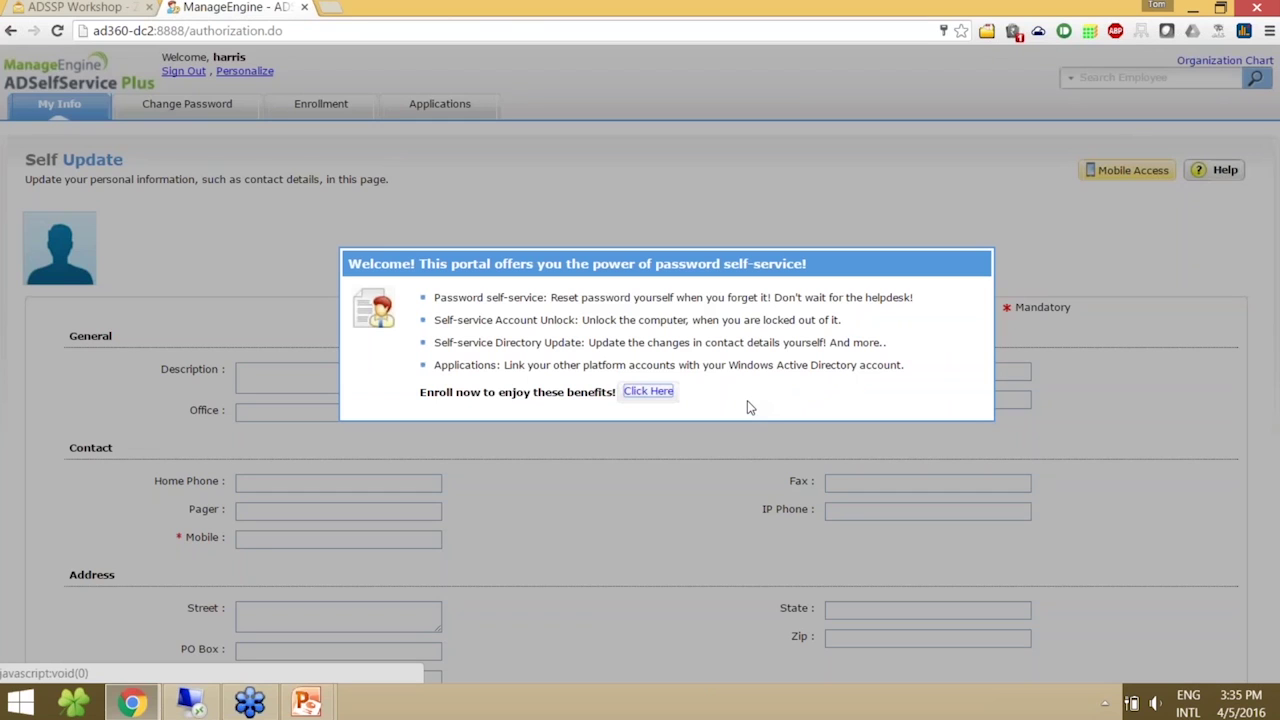
# - Start enrollment and answer the mother's maiden name question, confirming the answer
pyautogui.click(658, 395)
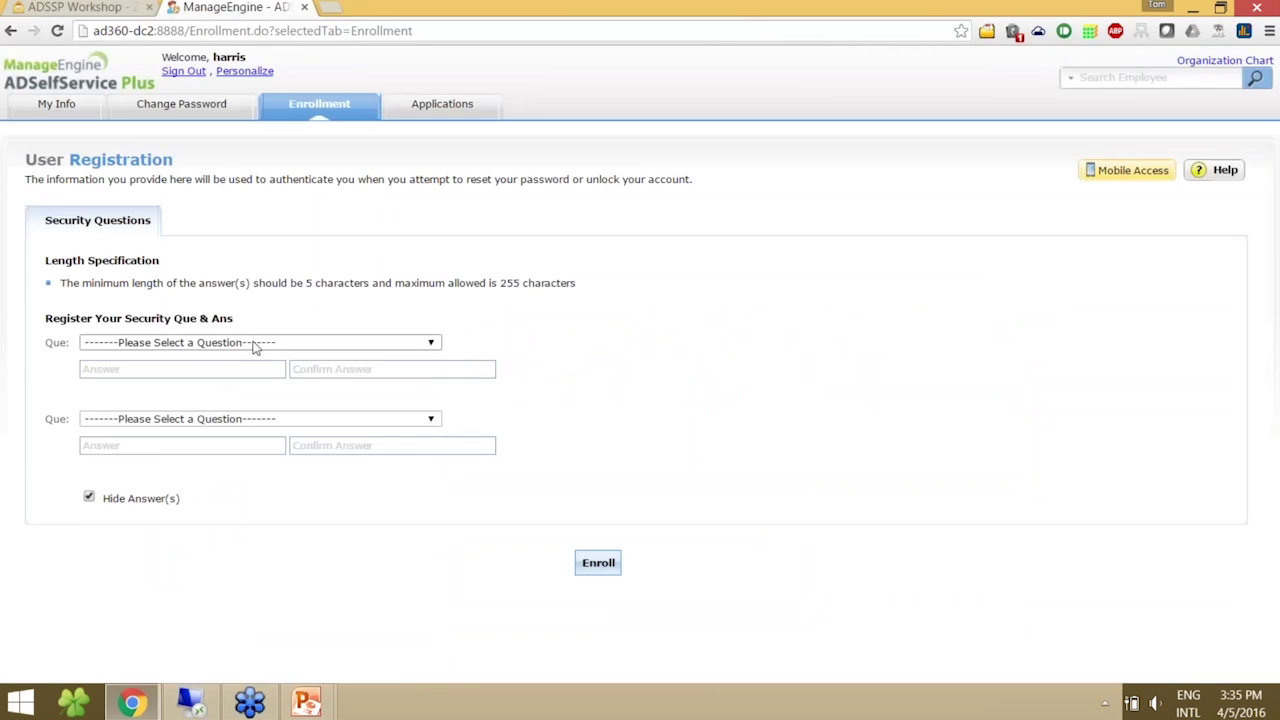
pyautogui.click(254, 346)
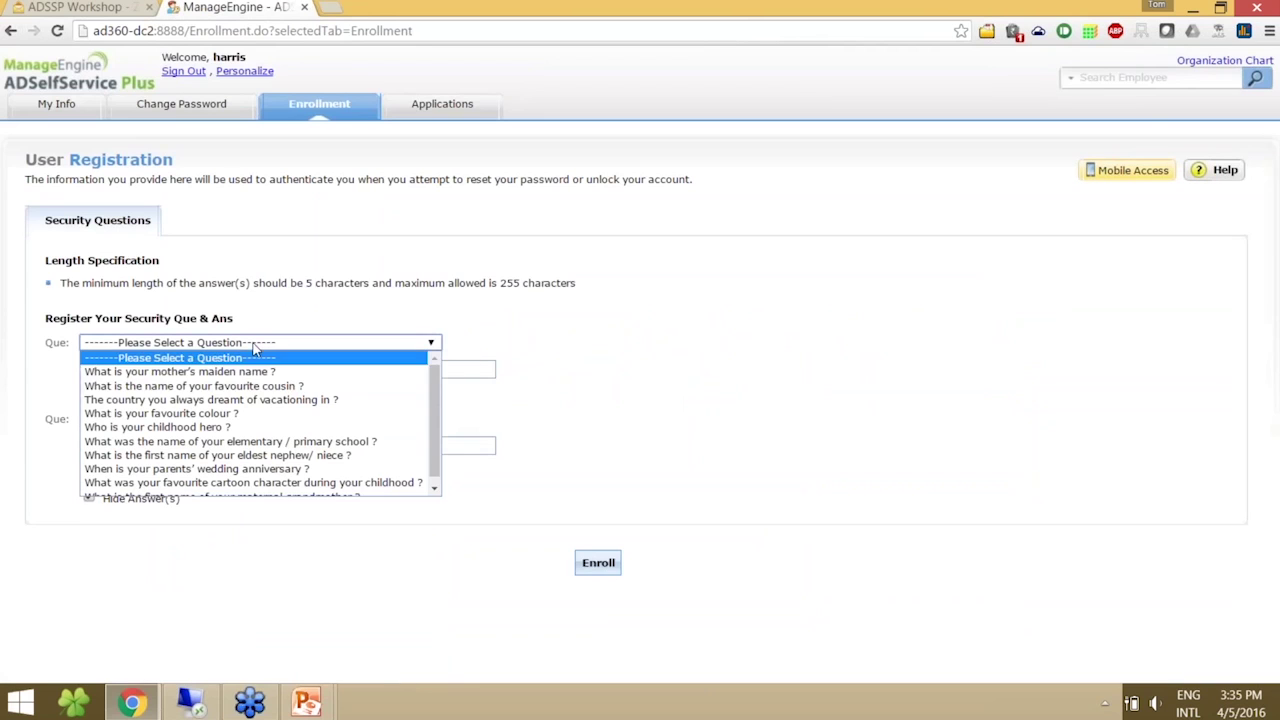
pyautogui.click(254, 369)
pyautogui.click(254, 369)
pyautogui.write('******')
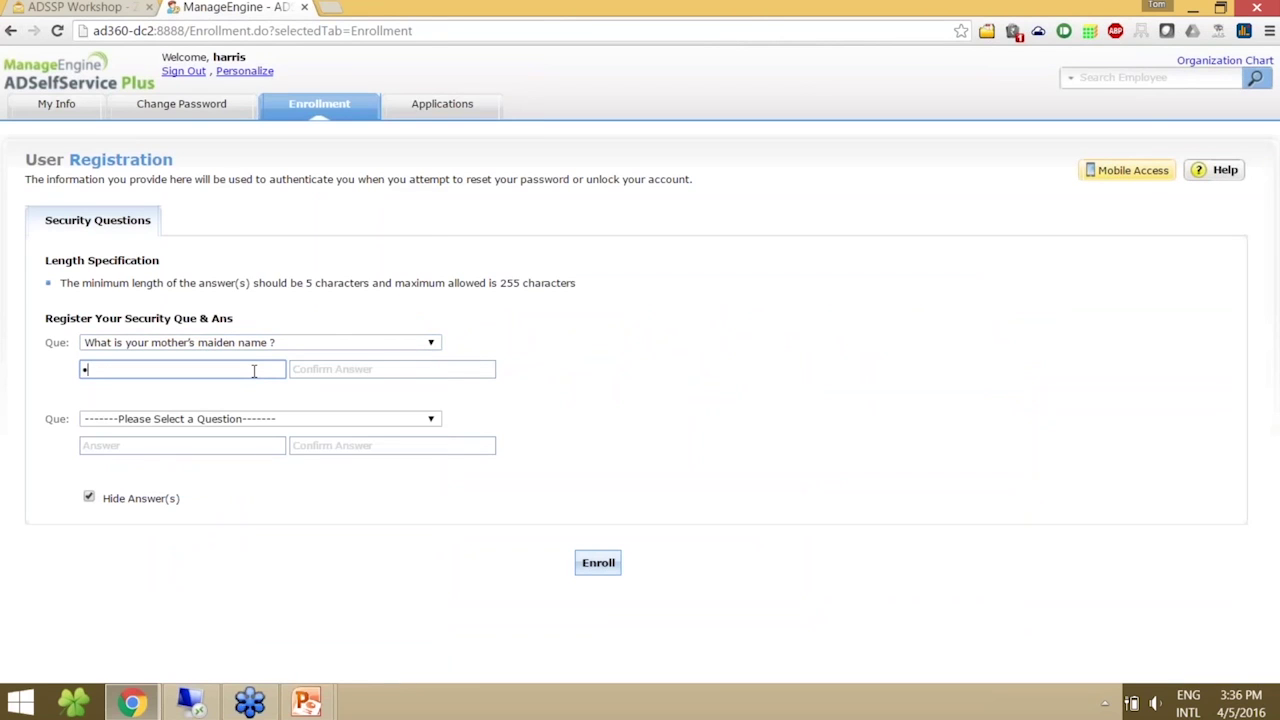
pyautogui.press('Tab')
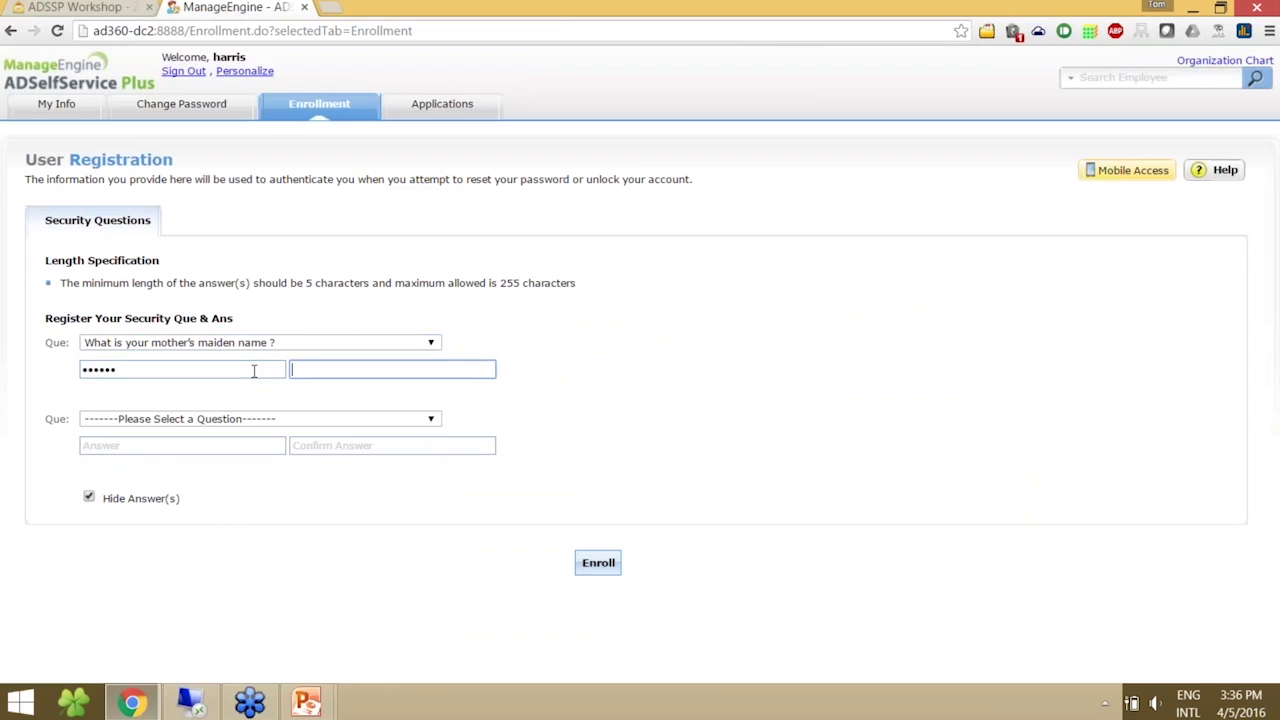
pyautogui.write('******')
# - Answer the dream vacation country question, complete enrollment, and open My Info
pyautogui.press('Tab')
pyautogui.press('Down')
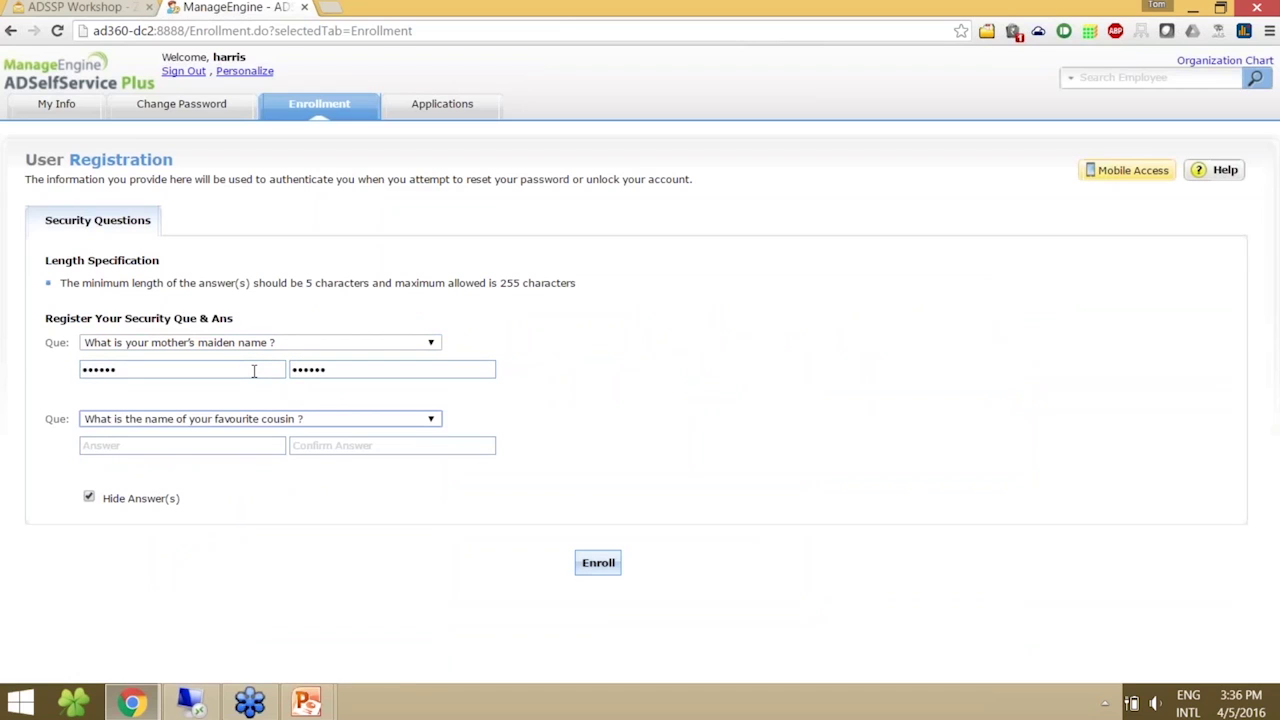
pyautogui.press('Down')
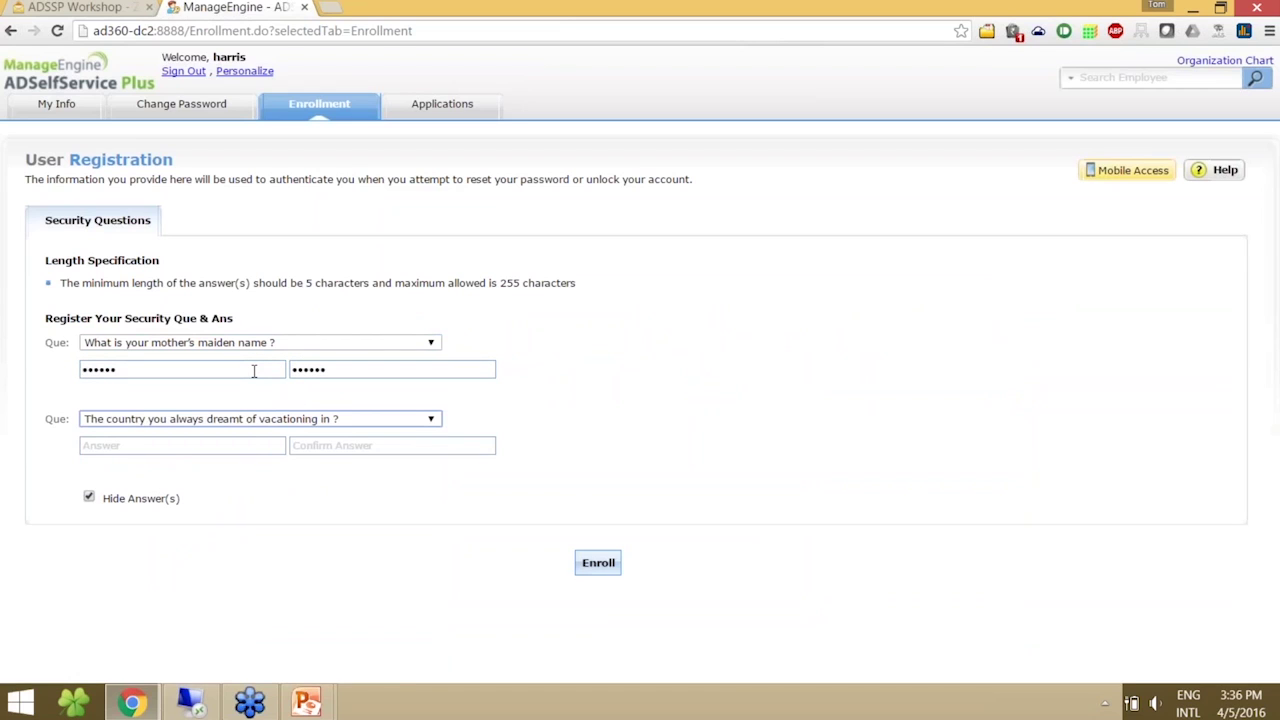
pyautogui.press('Tab')
pyautogui.write('*****')
pyautogui.press('Tab')
pyautogui.write('*****')
pyautogui.click(597, 564)
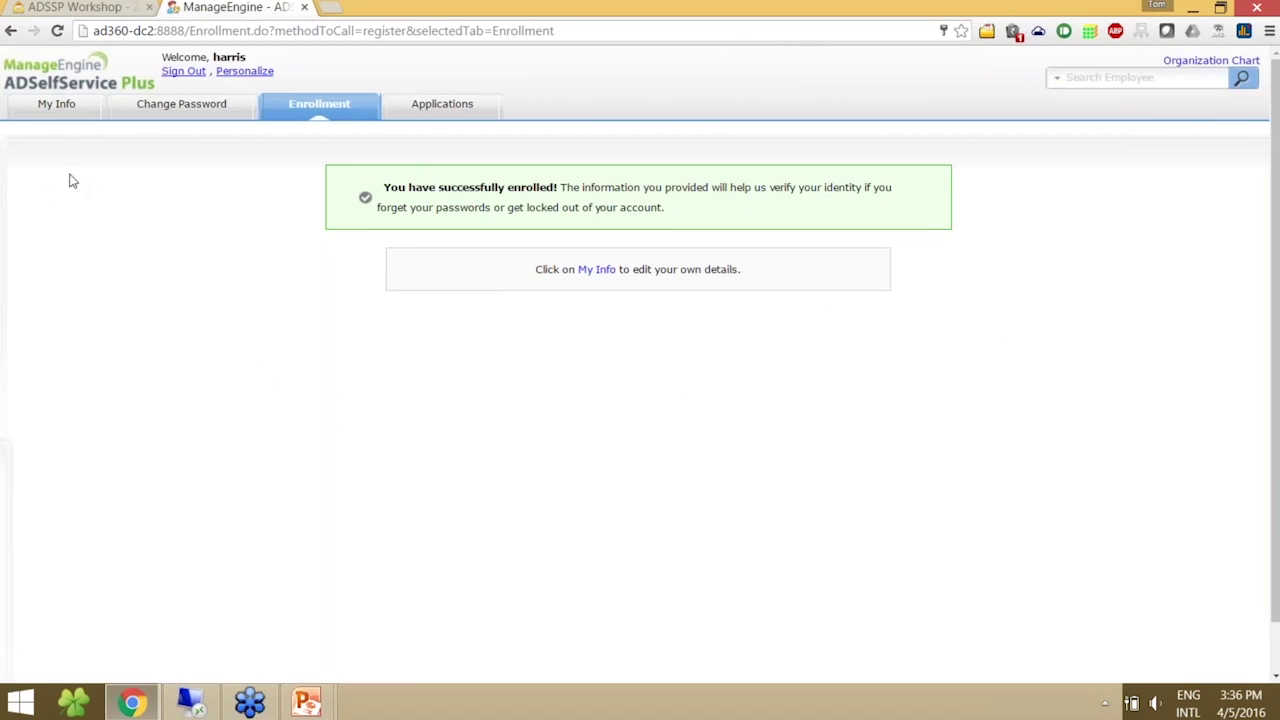
pyautogui.click(60, 110)
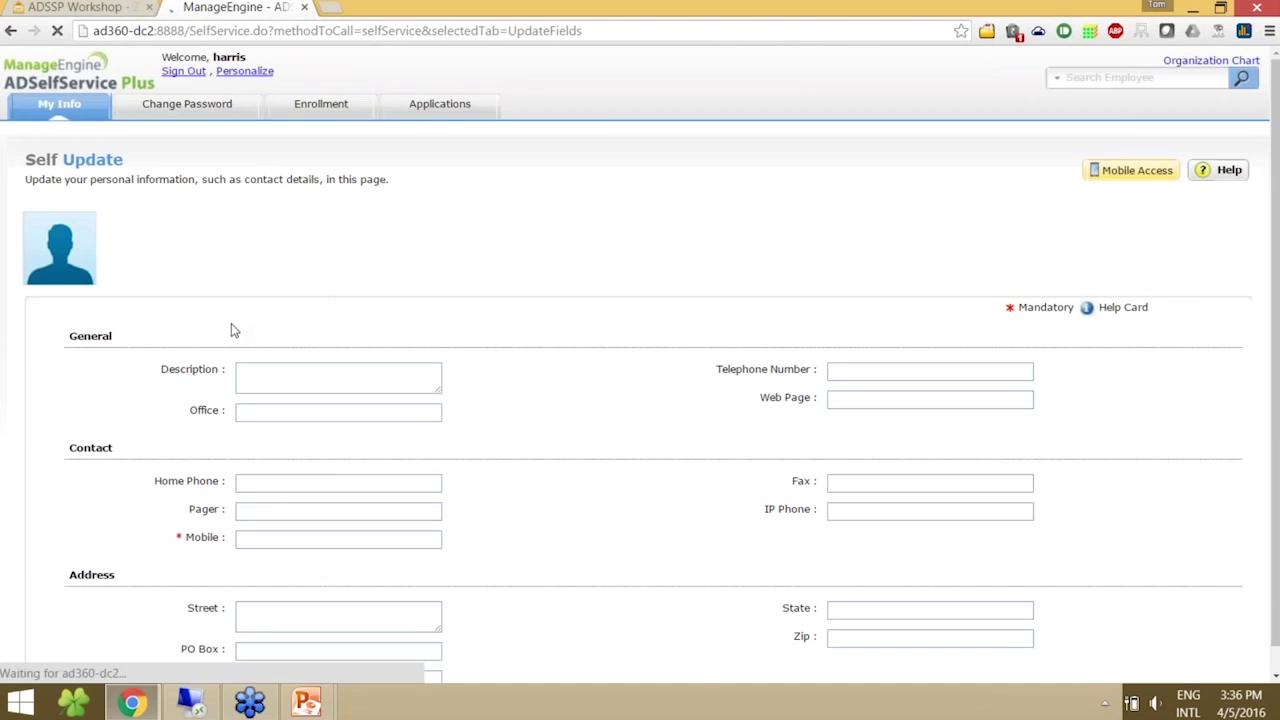
# - Review the Change Password page's domain password policy requirements, then show the Applications list
pyautogui.scroll(-1, 206, 274)
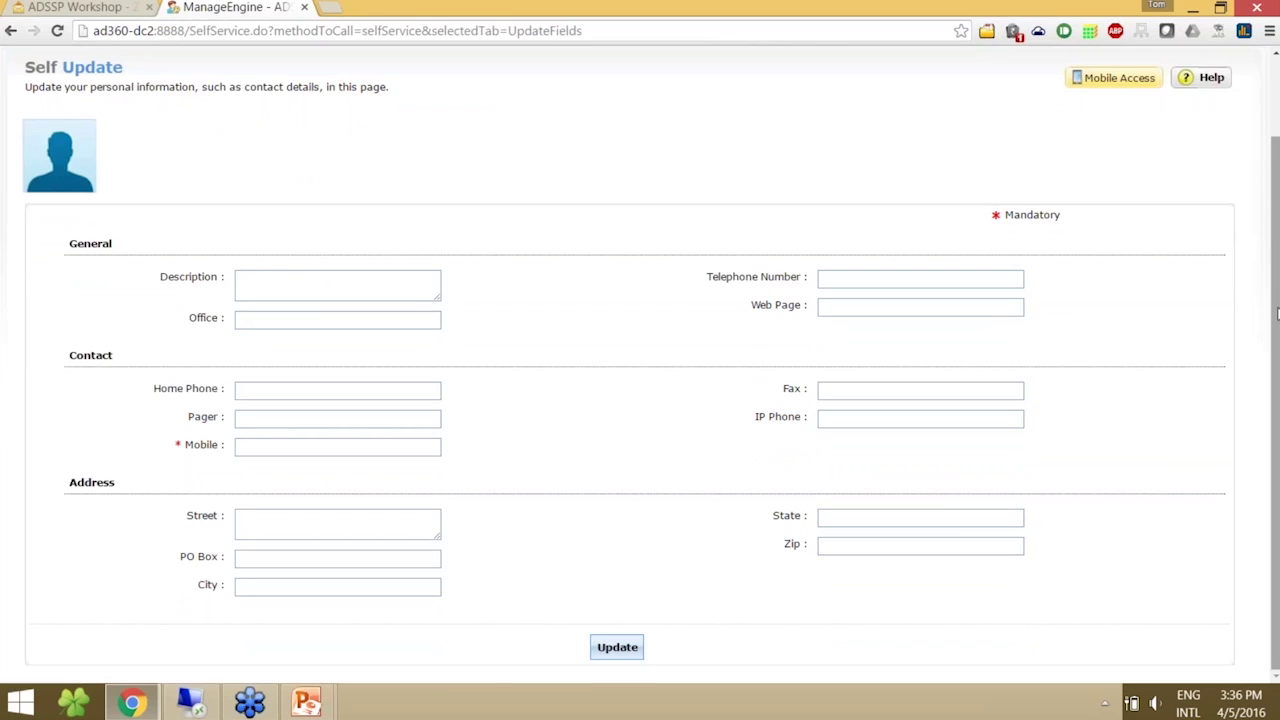
pyautogui.scroll(1, 703, 219)
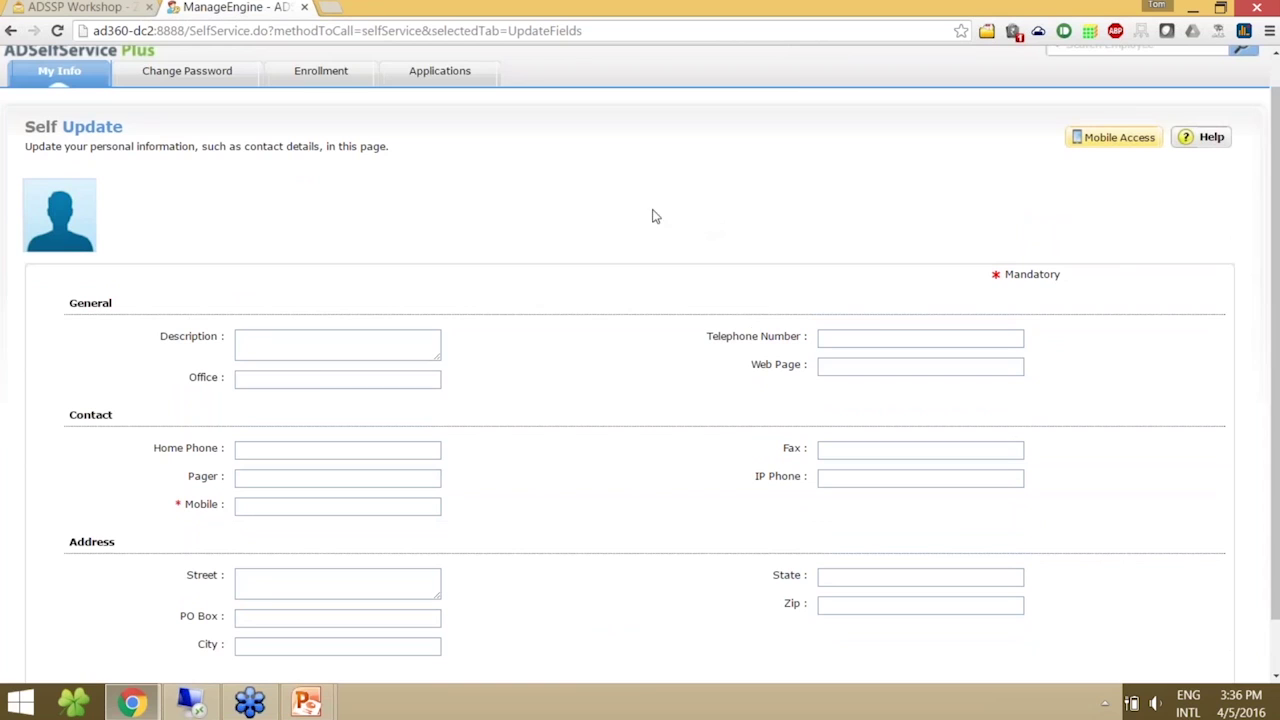
pyautogui.click(229, 83)
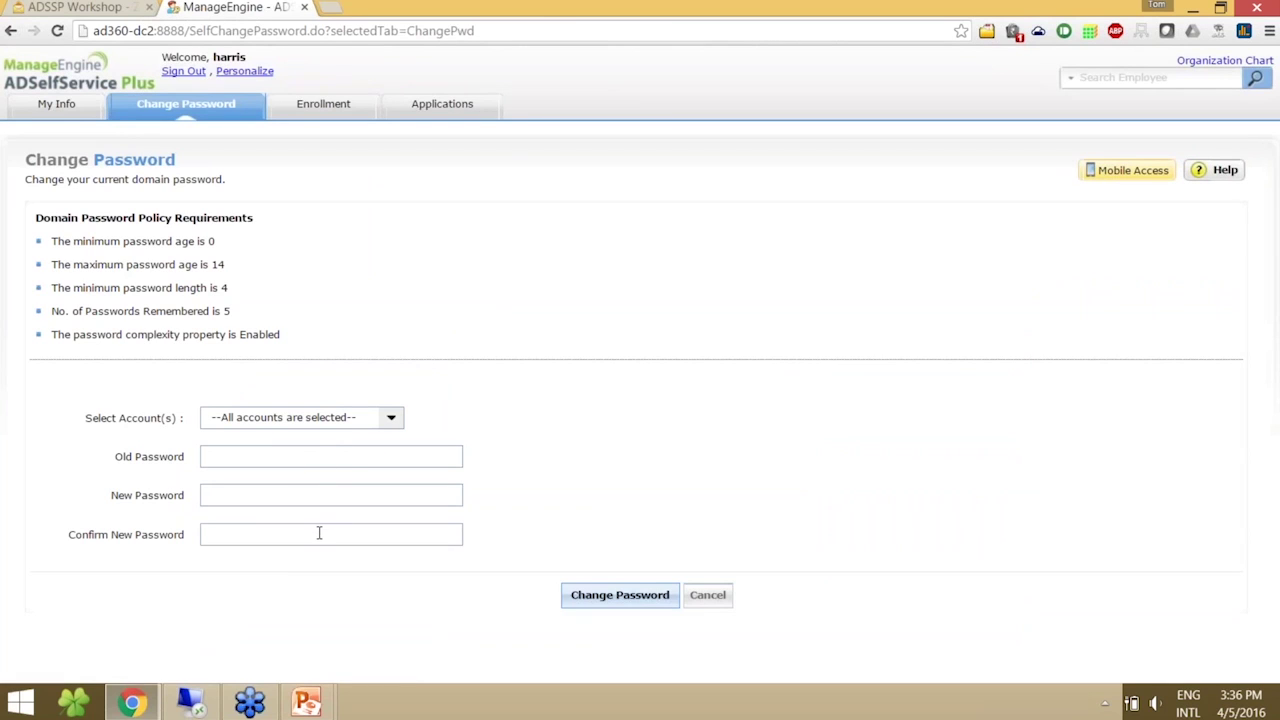
pyautogui.moveTo(408, 331); pyautogui.dragTo(34, 218)
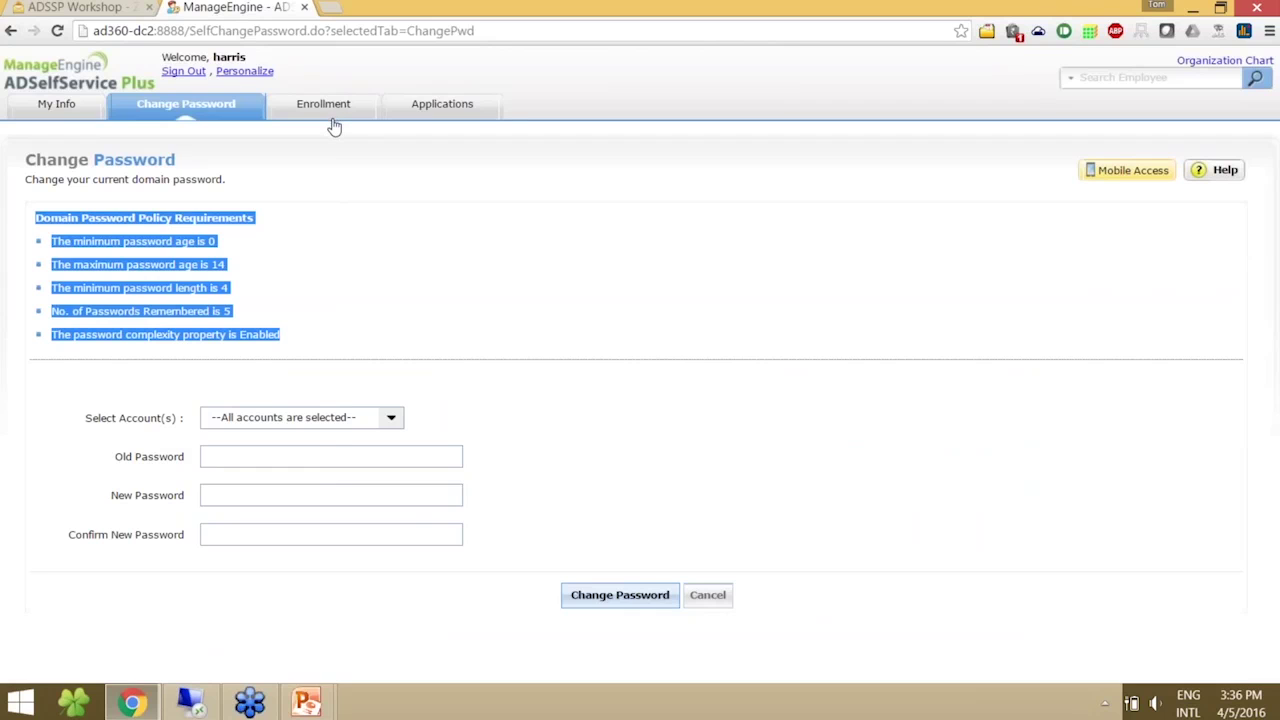
pyautogui.click(430, 116)
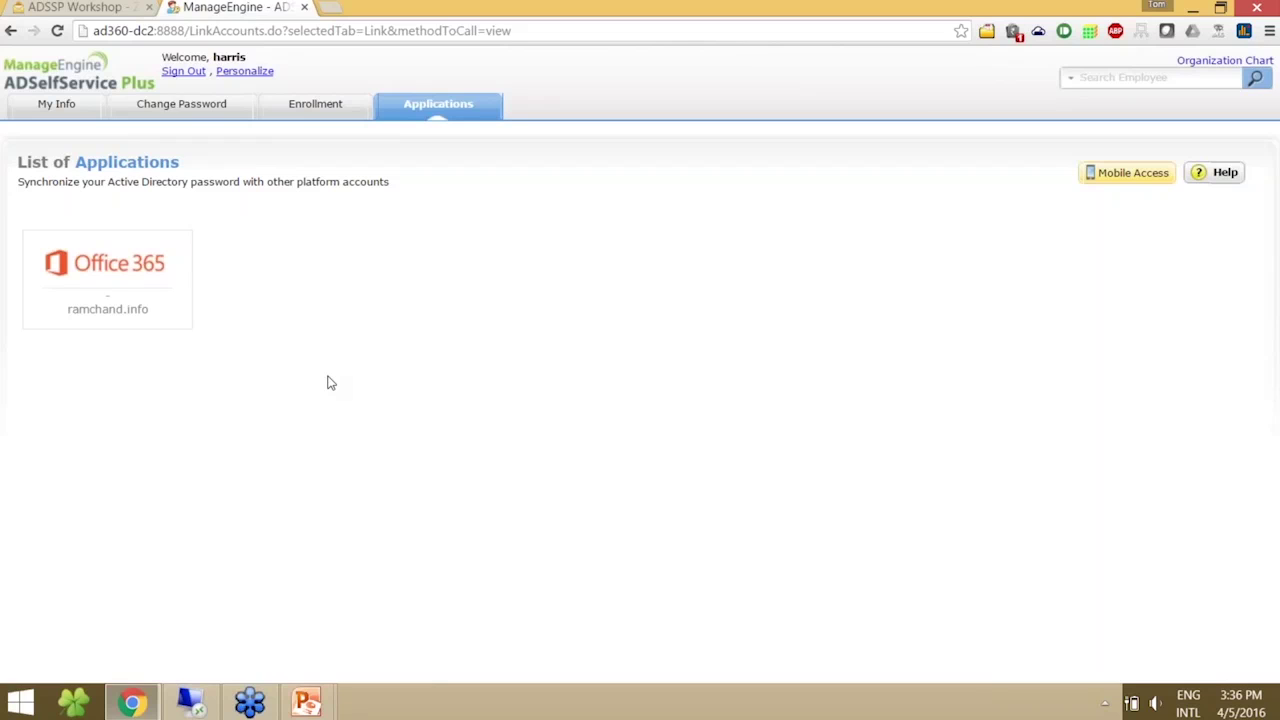
# - Link the Office 365 account by entering its user name and password
pyautogui.click(108, 280)
pyautogui.click(592, 376)
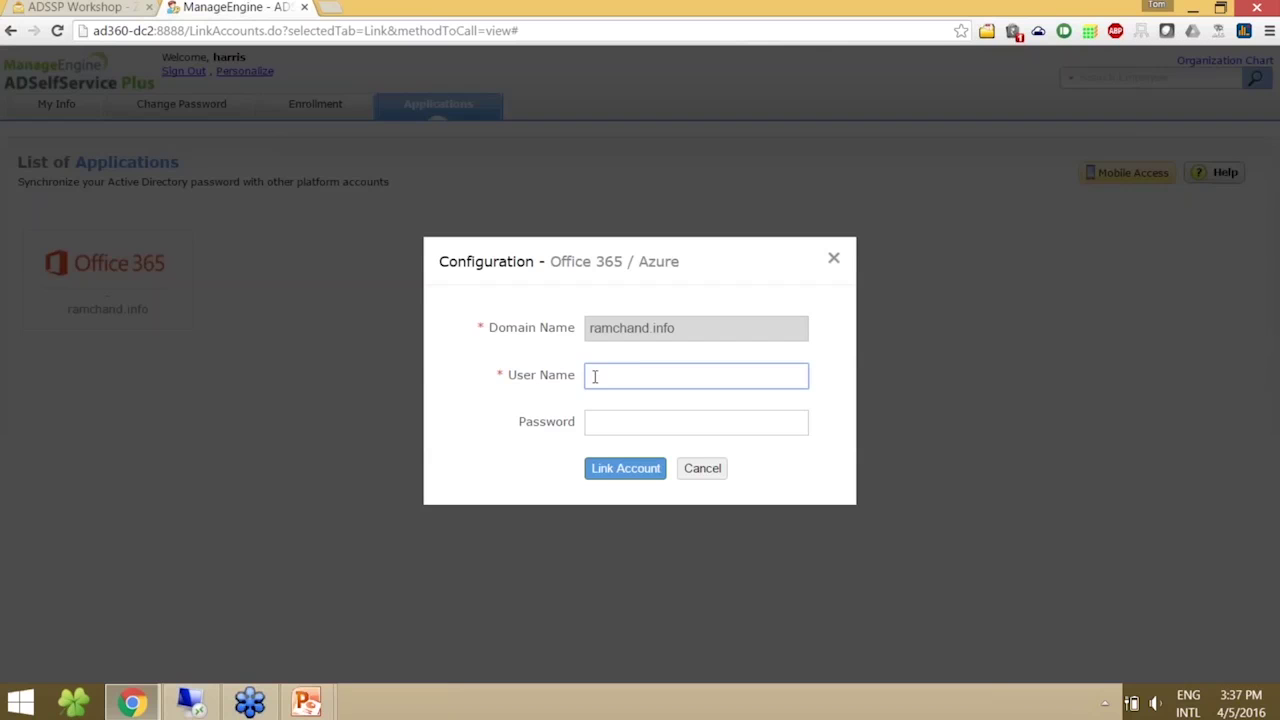
pyautogui.write('Harry')
pyautogui.press('Tab')
pyautogui.write('•••••••••')
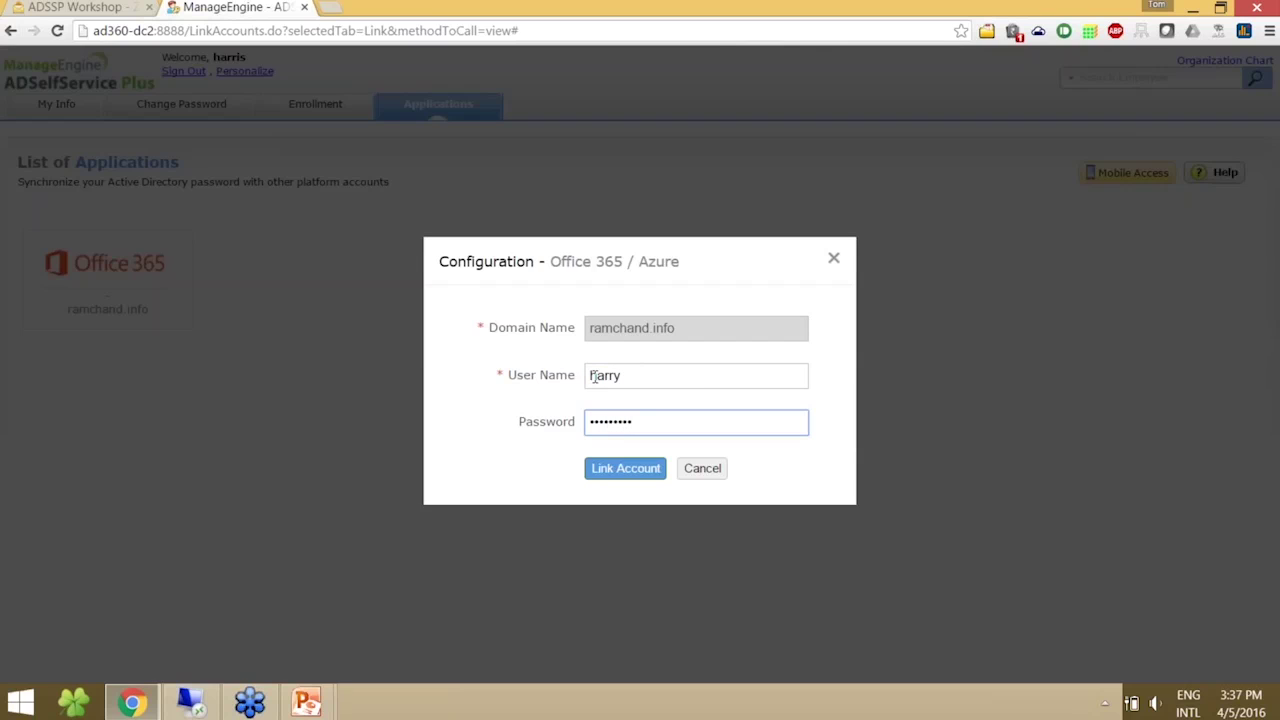
pyautogui.click(604, 474)
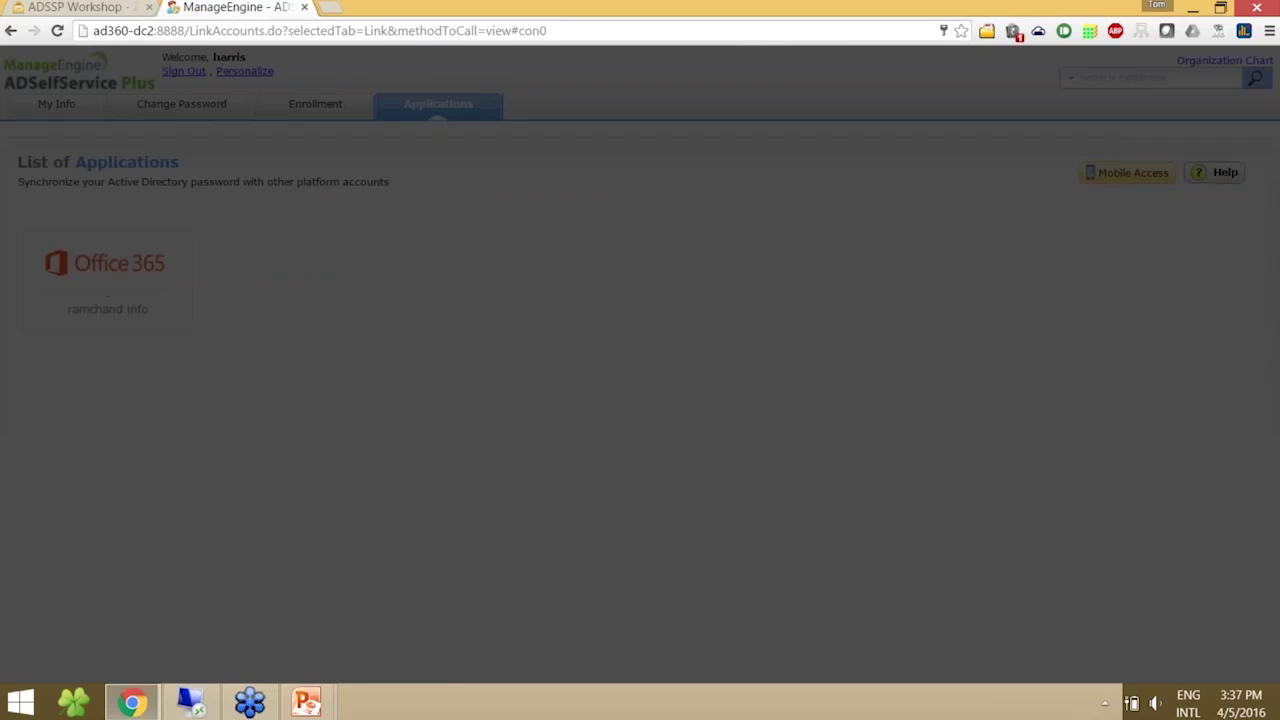
# - Check the linked Office 365 account details without unlinking, then go to Change Password
pyautogui.moveTo(115, 309)
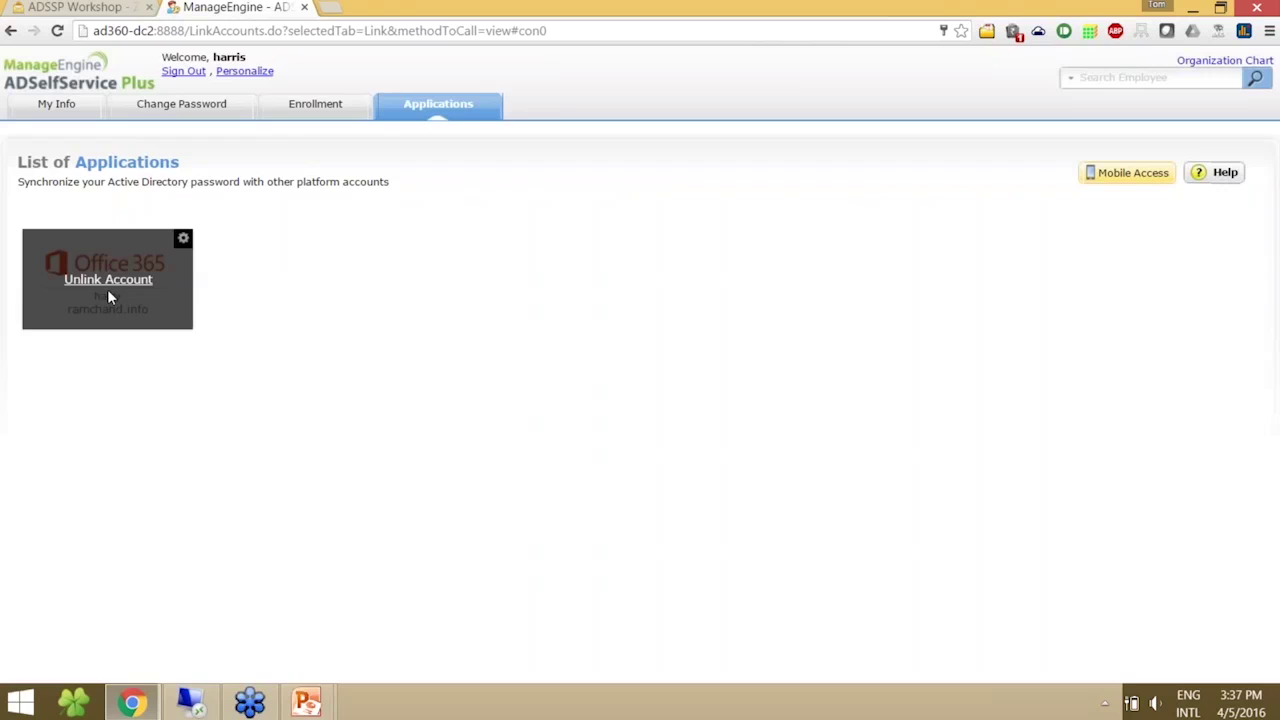
pyautogui.click(107, 281)
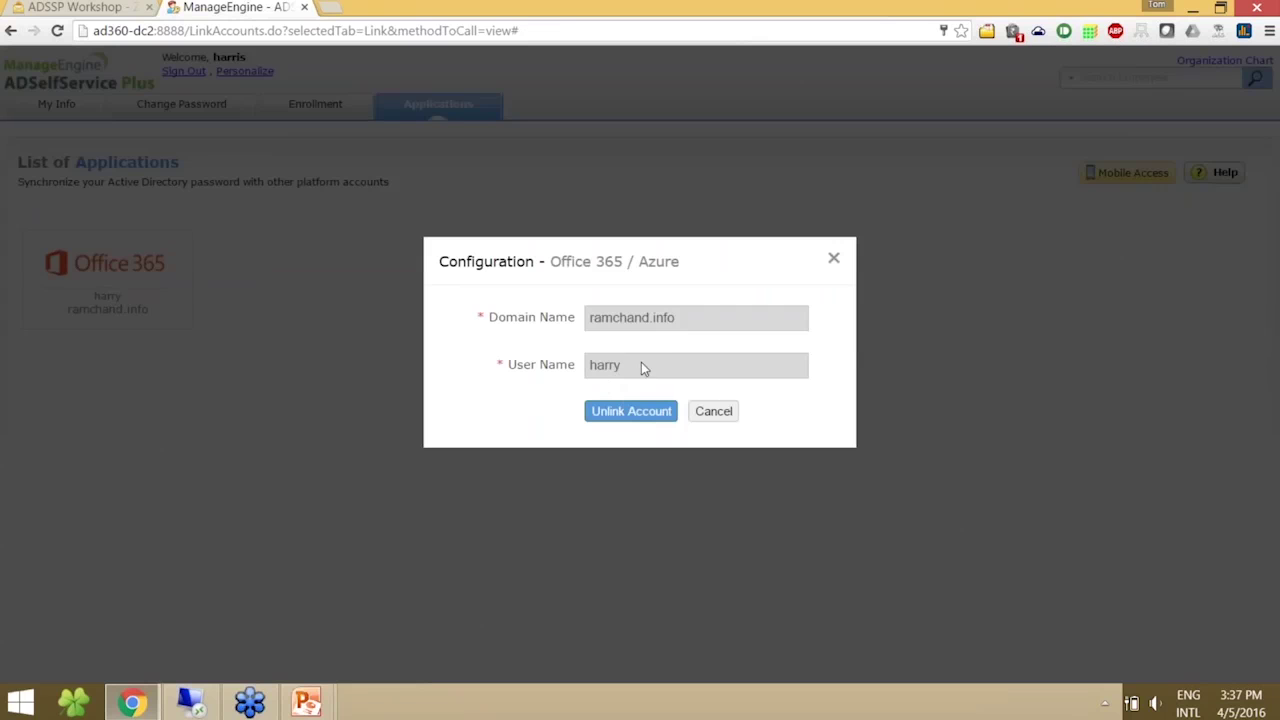
pyautogui.click(712, 412)
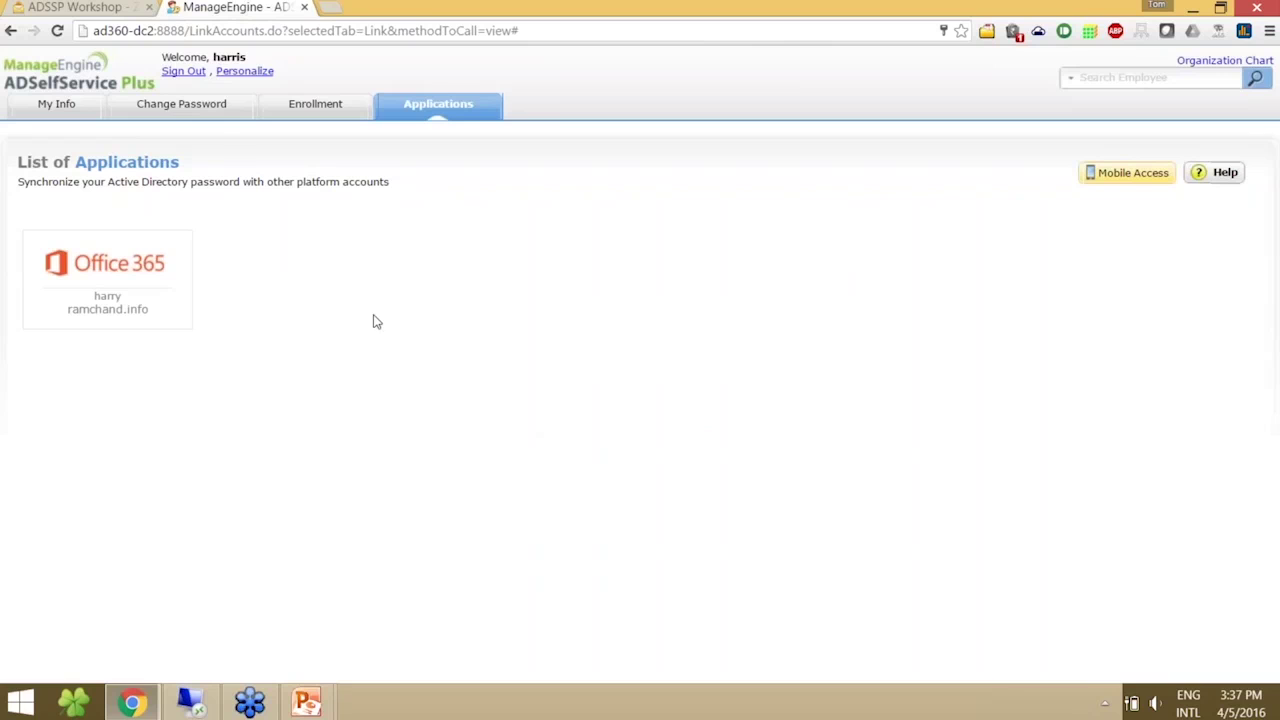
pyautogui.click(219, 111)
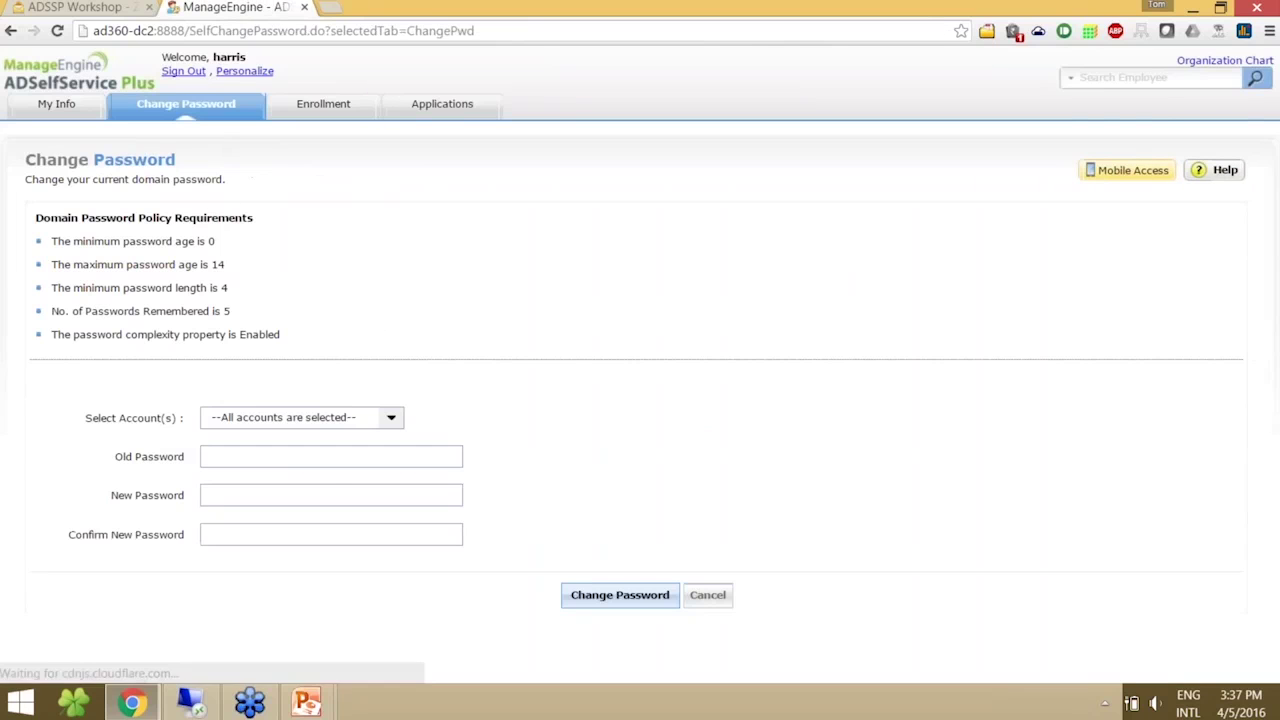
# - Change the password for both Active Directory and Office 365 / Azure accounts with old and new passwords
pyautogui.click(268, 426)
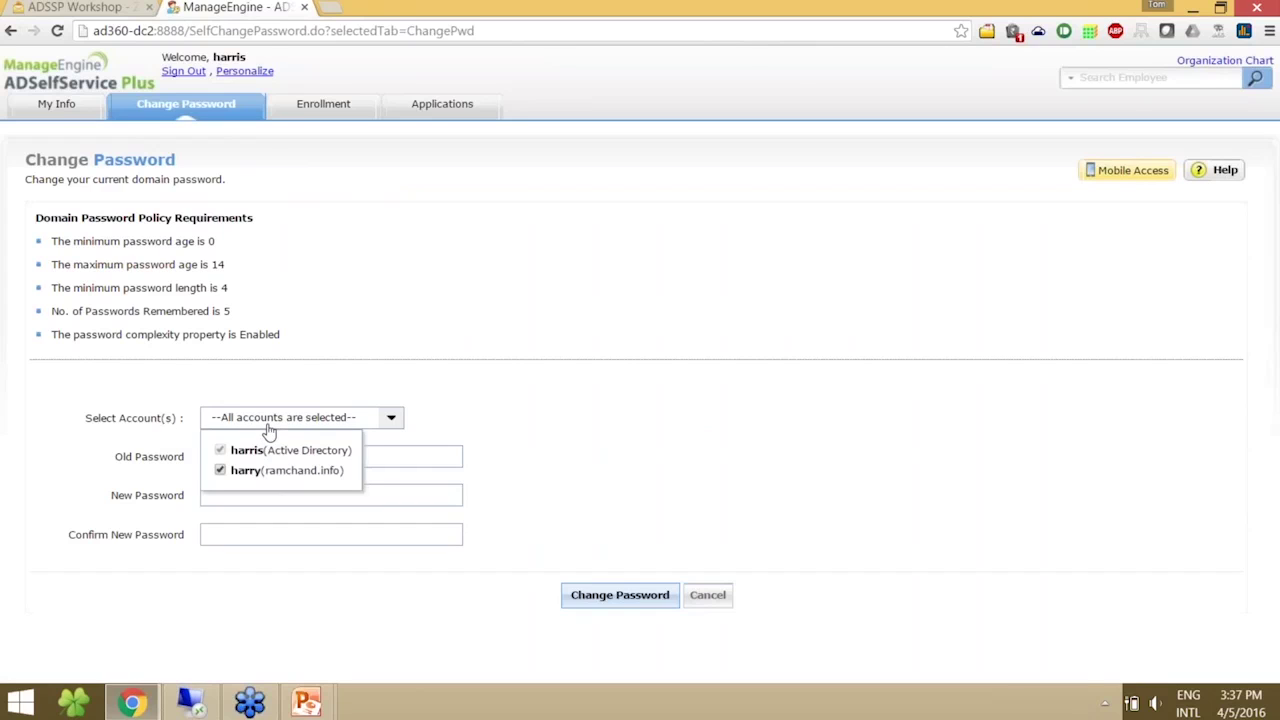
pyautogui.click(397, 437)
pyautogui.click(395, 456)
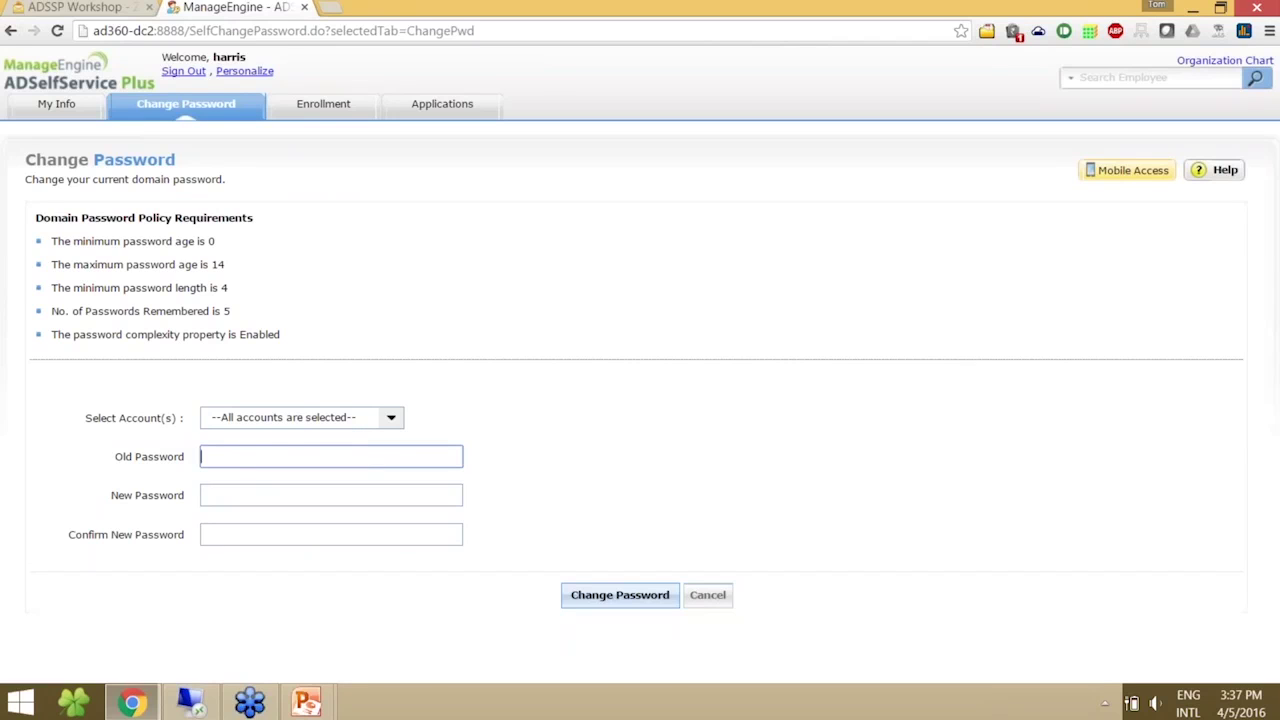
pyautogui.write('•••••••••')
pyautogui.press('Tab')
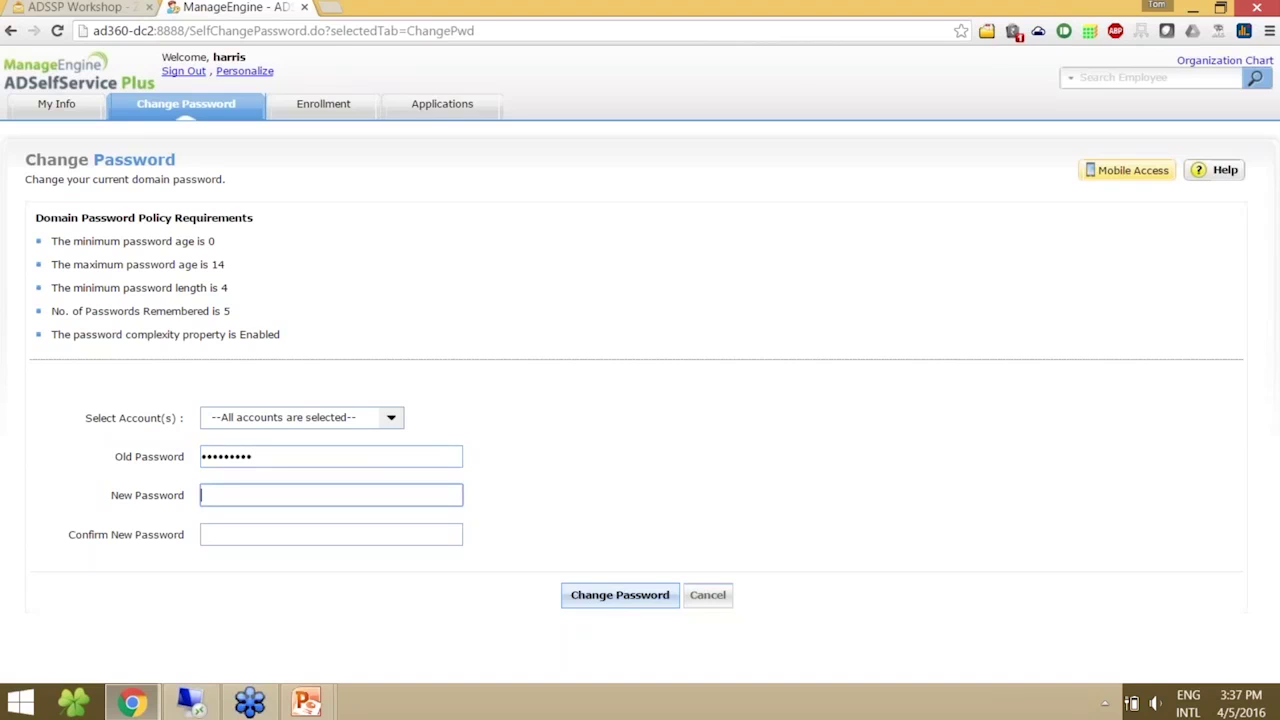
pyautogui.write('••••••••••••')
pyautogui.press('Tab')
pyautogui.write('•••••••')
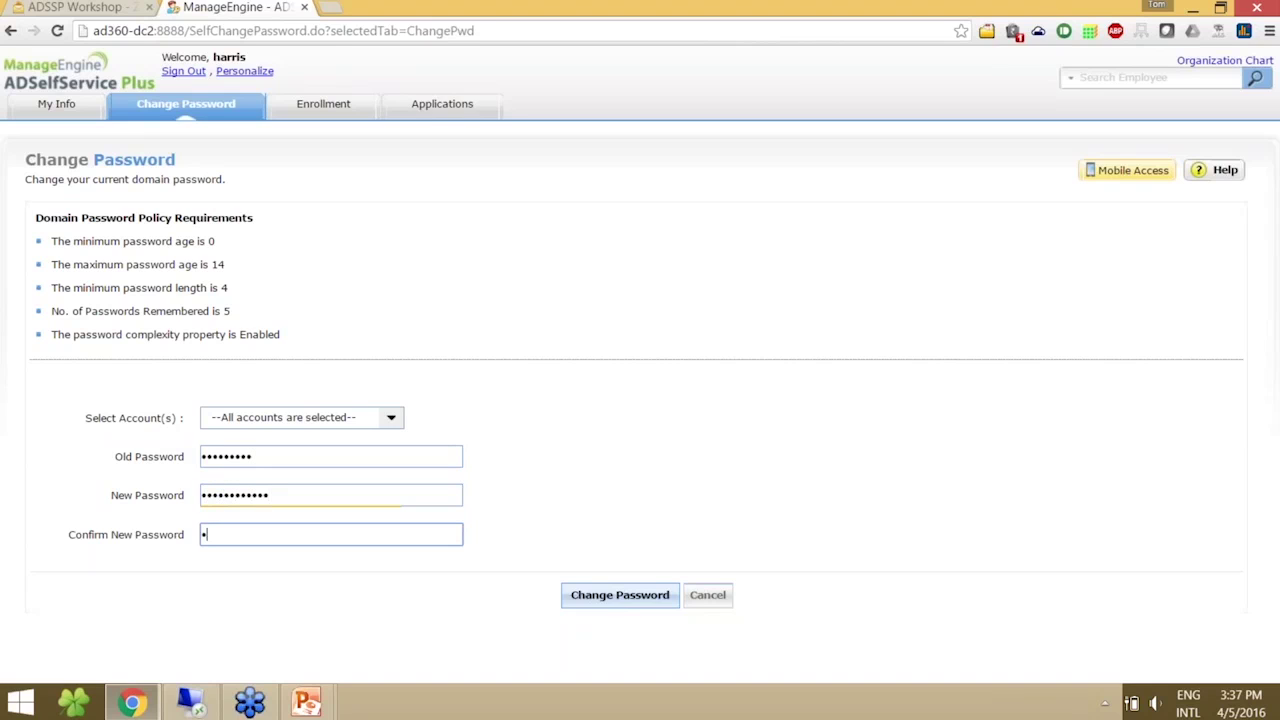
pyautogui.write('•••••')
pyautogui.click(636, 598)
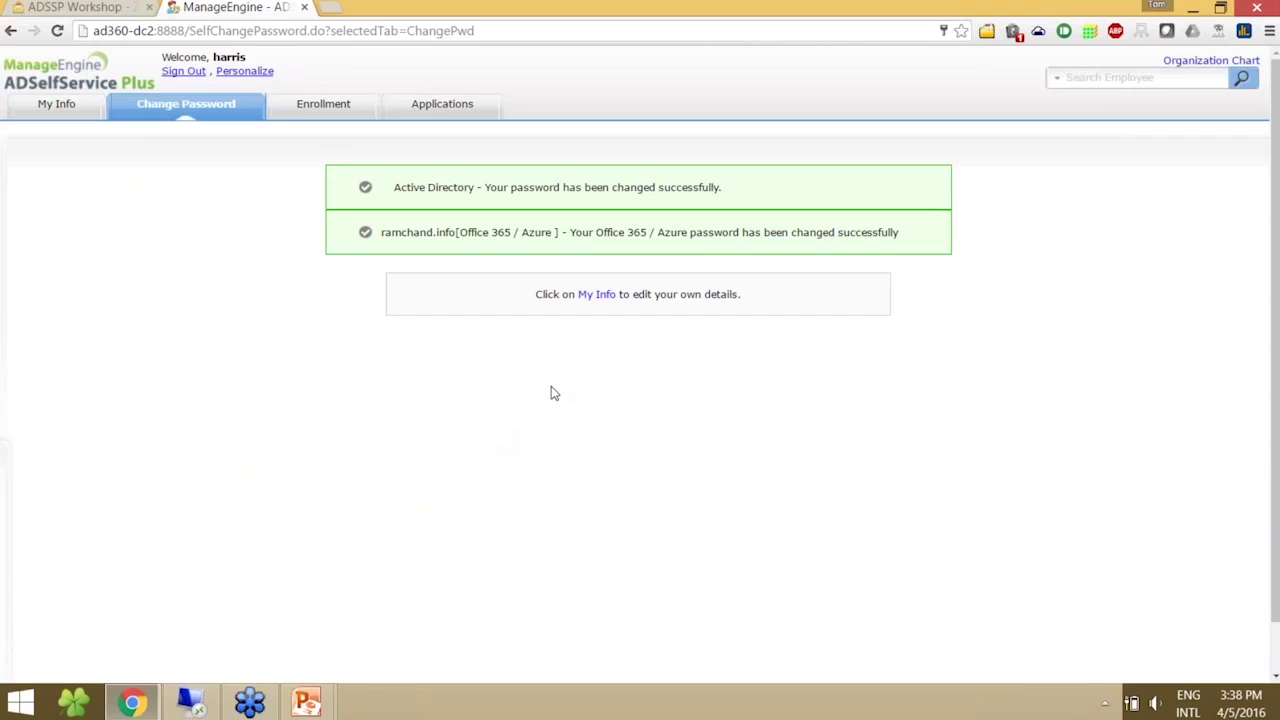
pyautogui.click(330, 7)
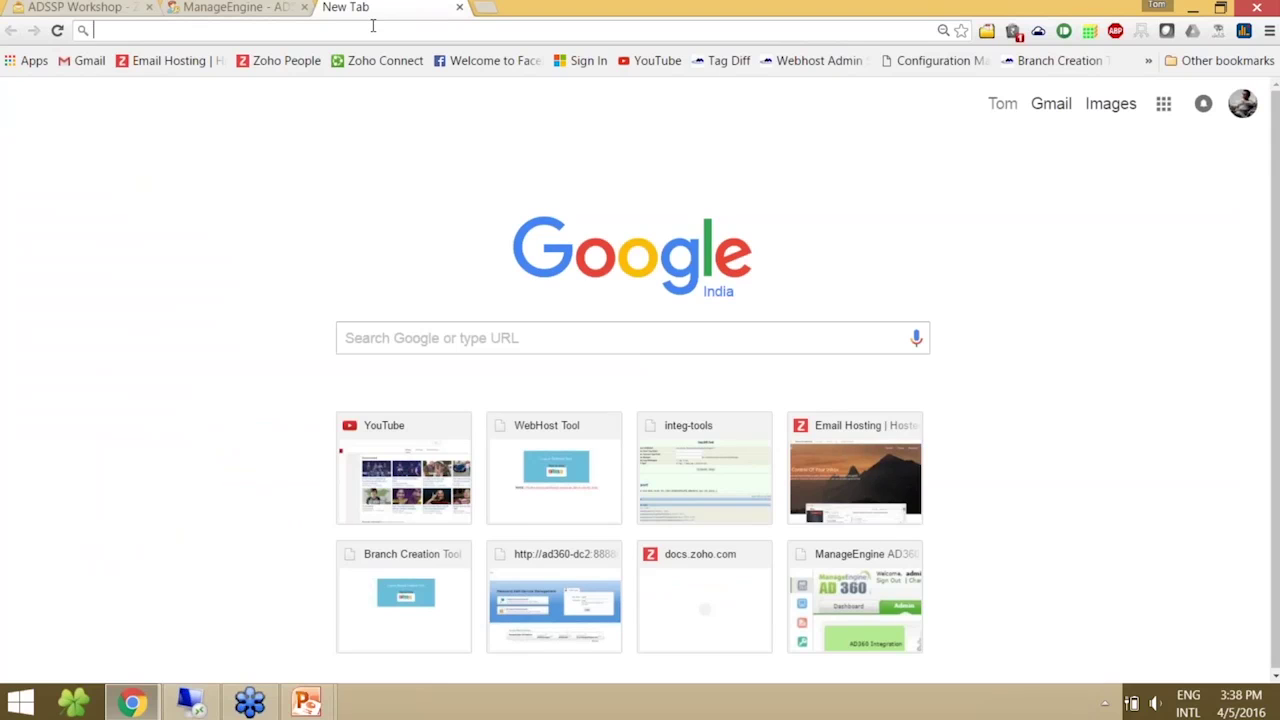
# - Sign in at login.microsoftonline.com as the linked user with the new password
pyautogui.write('login.microsoftonline.com')
pyautogui.press('Return')
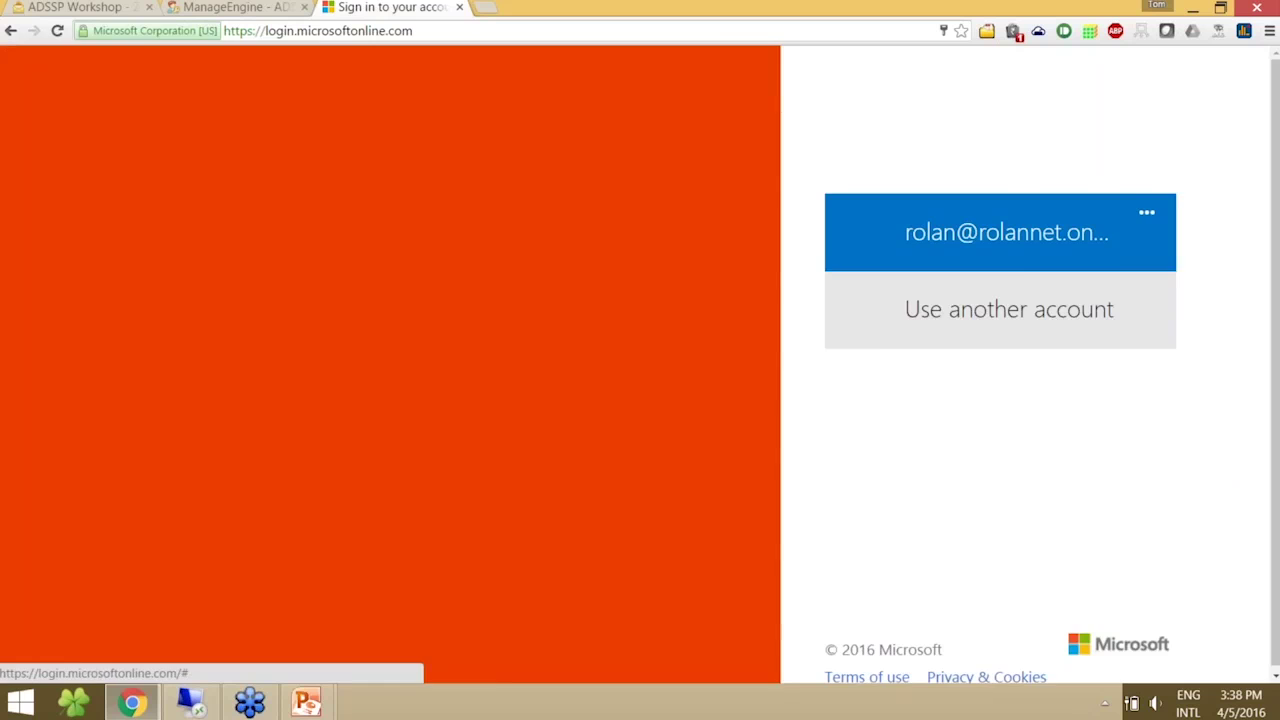
pyautogui.click(1029, 343)
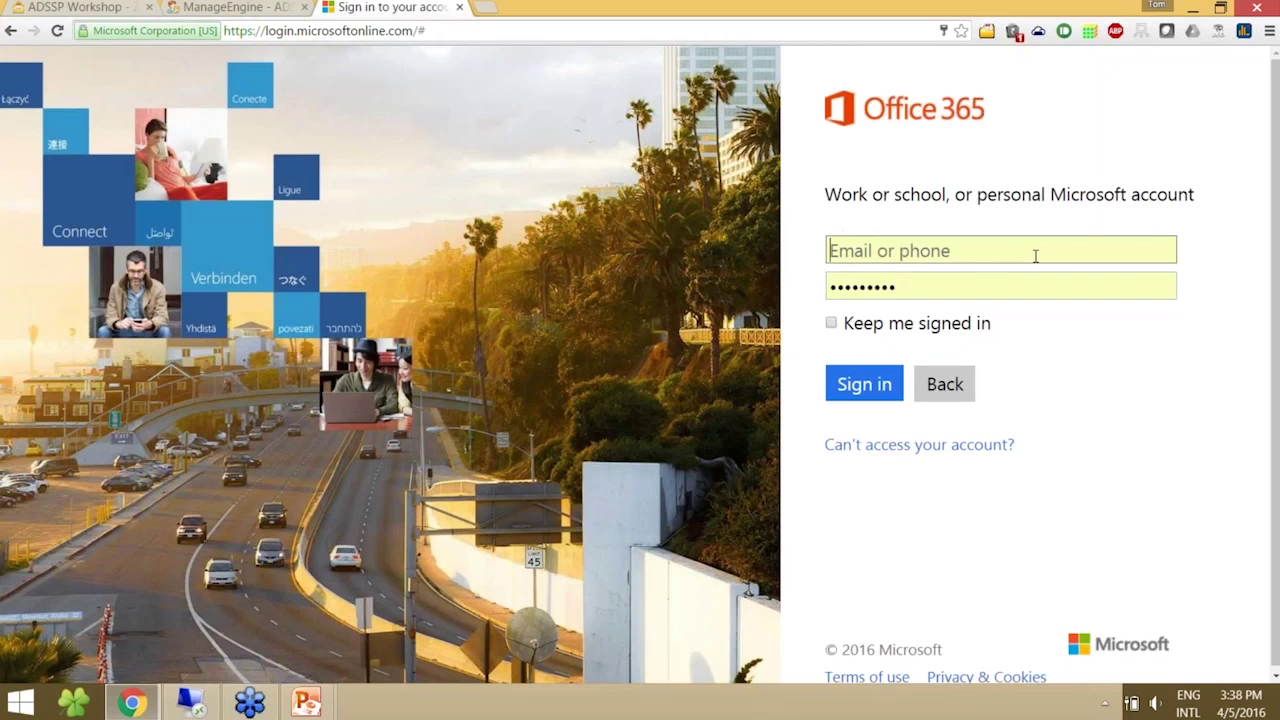
pyautogui.click(1035, 256)
pyautogui.press('Tab')
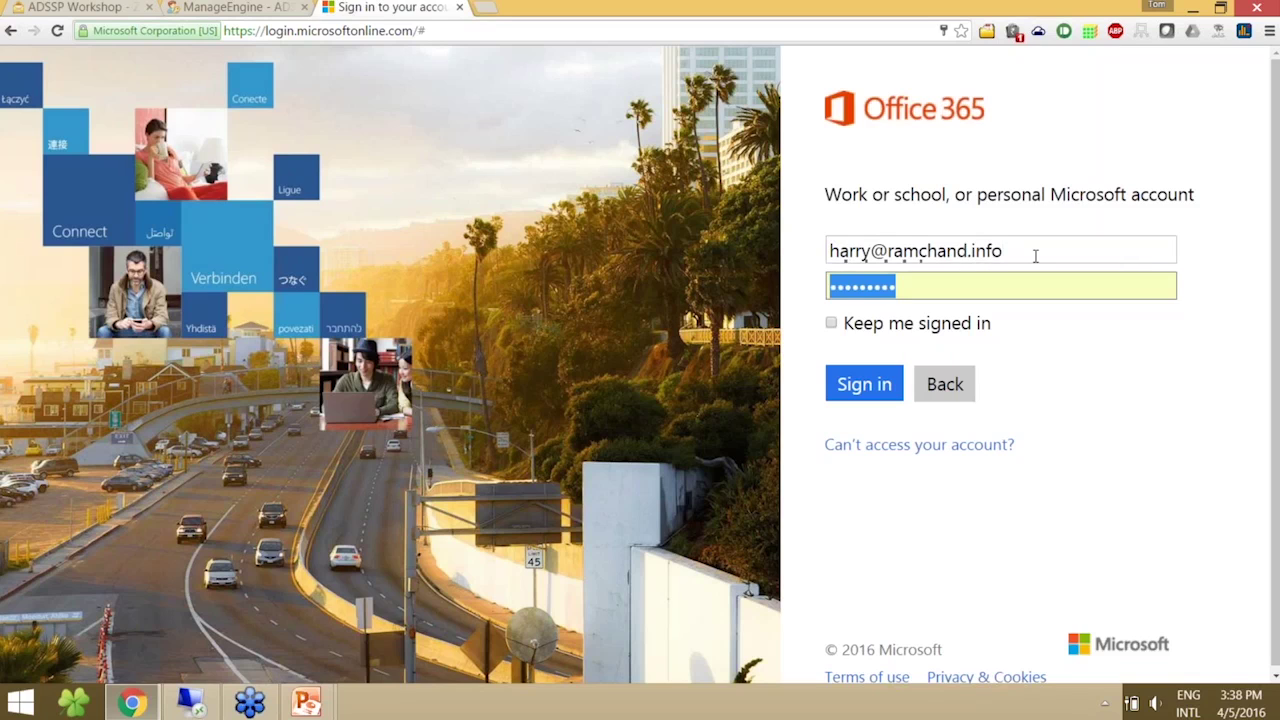
pyautogui.write('••••••••••••')
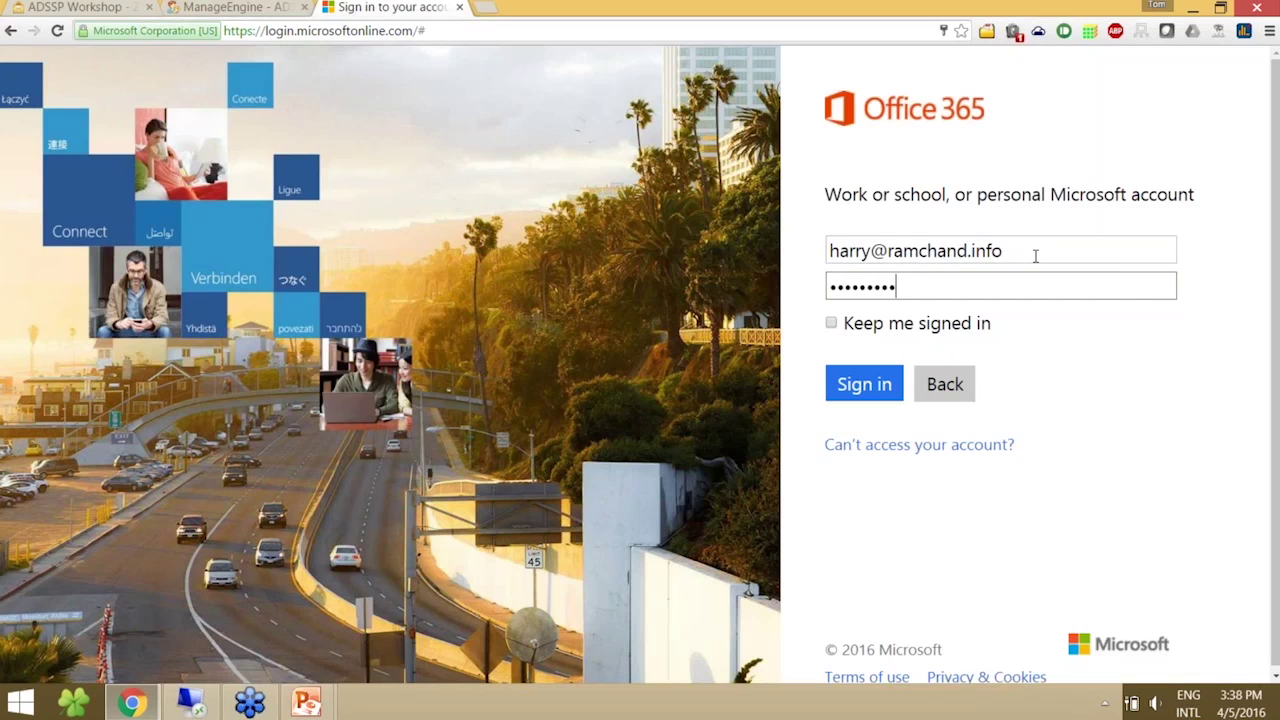
pyautogui.click(870, 372)
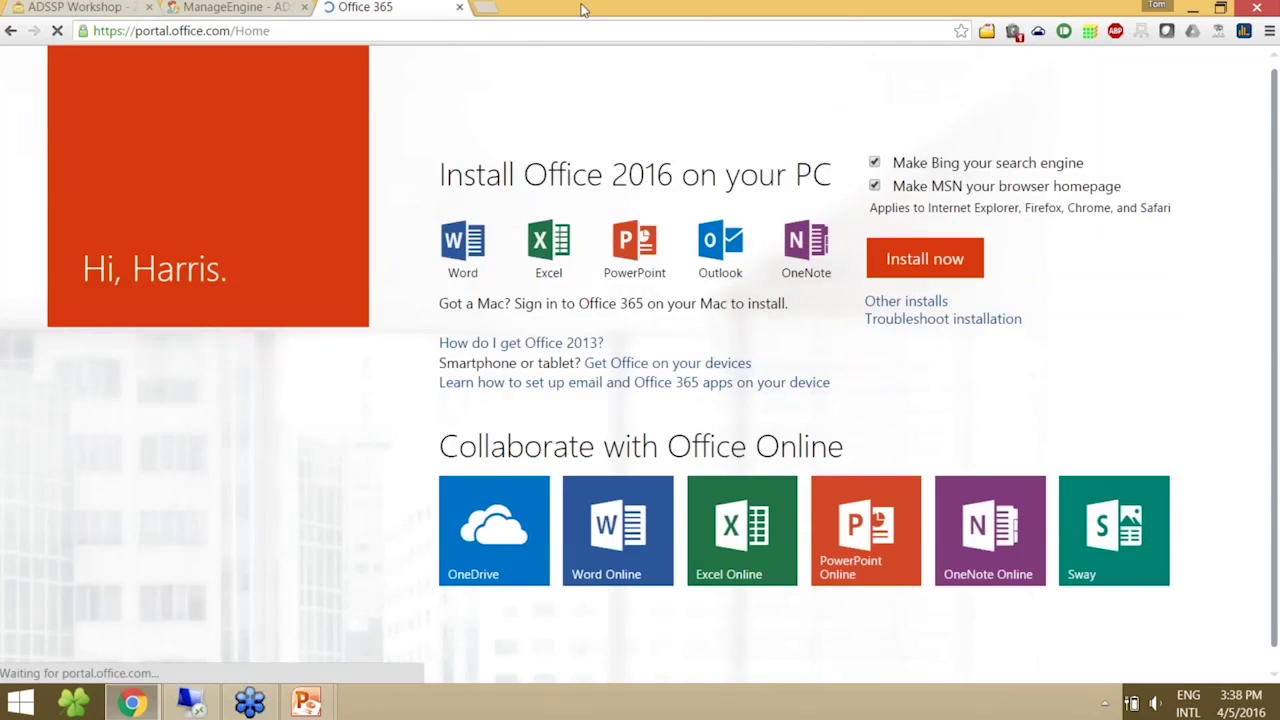
# - Sign out of Office 365 and return to the ADSelfService Plus tab
pyautogui.click(1213, 86)
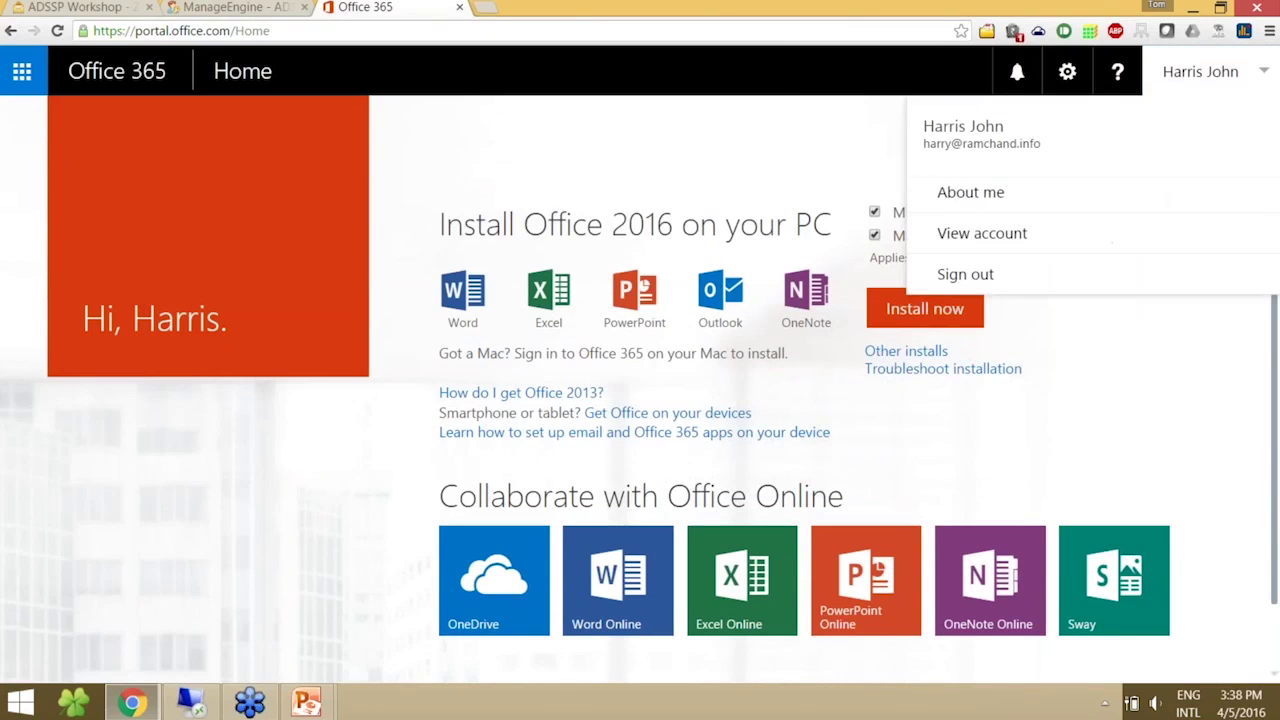
pyautogui.click(1032, 273)
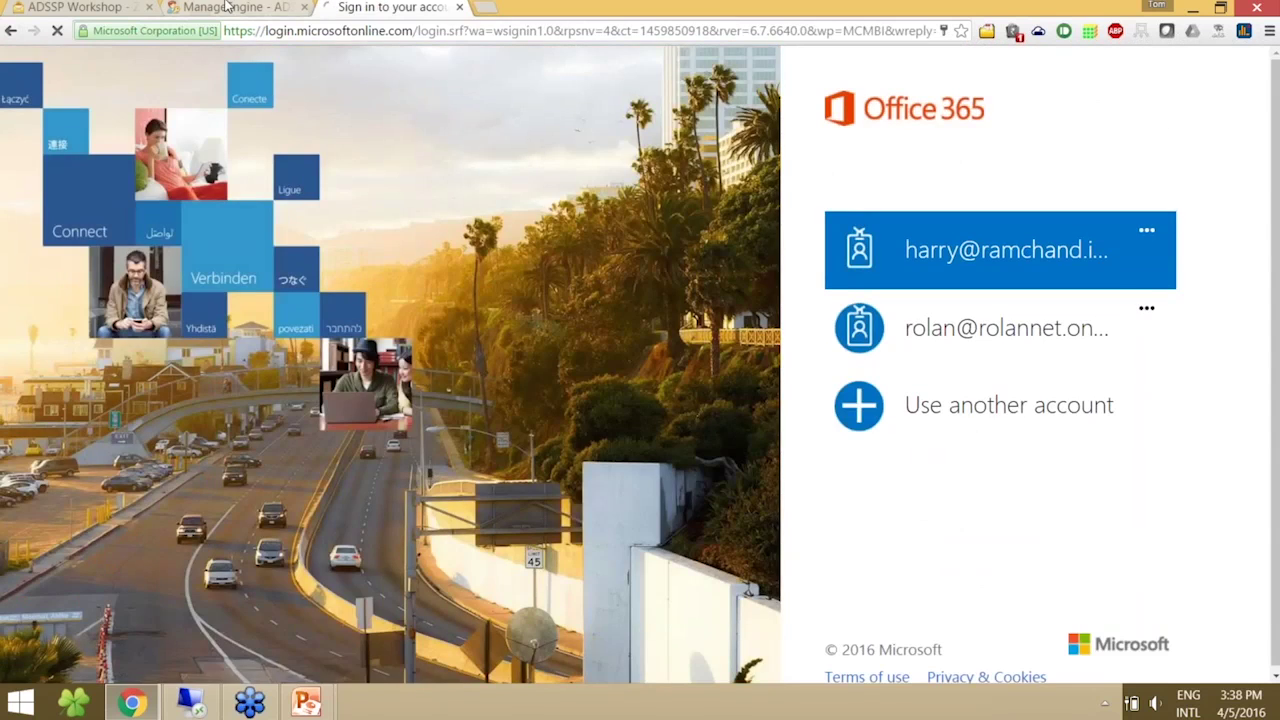
pyautogui.click(268, 8)
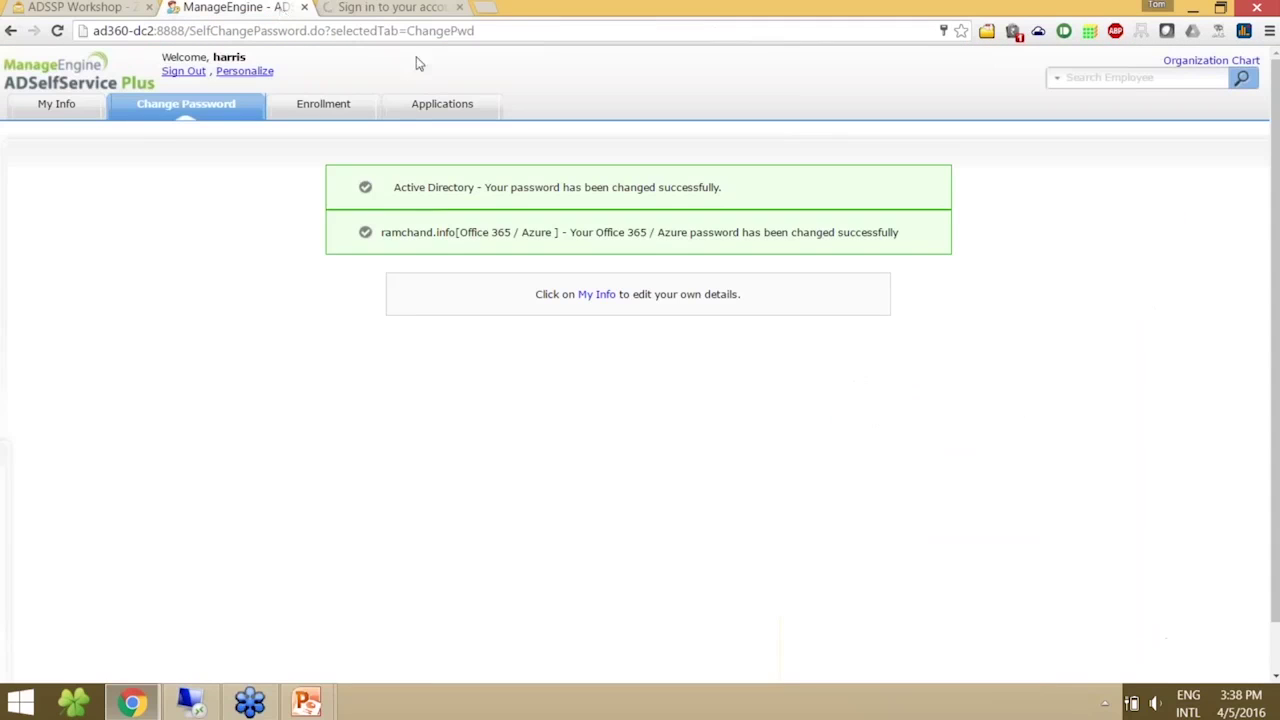
# - Sign the end user out, log back in as administrator, and open Password Sync/Single Sign On configuration
pyautogui.click(184, 74)
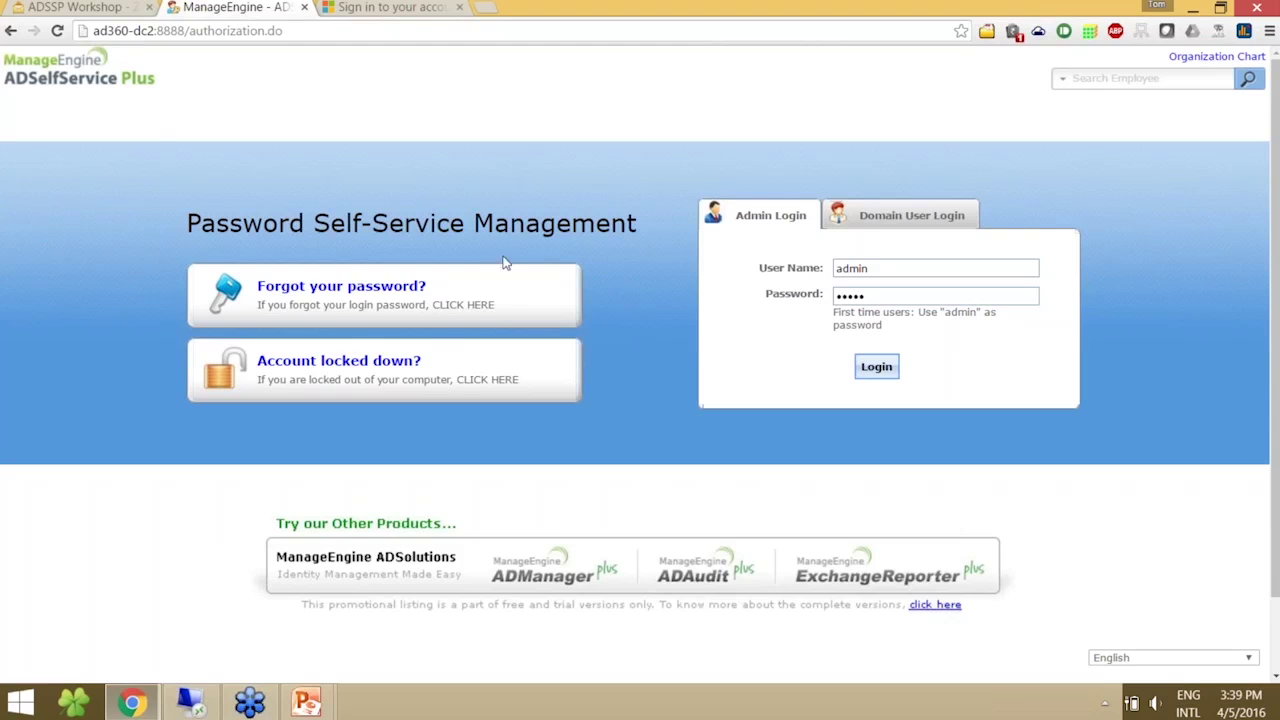
pyautogui.click(884, 376)
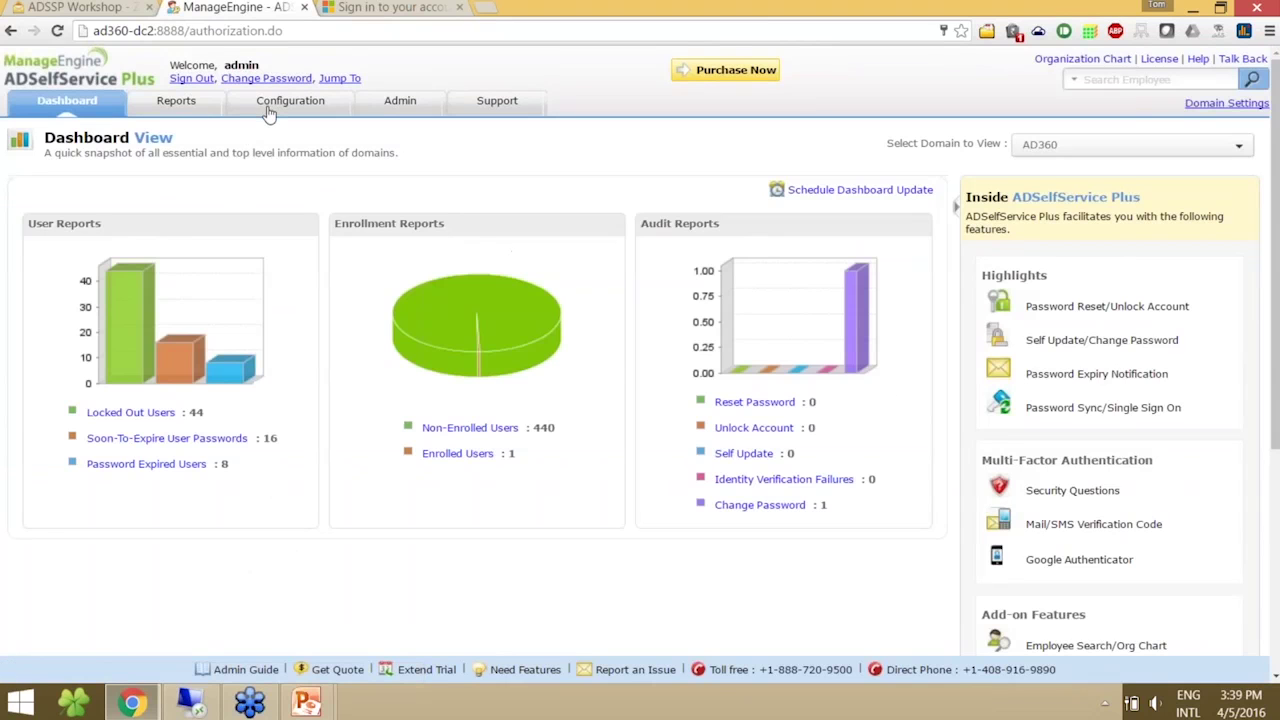
pyautogui.click(268, 113)
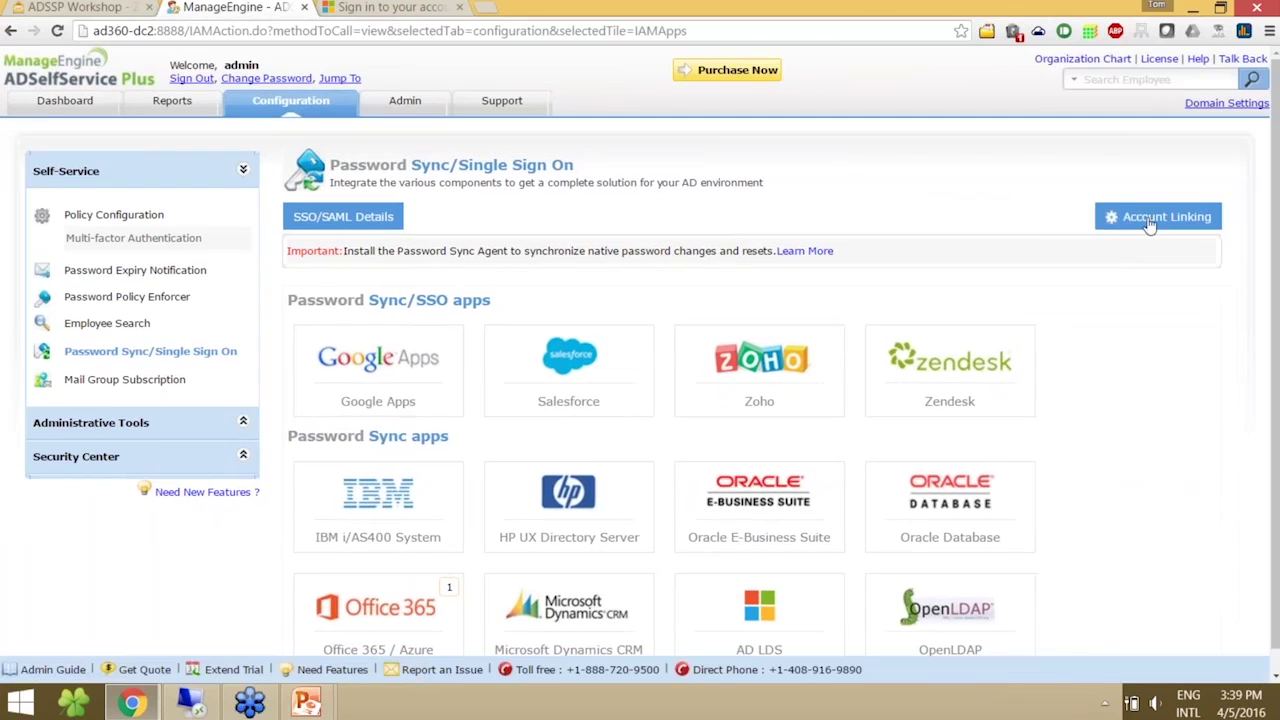
# - In the Account Linking settings, choose Office 365 / Azure as the provider
pyautogui.click(1150, 228)
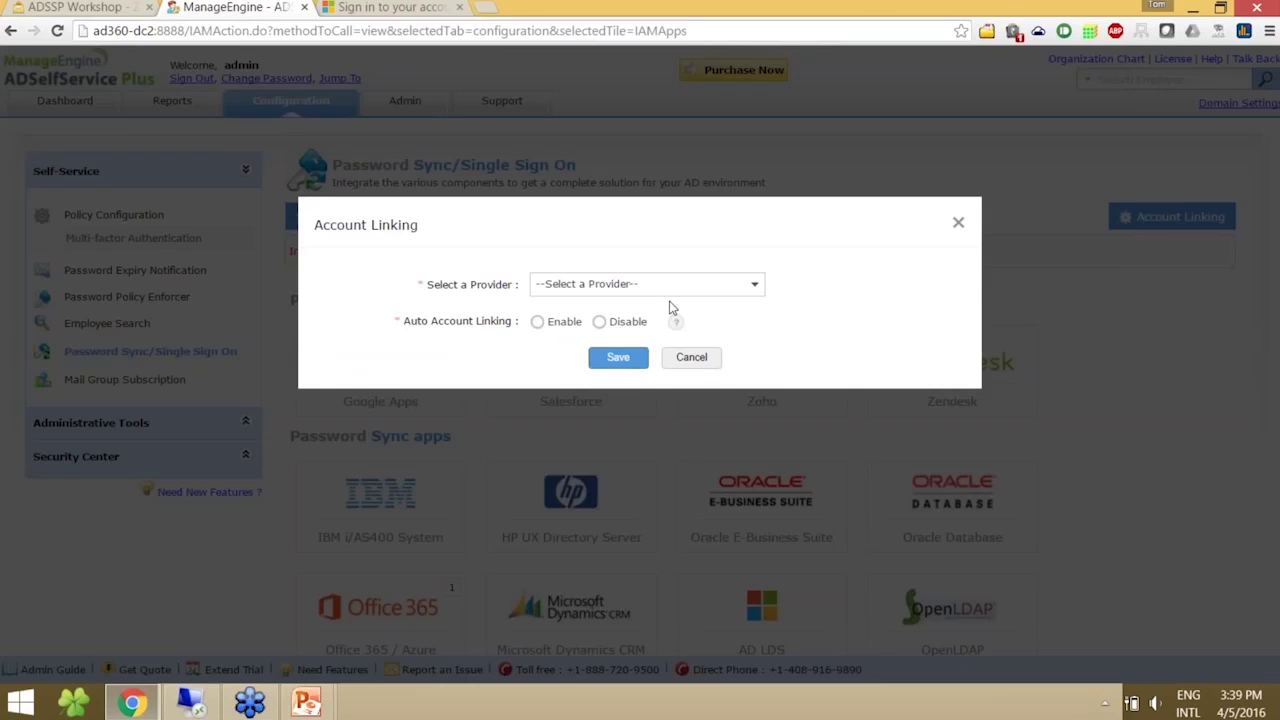
pyautogui.click(690, 288)
pyautogui.scroll(-3, 755, 356)
pyautogui.scroll(3, 755, 356)
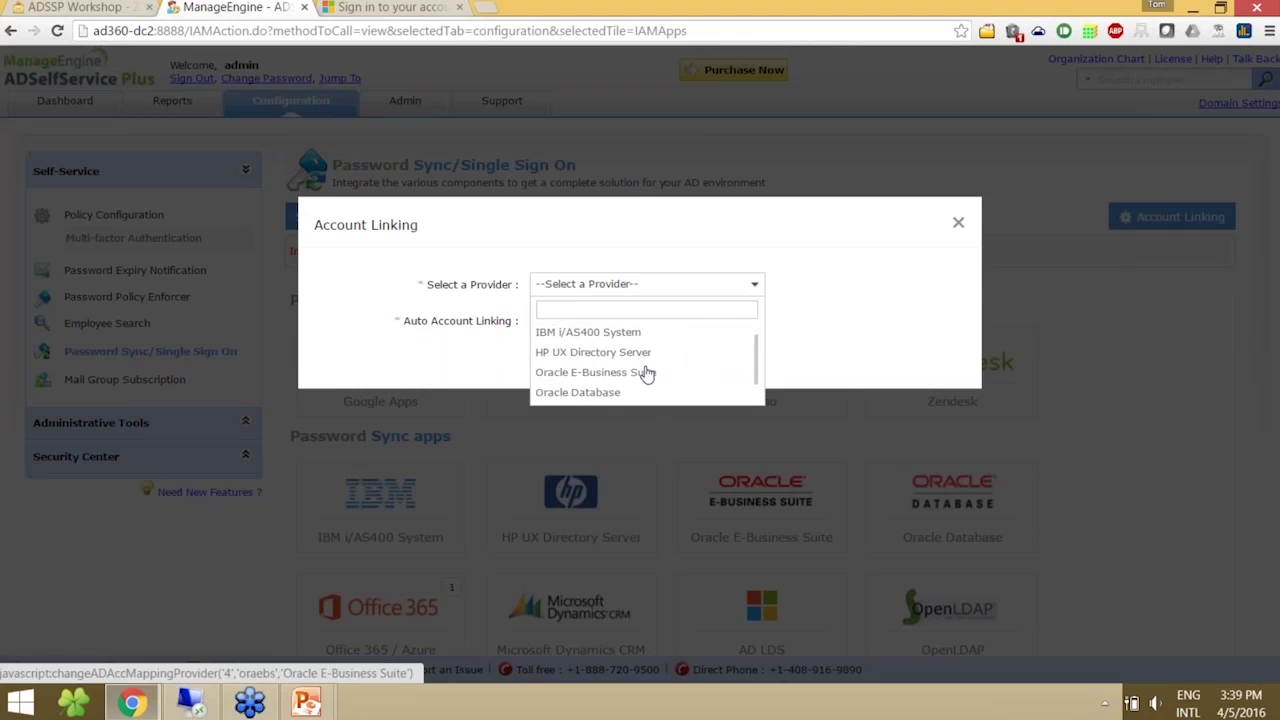
pyautogui.click(645, 367)
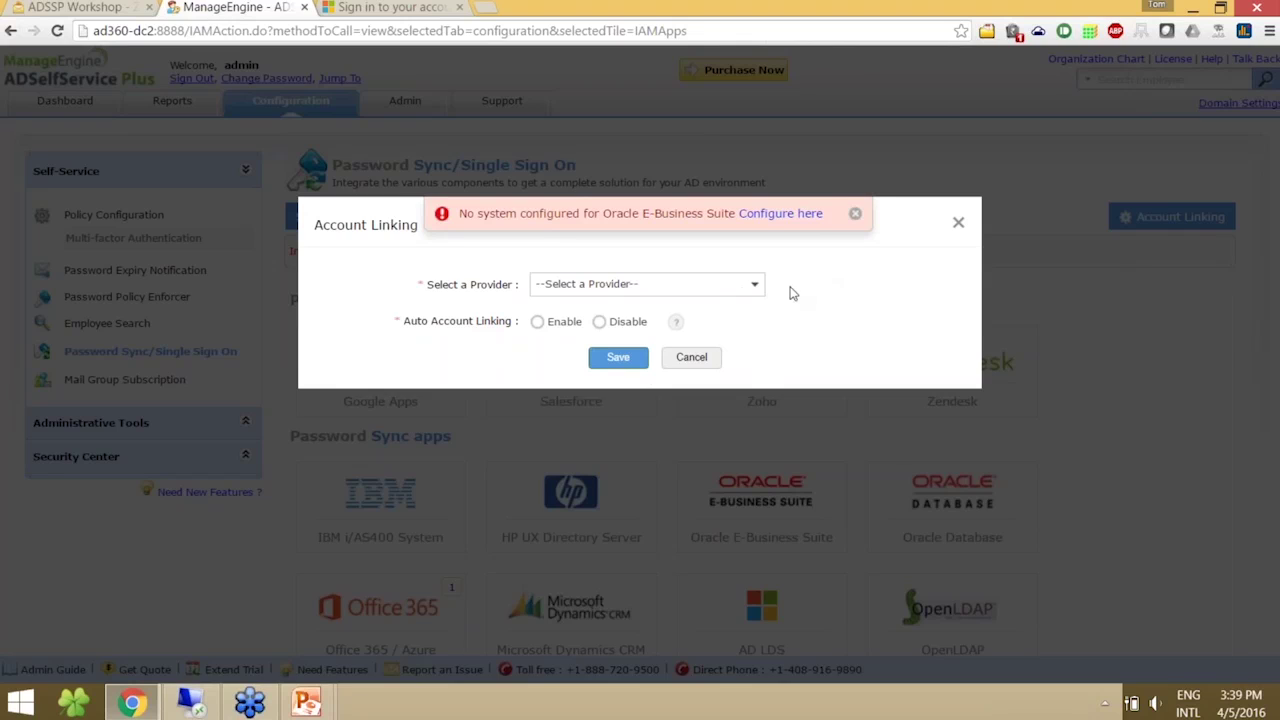
pyautogui.click(748, 288)
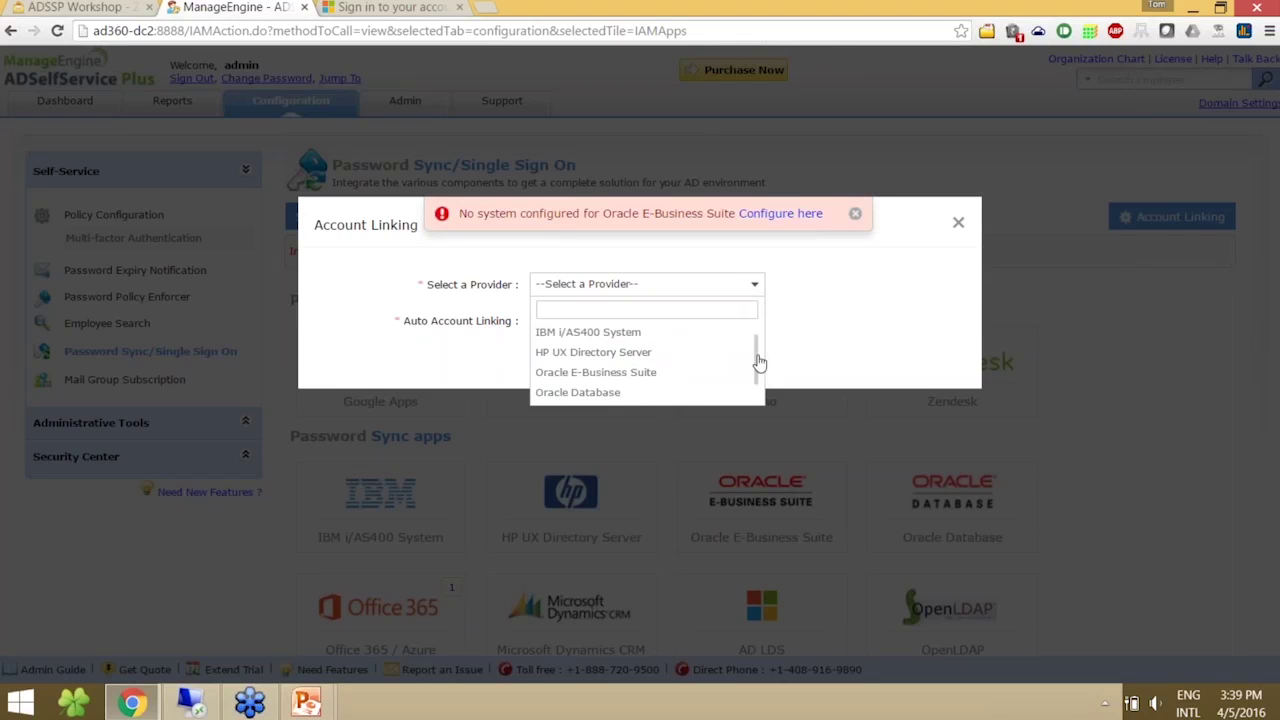
pyautogui.scroll(-2, 757, 357)
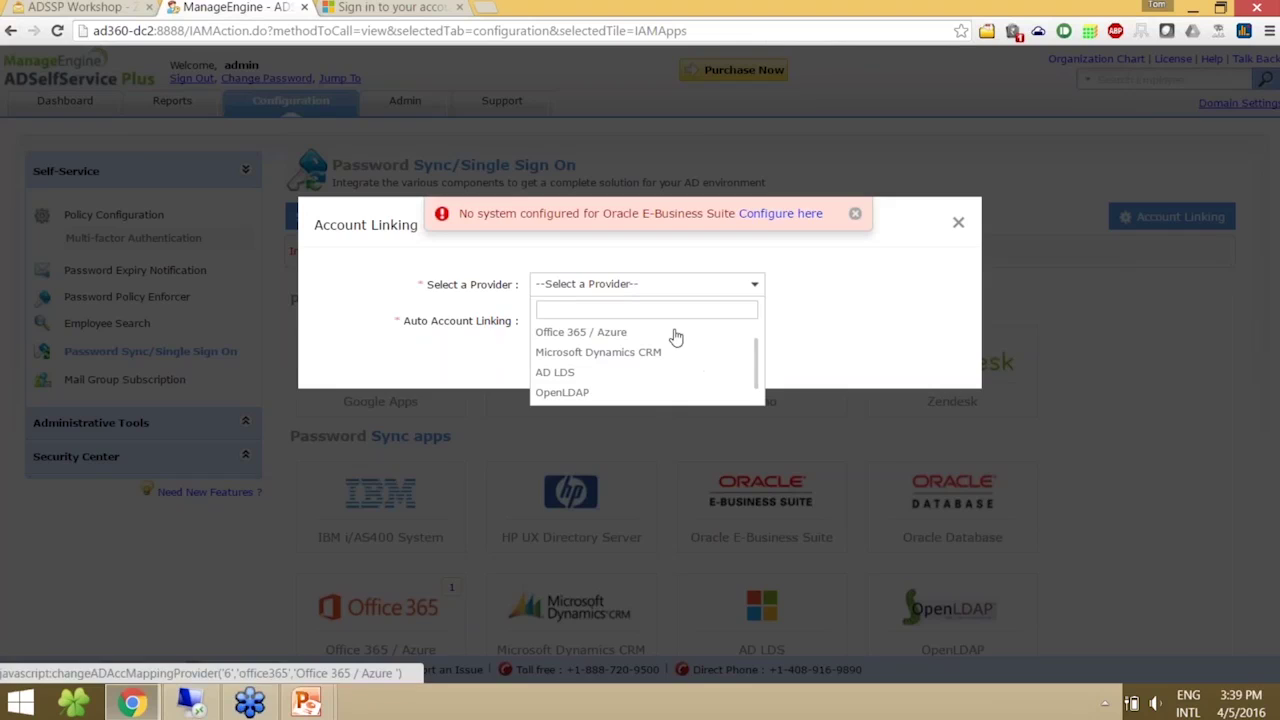
pyautogui.click(672, 333)
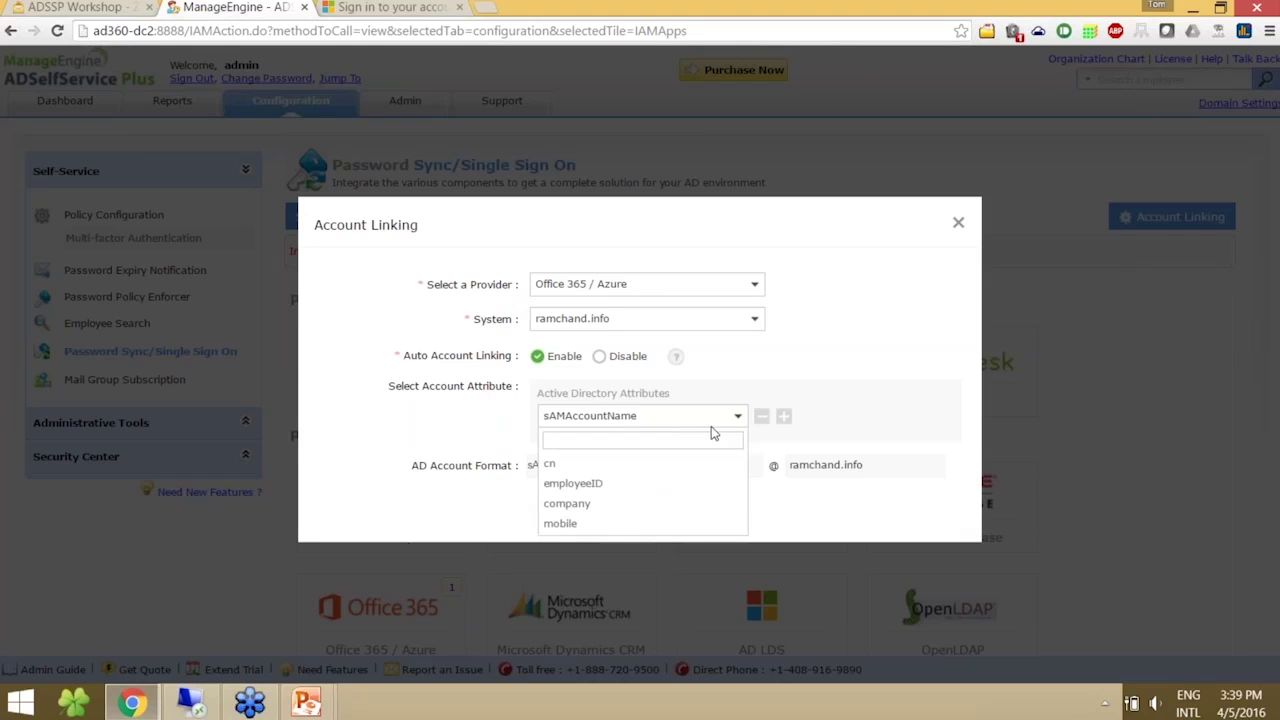
# - Keep sAMAccountName as the linking attribute, save the account linking, and close the dialog
pyautogui.moveTo(738, 495); pyautogui.dragTo(735, 501)
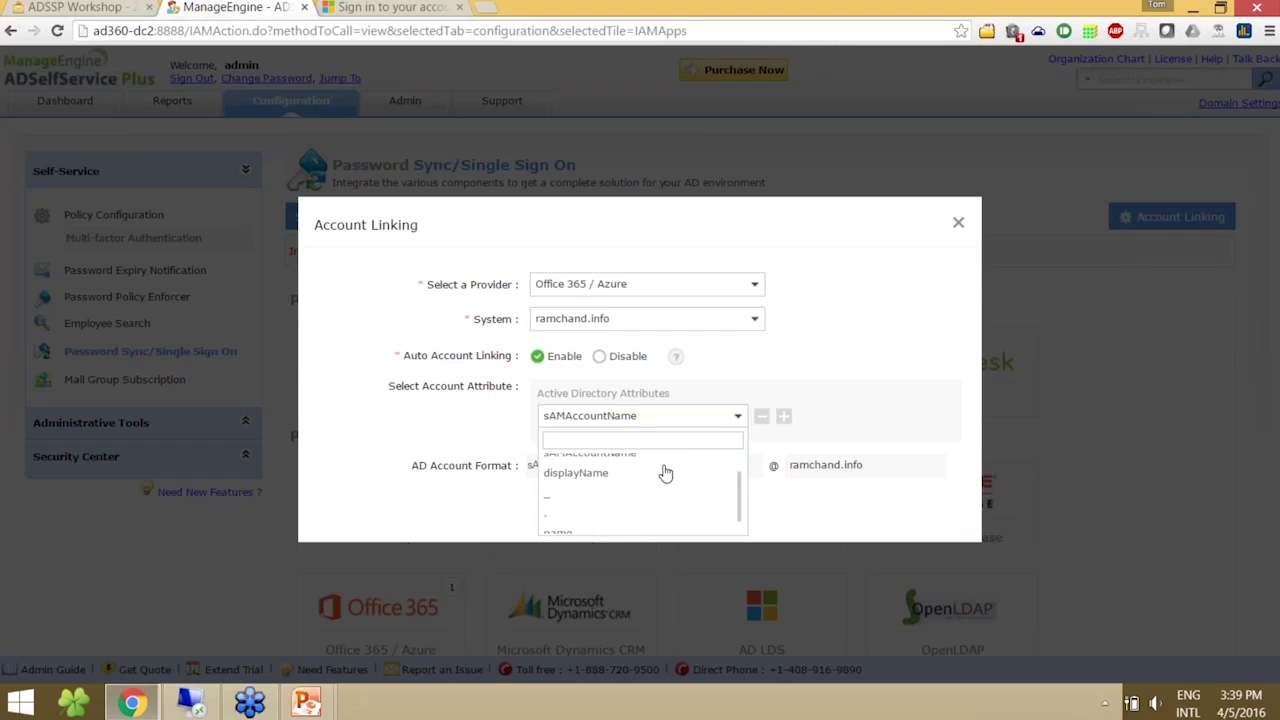
pyautogui.click(738, 416)
pyautogui.click(738, 416)
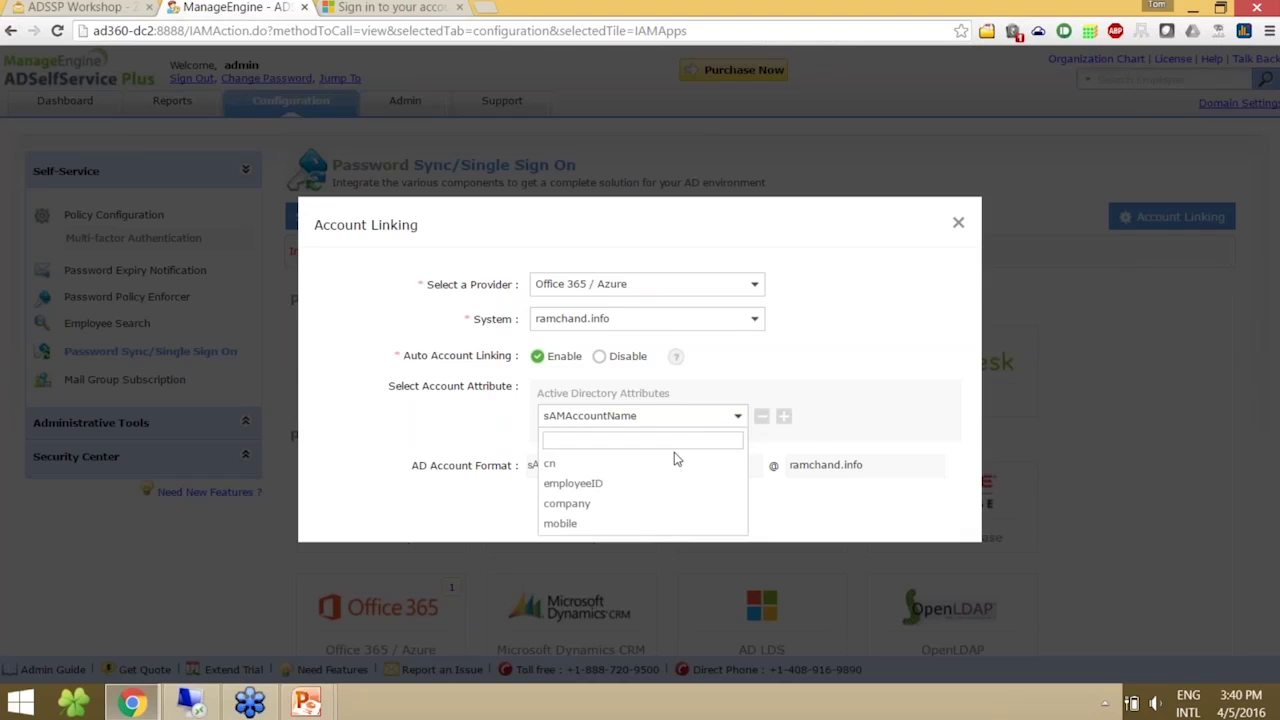
pyautogui.click(798, 442)
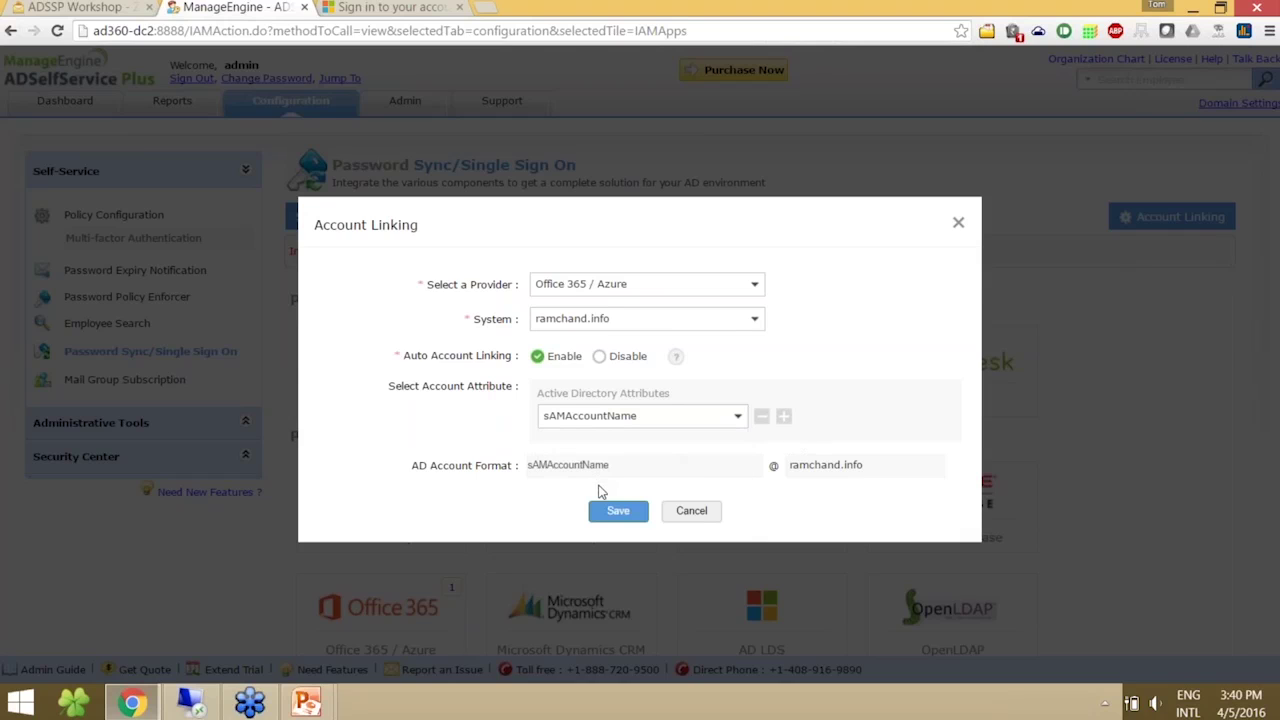
pyautogui.click(608, 514)
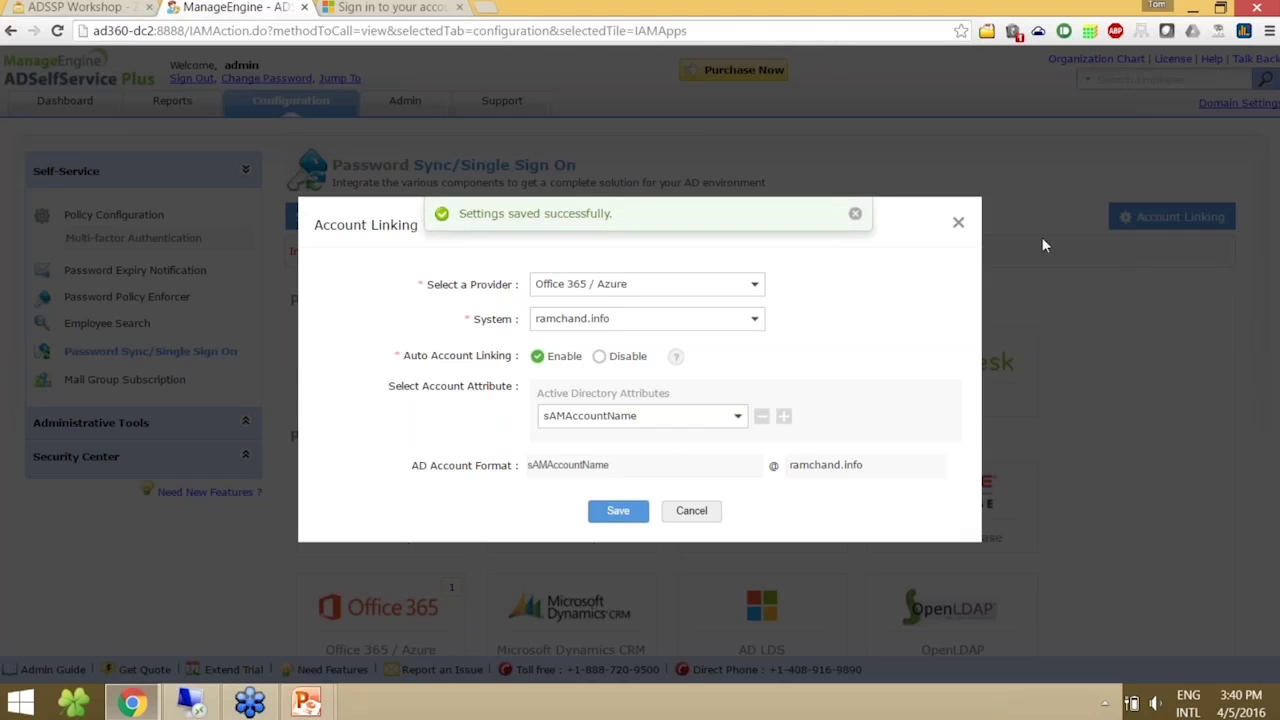
pyautogui.click(958, 223)
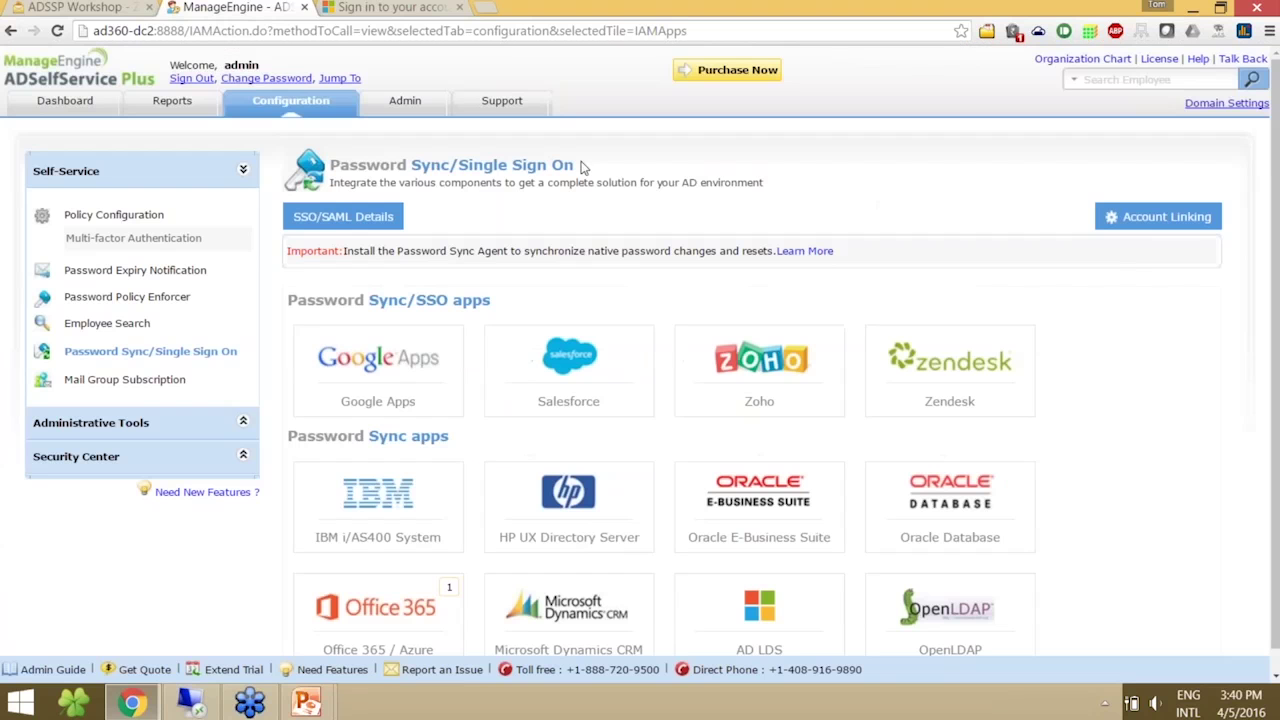
# - Sign out of the admin session and log in as the domain user with their password
pyautogui.click(192, 79)
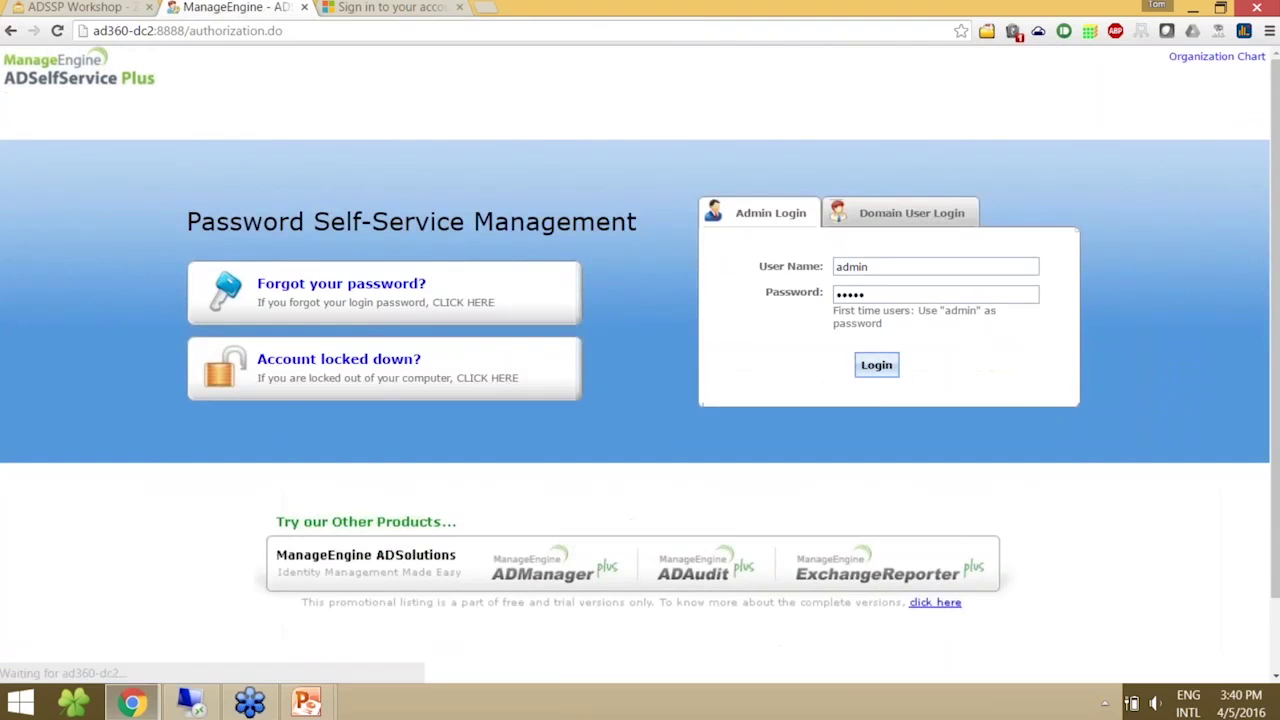
pyautogui.press('Tab')
pyautogui.write('********')
pyautogui.press('Return')
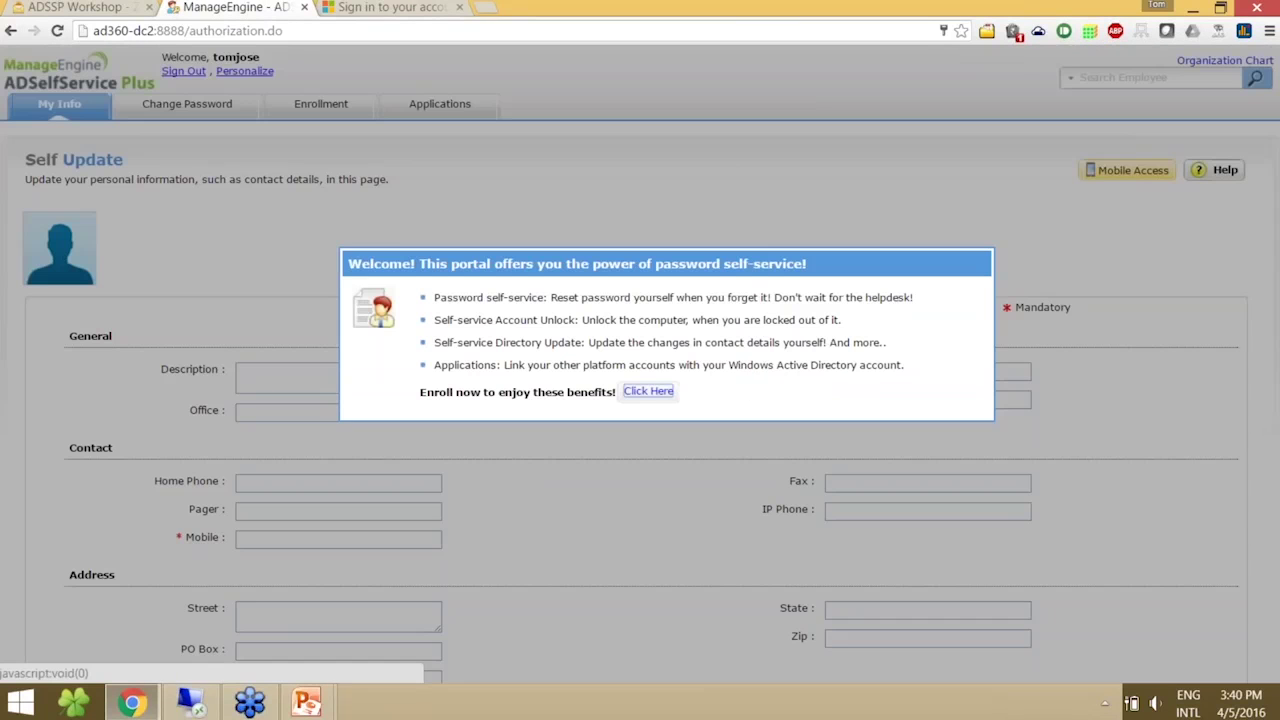
# - Start enrollment and answer the mother's maiden name security question, confirming the answer
pyautogui.click(660, 391)
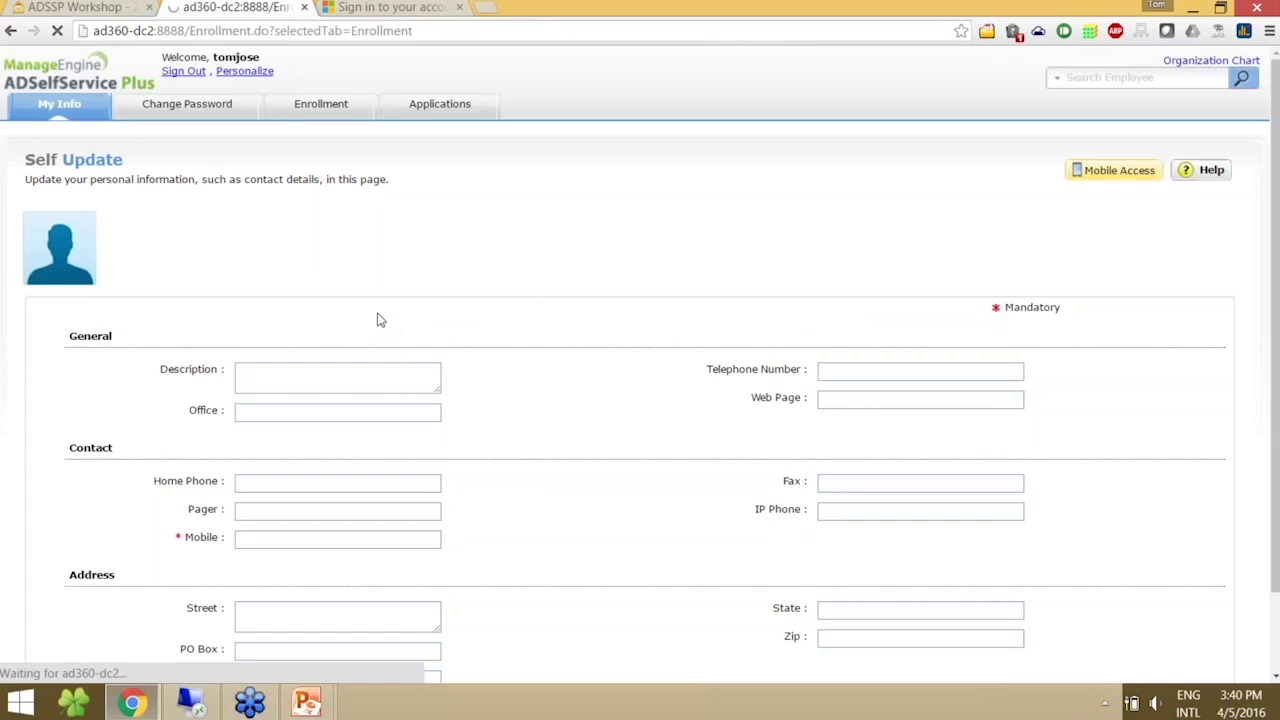
pyautogui.click(222, 343)
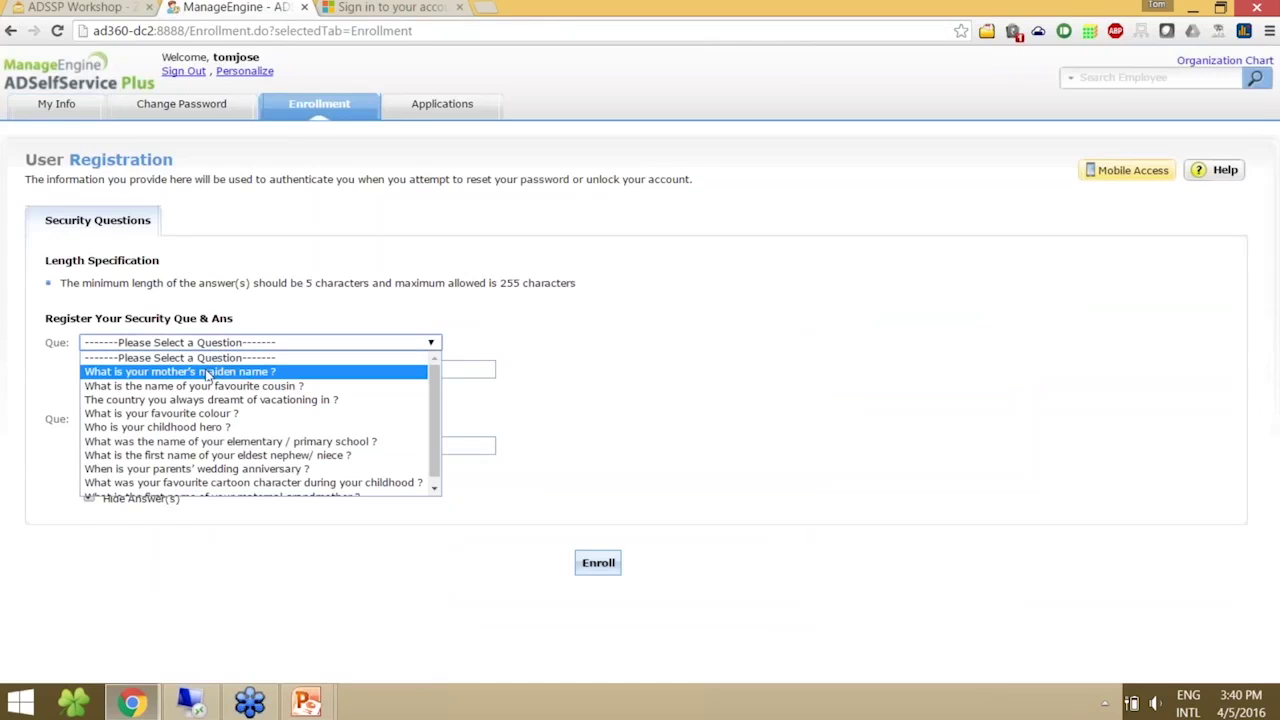
pyautogui.click(208, 366)
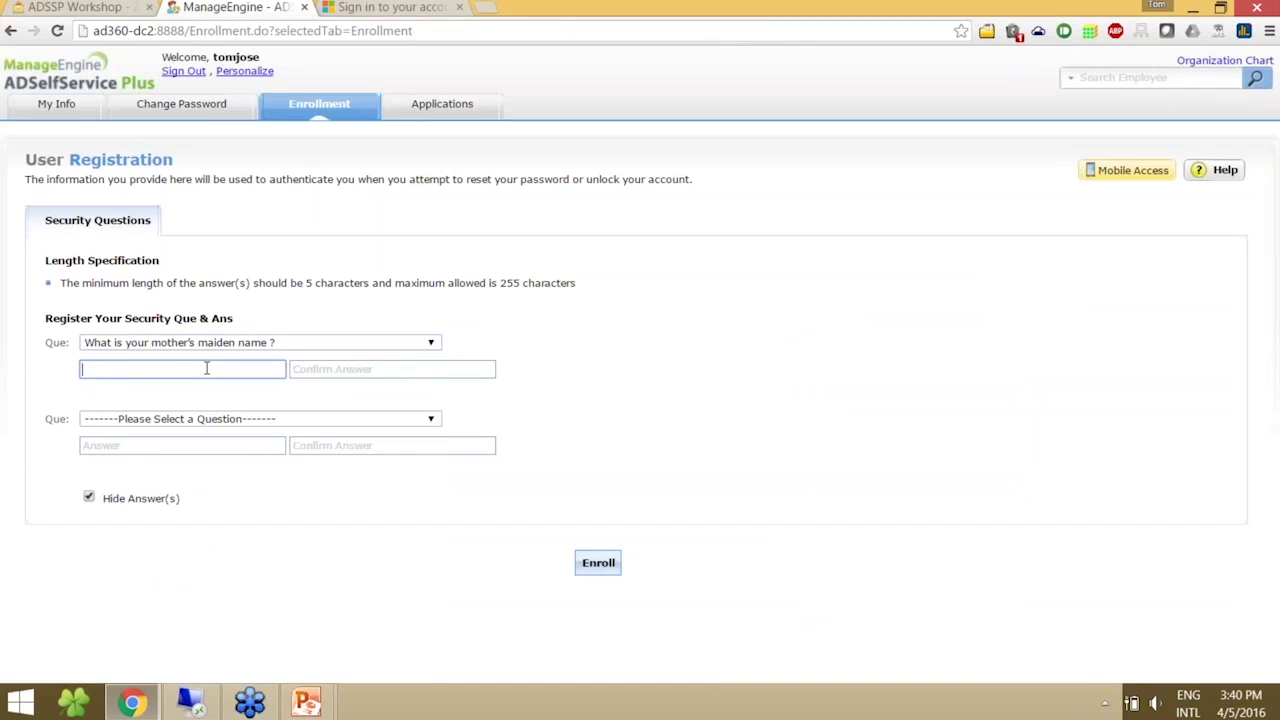
pyautogui.write('••••••')
pyautogui.press('Tab')
pyautogui.write('••••••')
# - Answer the dream vacation country question, submit the enrollment, and view the user's Applications list
pyautogui.press('Tab')
pyautogui.press('Down')
pyautogui.press('Down')
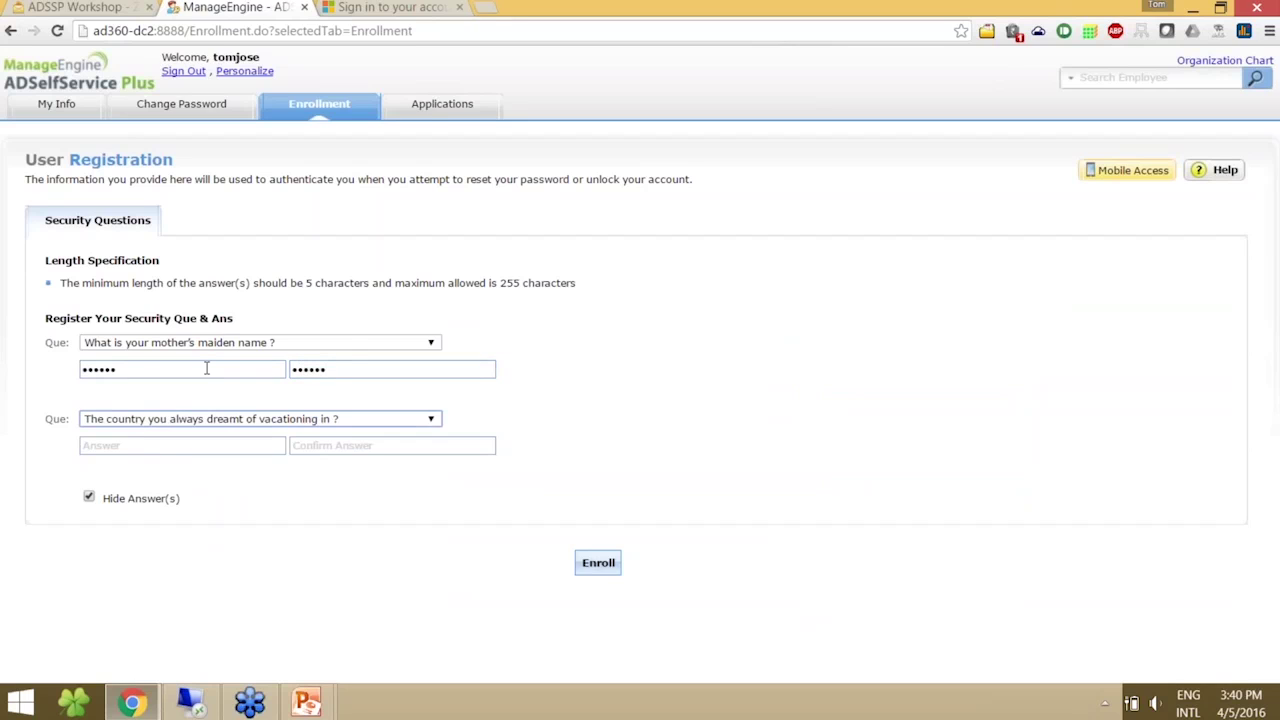
pyautogui.press('Tab')
pyautogui.write('•••••')
pyautogui.press('Tab')
pyautogui.write('•••••')
pyautogui.click(596, 563)
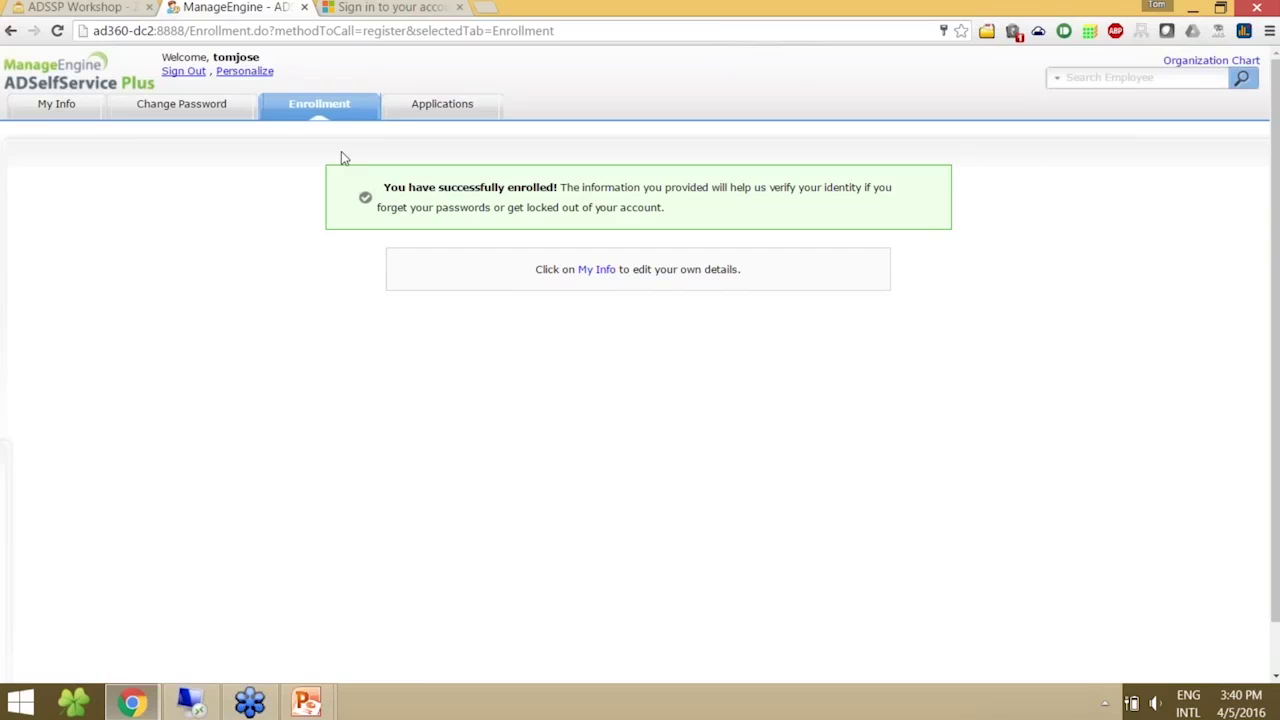
pyautogui.click(438, 106)
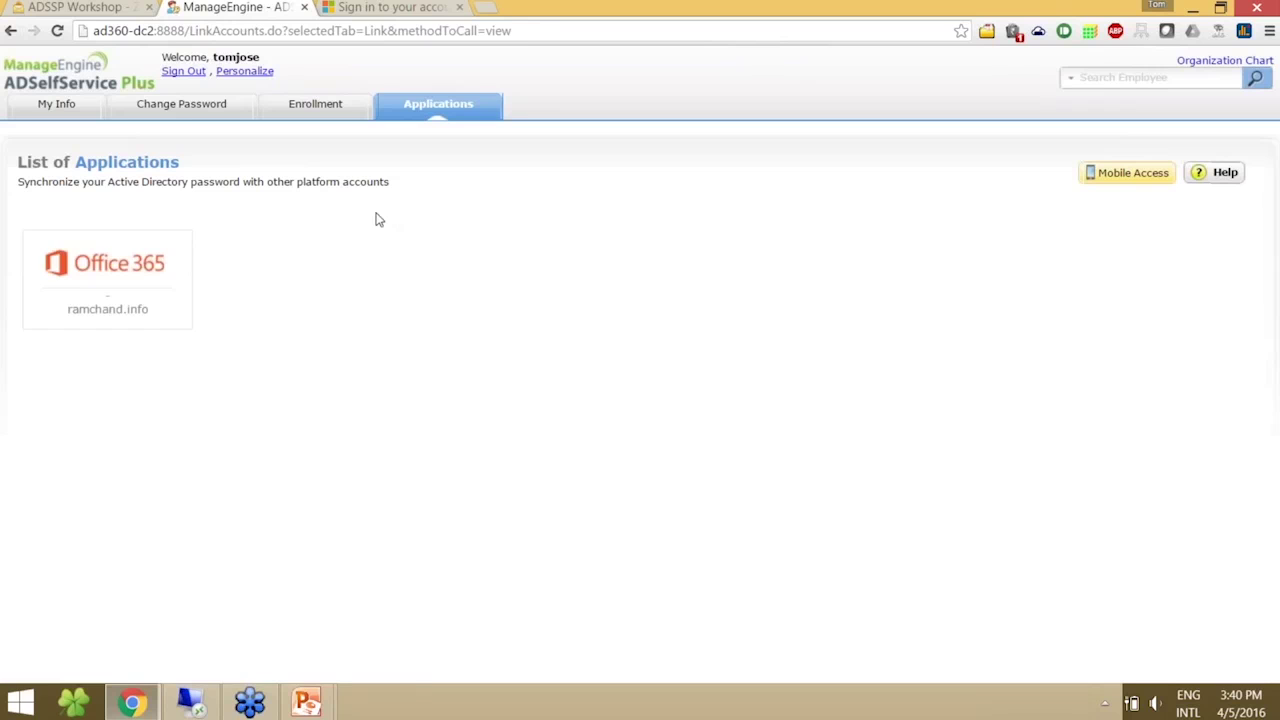
# - Change the user's password for both Active Directory and Office 365 / Azure, entering old and new passwords
pyautogui.click(181, 103)
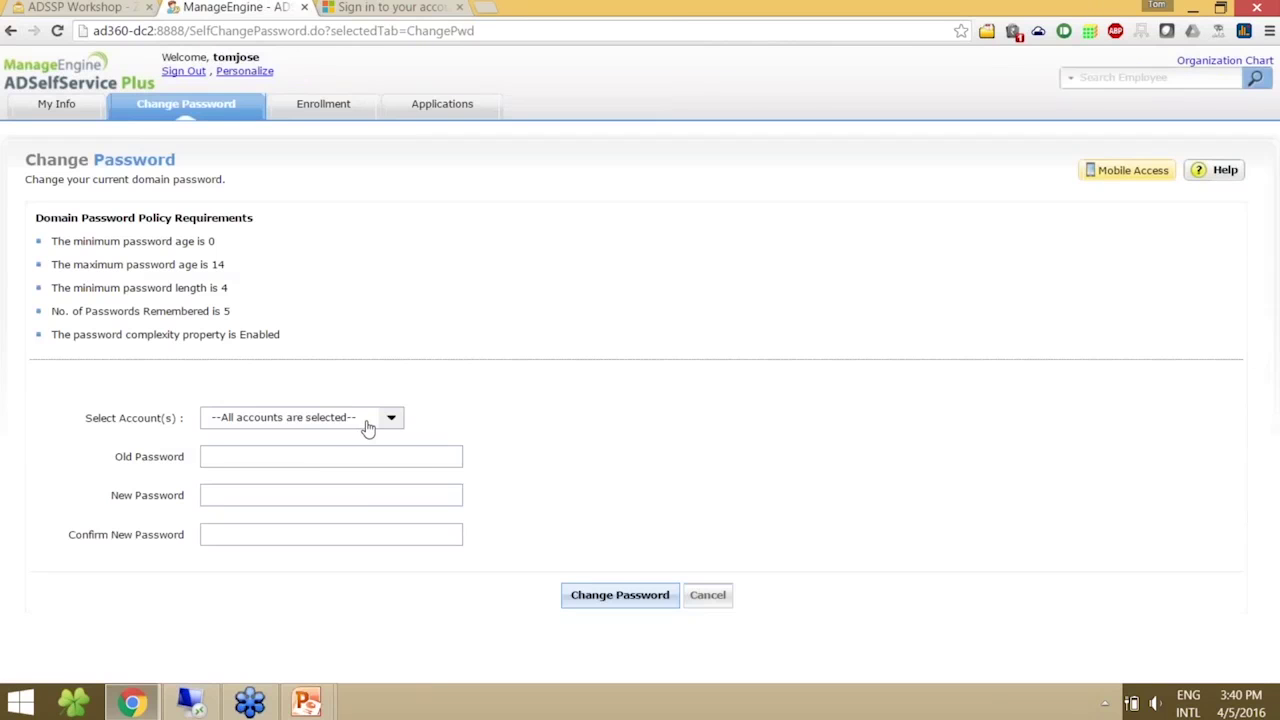
pyautogui.click(367, 428)
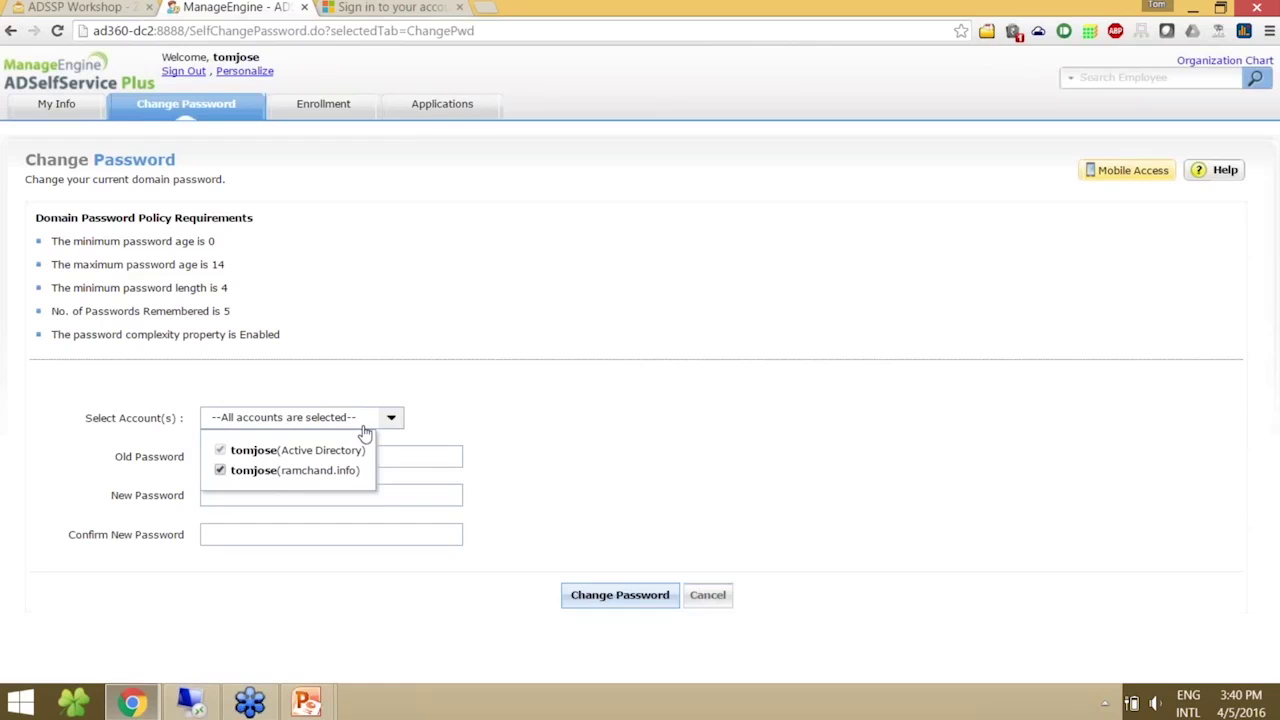
pyautogui.click(366, 432)
pyautogui.press('Tab')
pyautogui.write('•••••••••')
pyautogui.press('Tab')
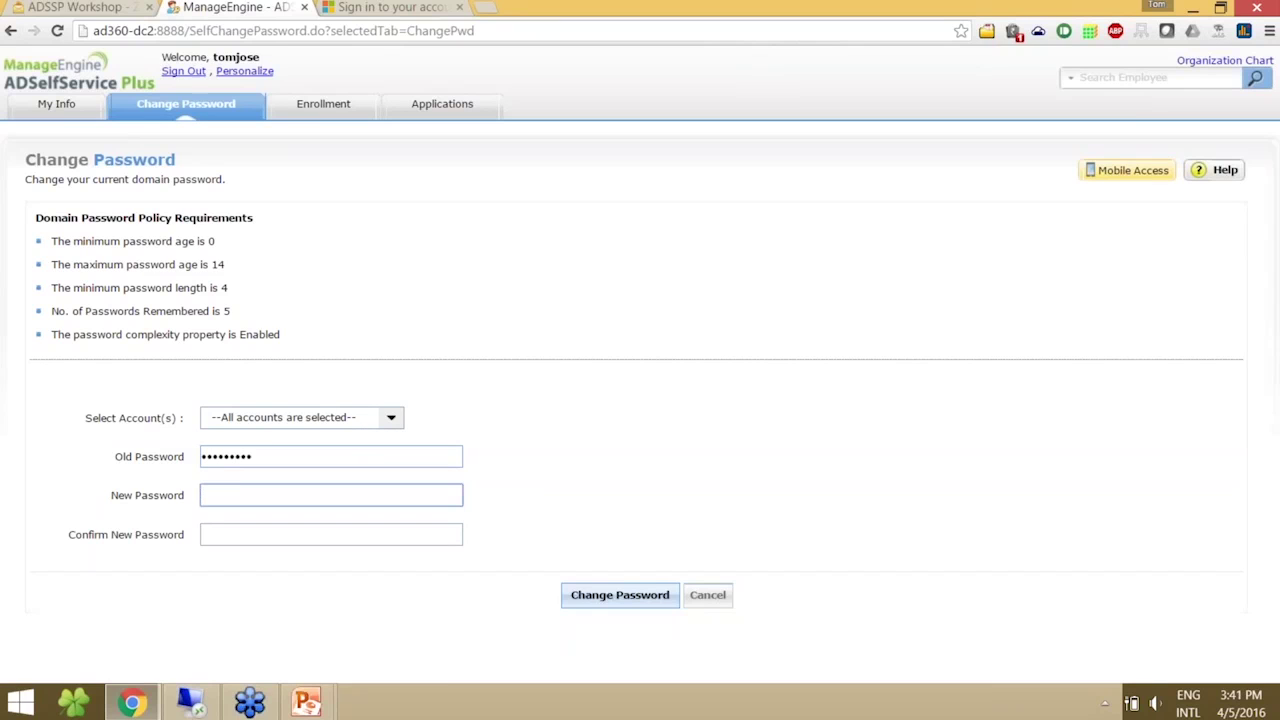
pyautogui.write('•••••••••')
pyautogui.press('Tab')
pyautogui.write('•••••')
pyautogui.click(607, 592)
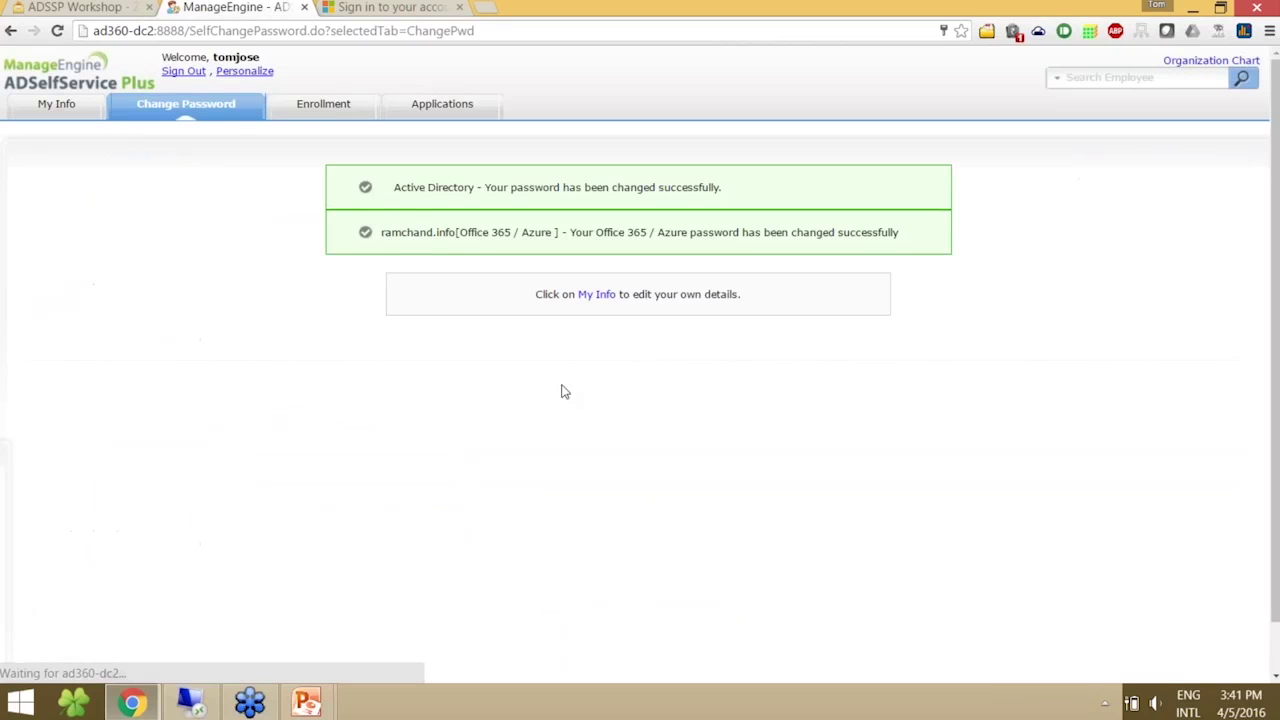
pyautogui.moveTo(392, 187); pyautogui.dragTo(766, 197)
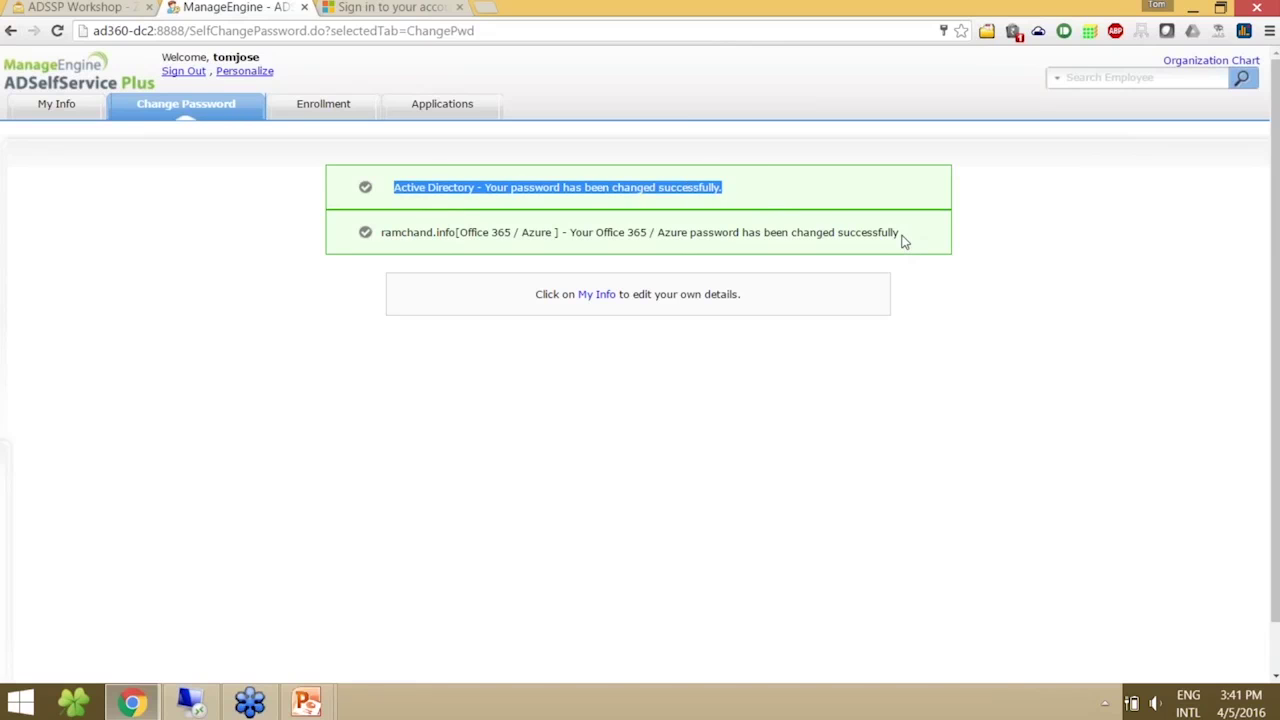
pyautogui.click(390, 8)
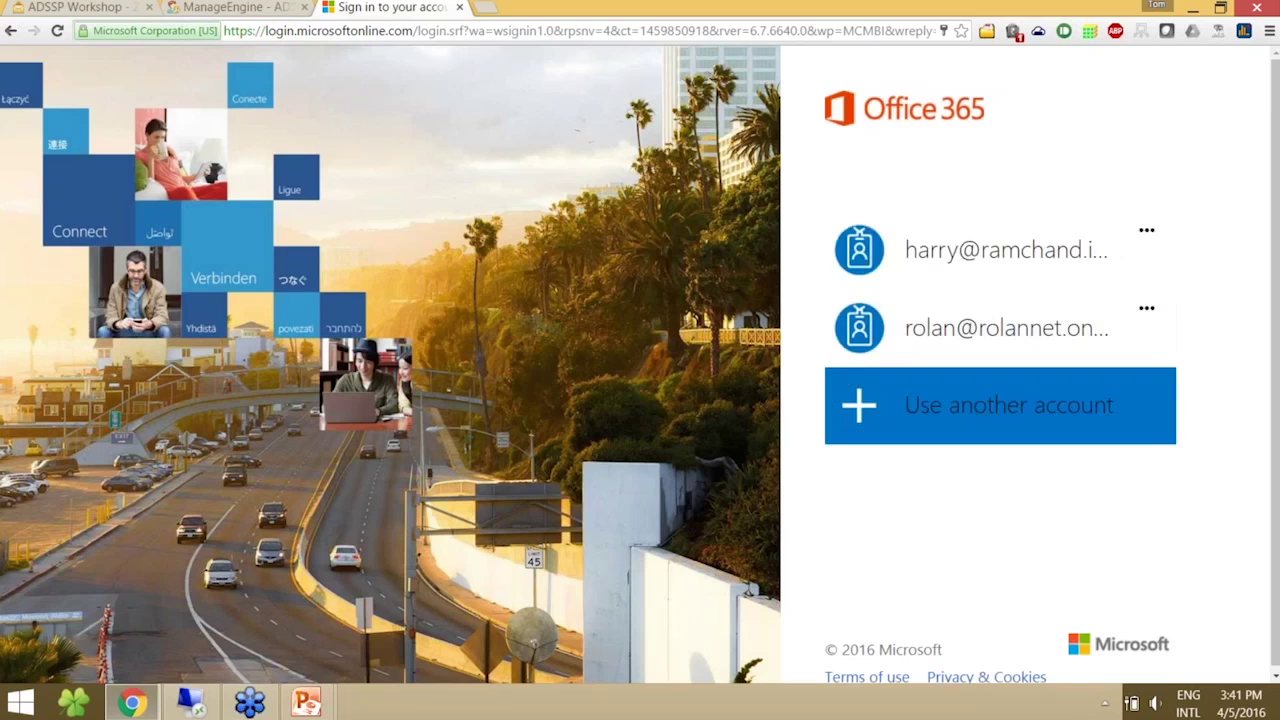
# - Sign in to Office 365 with the user's e-mail and new password, then sign out and return to ADSelfService Plus
pyautogui.click(1000, 405)
pyautogui.click(993, 251)
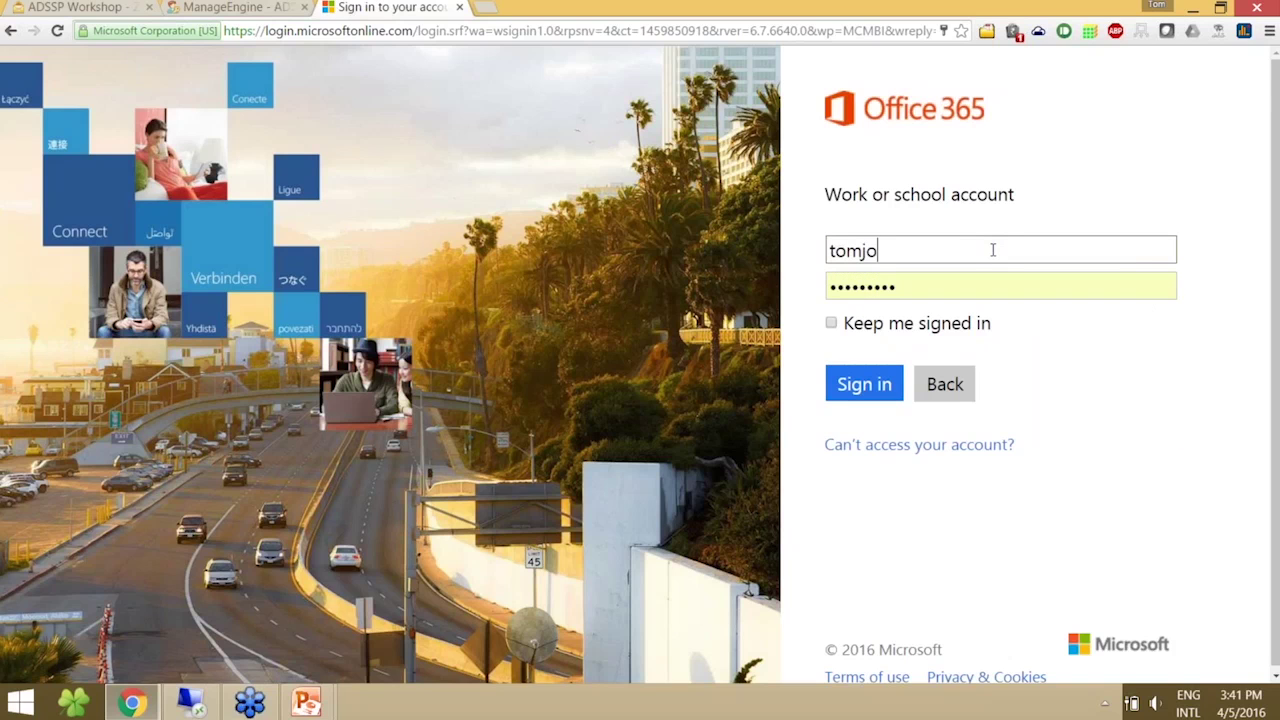
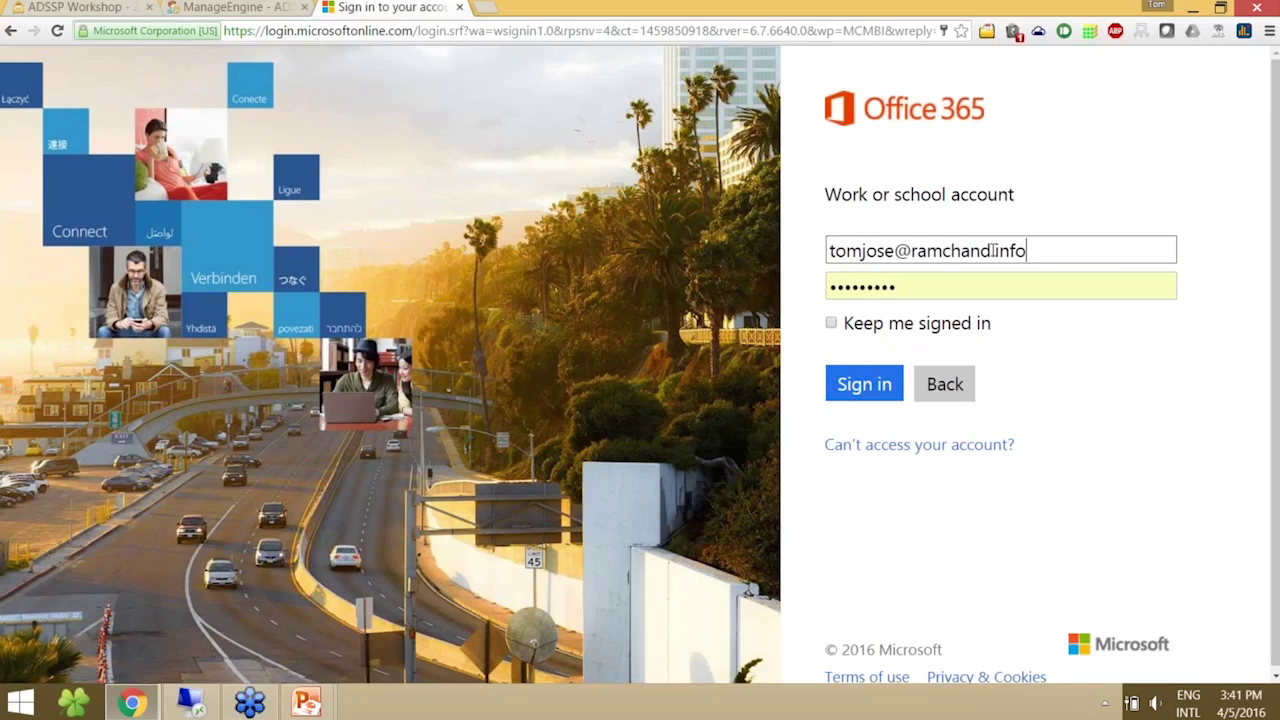
pyautogui.press('Tab')
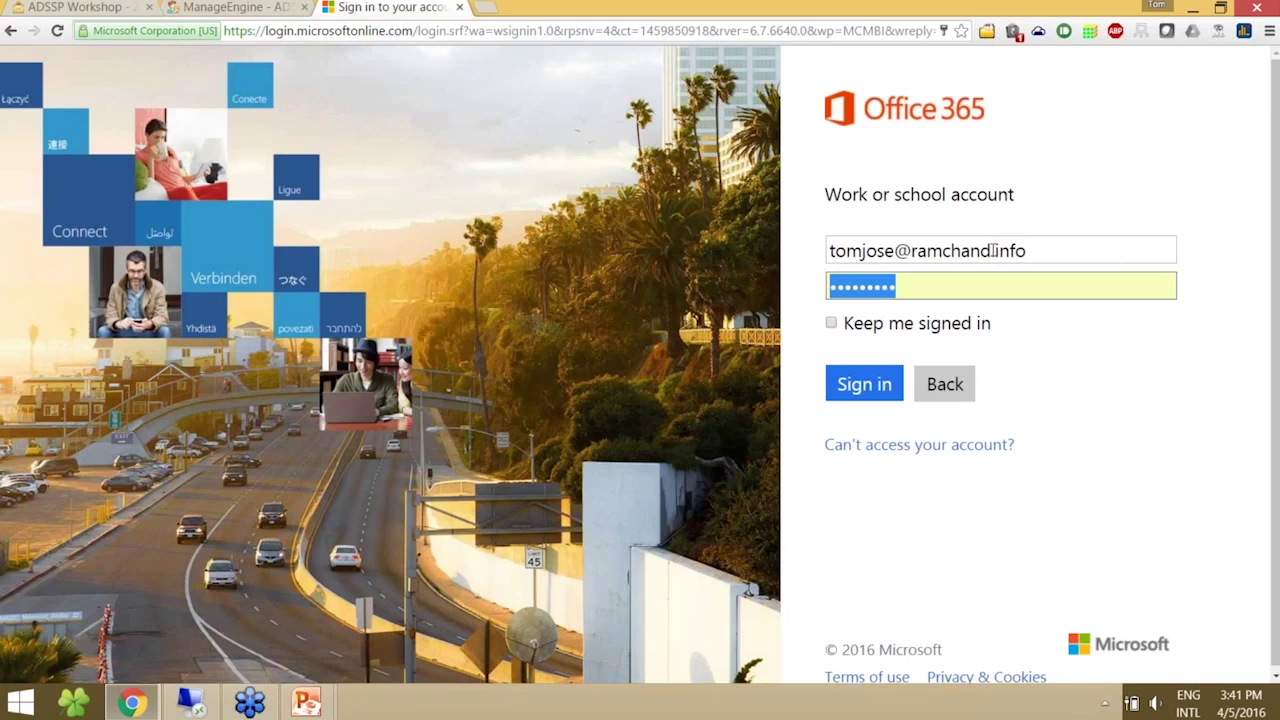
pyautogui.write('•••••••••')
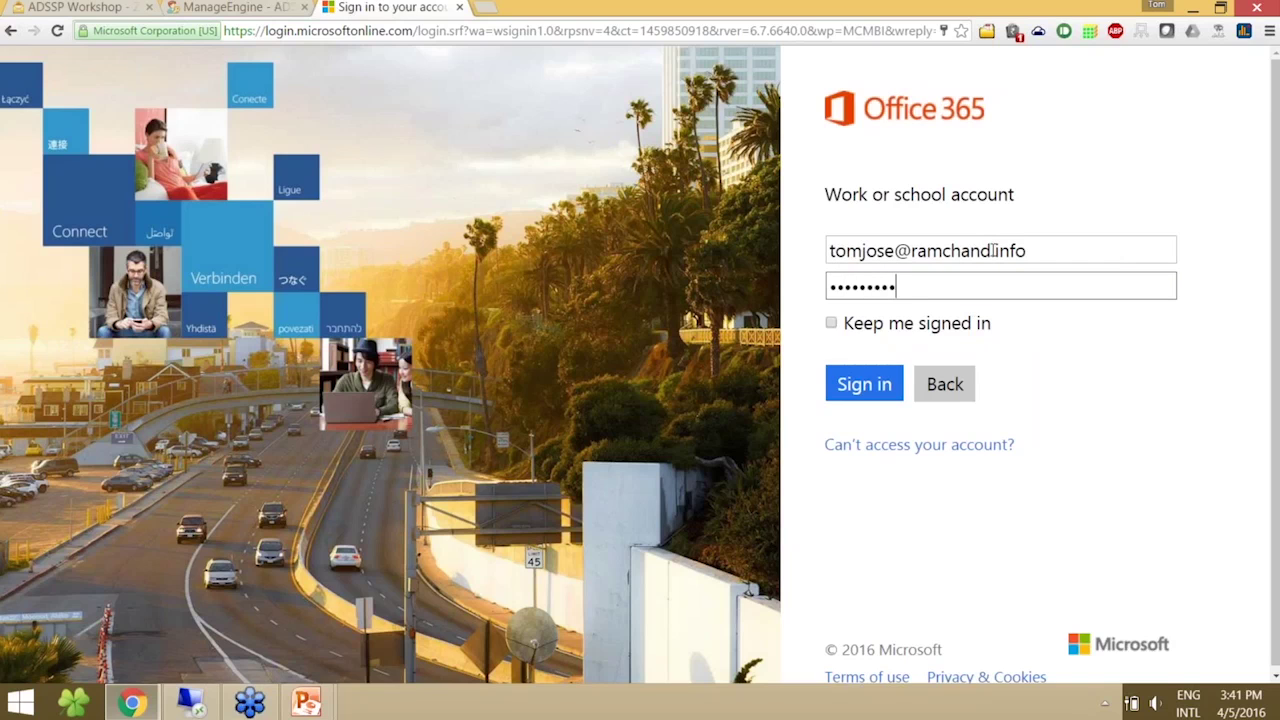
pyautogui.click(877, 398)
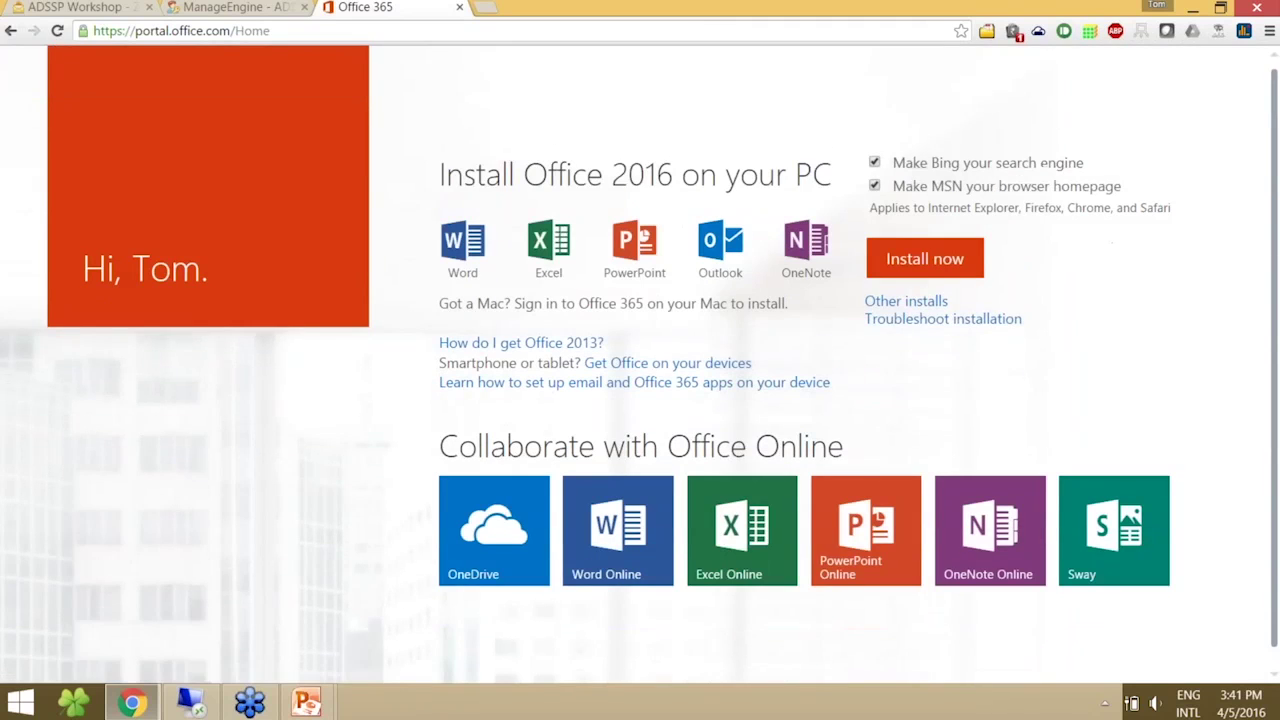
pyautogui.click(1196, 72)
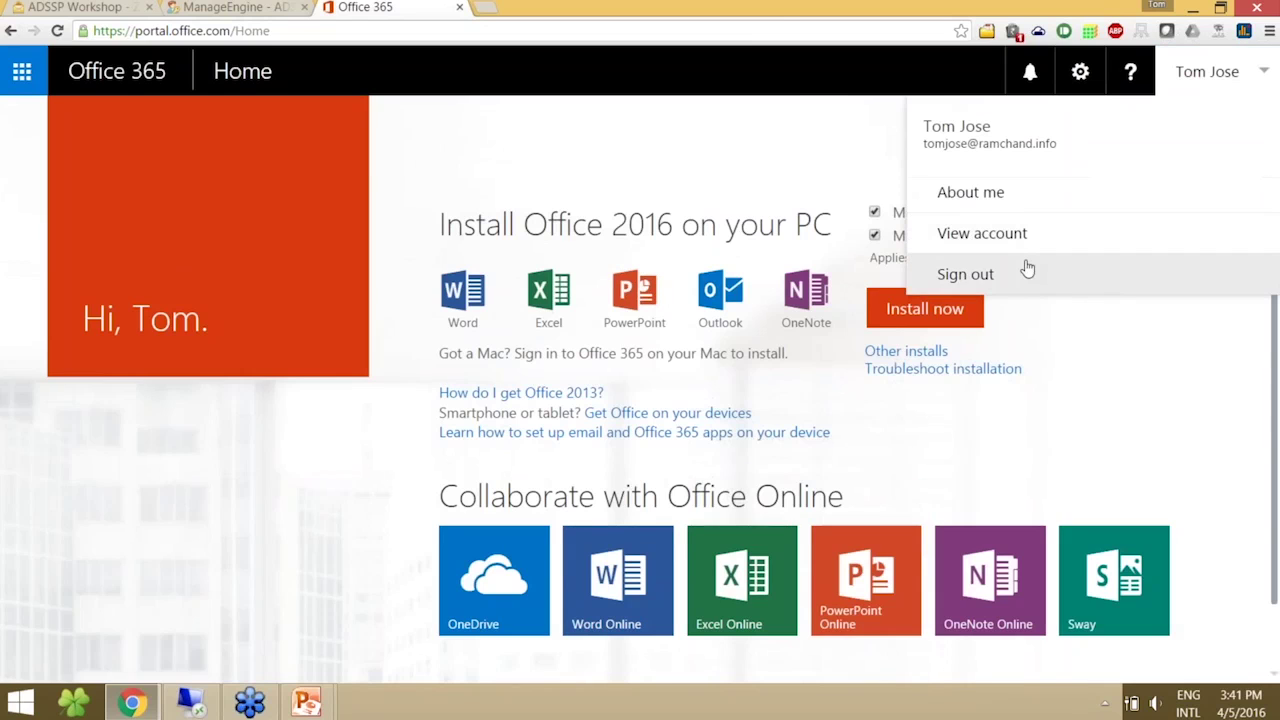
pyautogui.click(1027, 269)
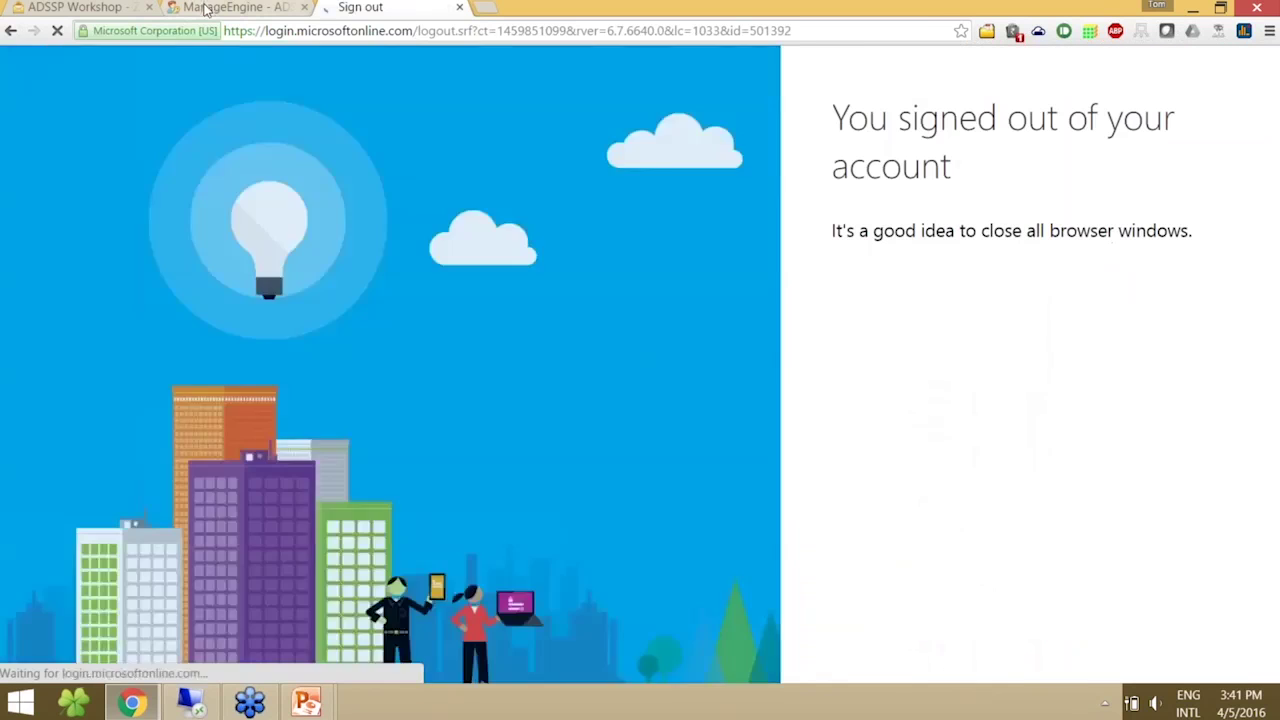
pyautogui.click(205, 9)
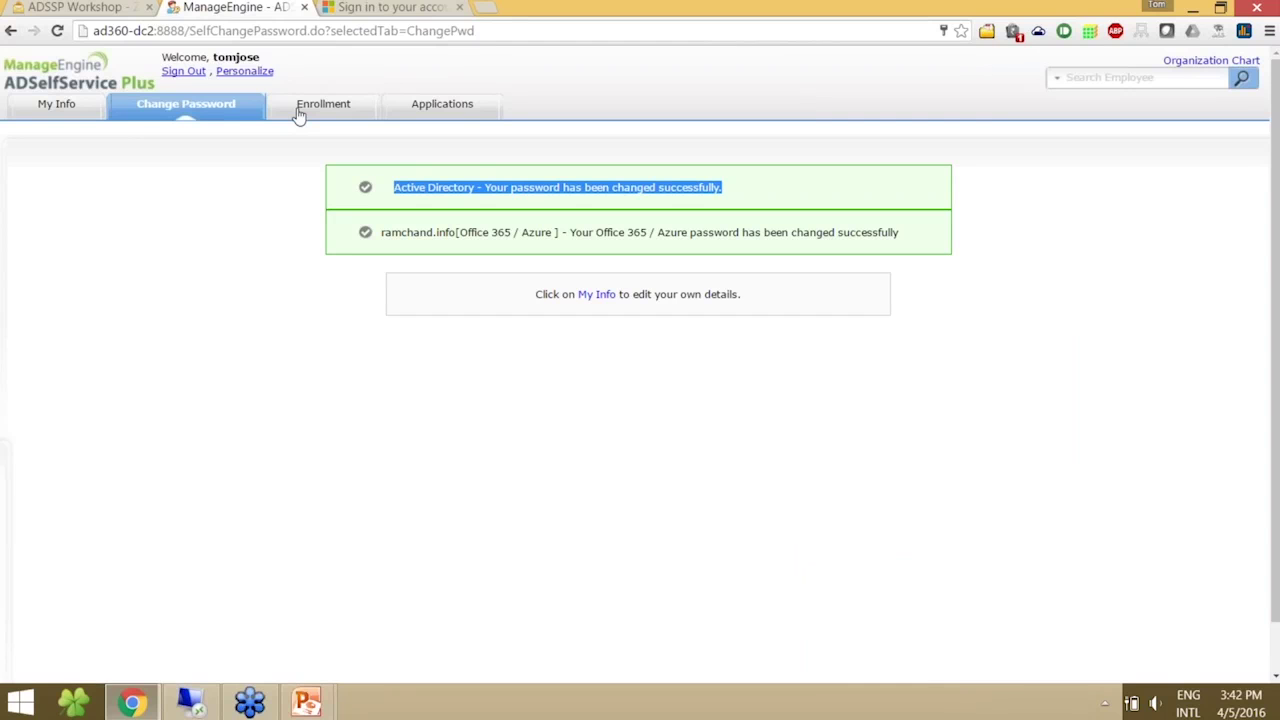
# - Sign out of the user portal, dismiss the advertising popup, and log in as admin to Configuration
pyautogui.click(184, 72)
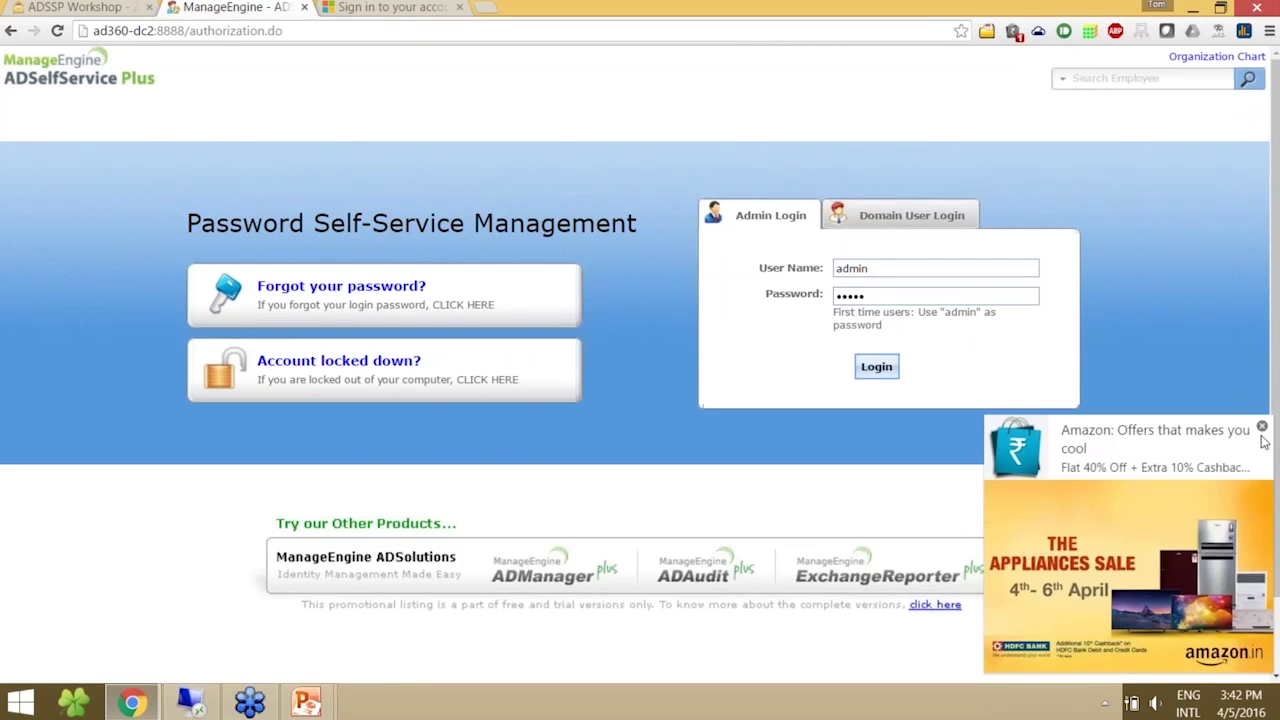
pyautogui.click(1261, 427)
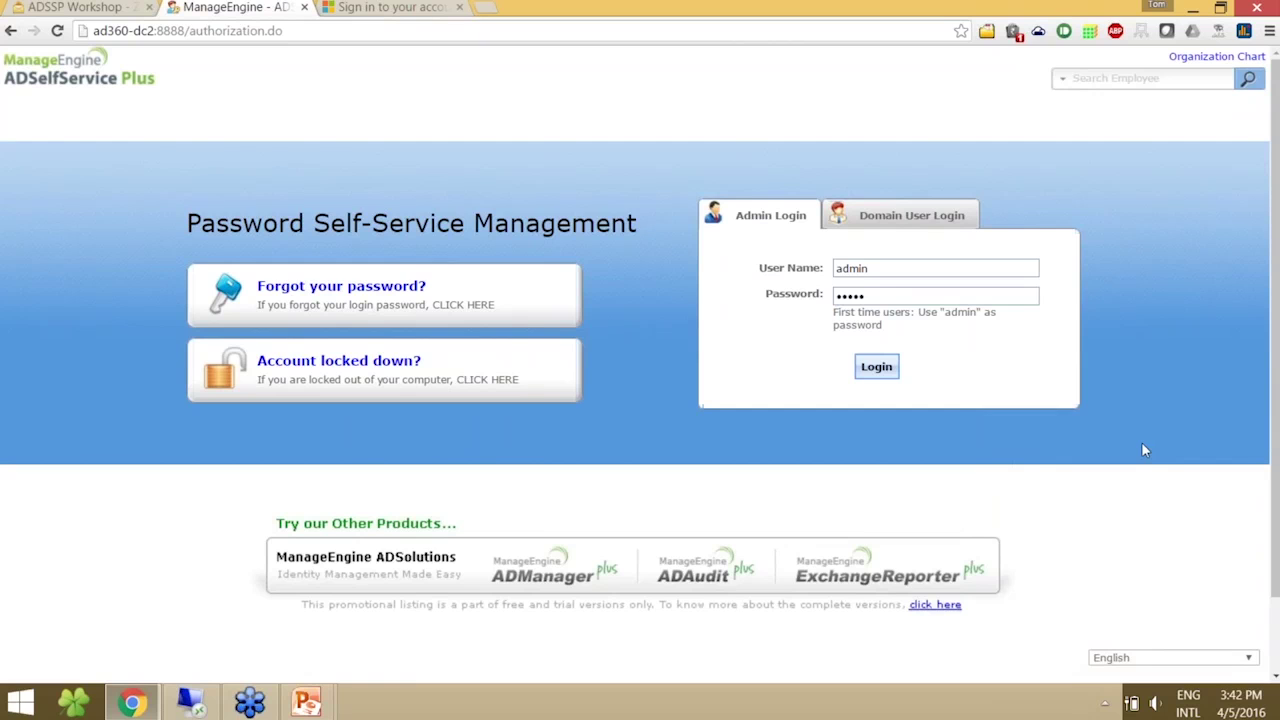
pyautogui.press('Return')
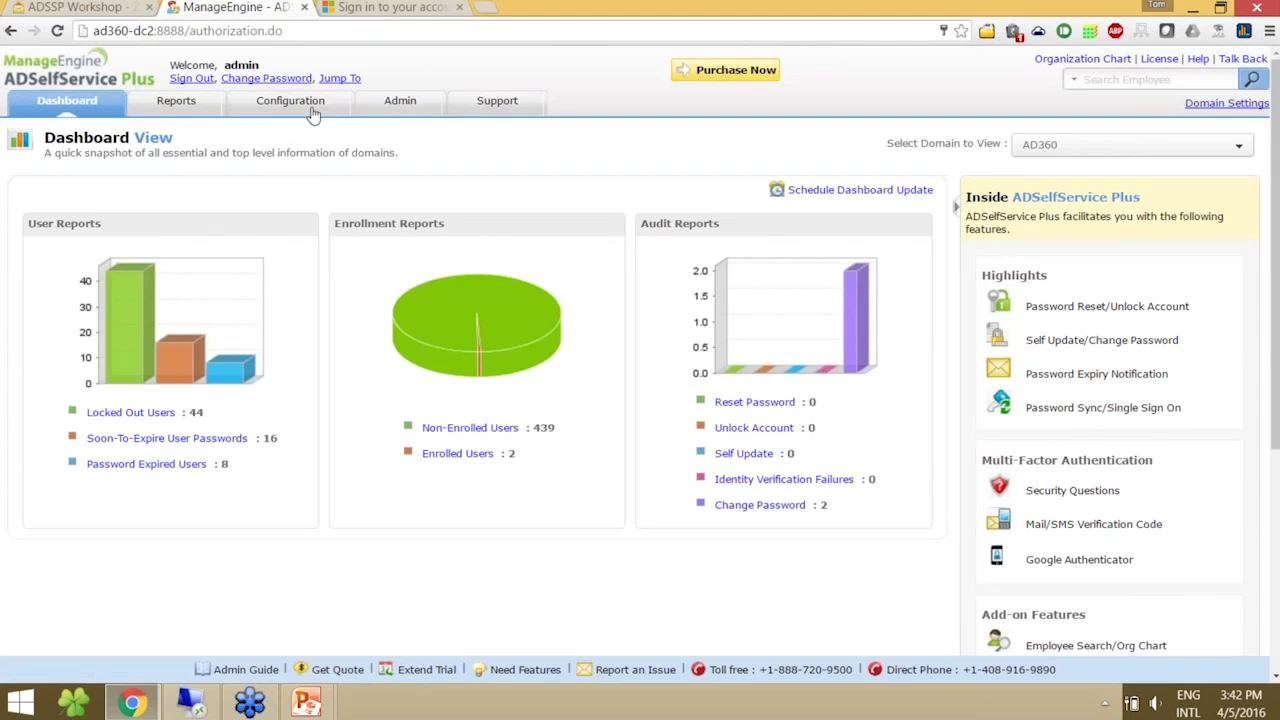
pyautogui.click(311, 112)
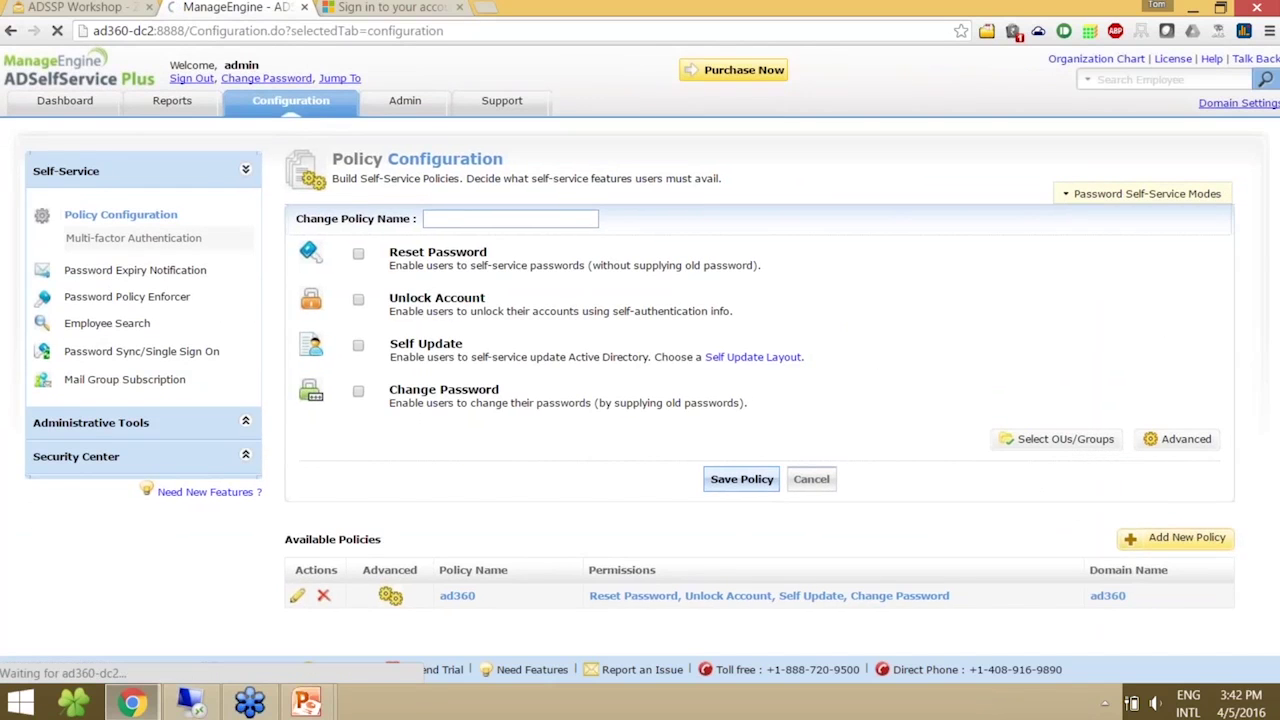
# - Allow users to deselect Active Directory in policy ad360's Password Sync options, save, and sign out
pyautogui.click(1176, 443)
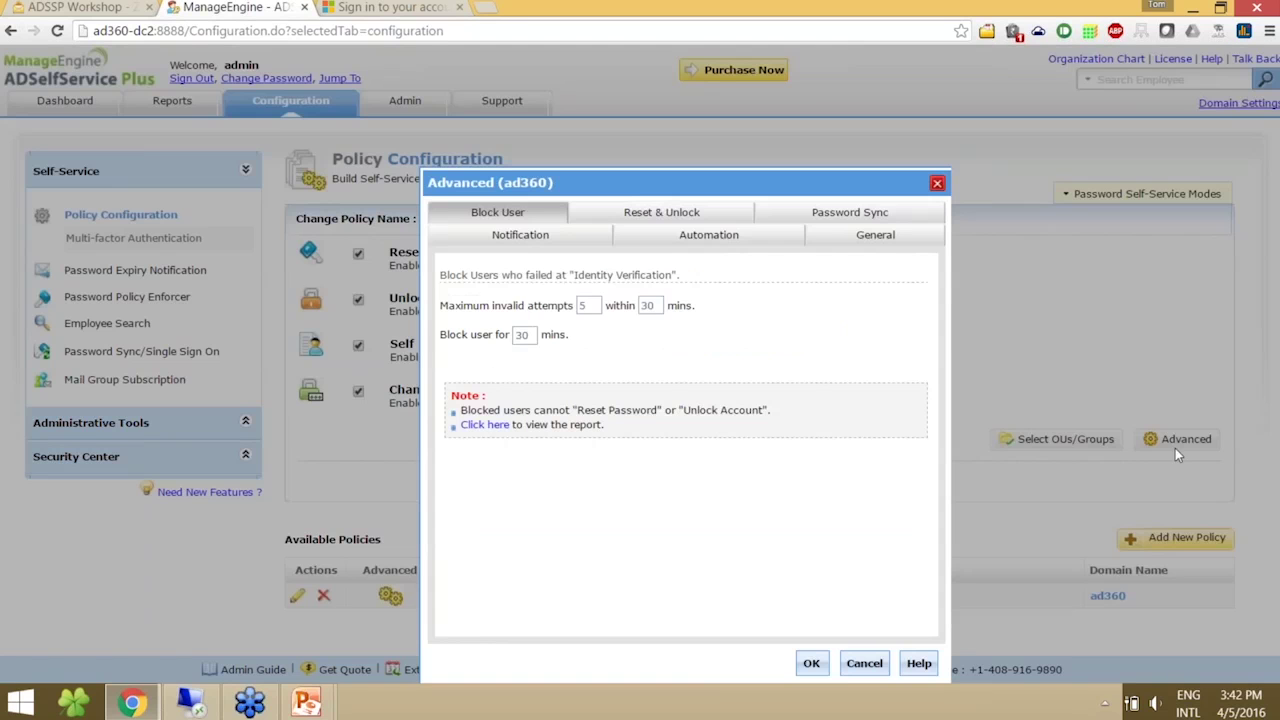
pyautogui.click(833, 216)
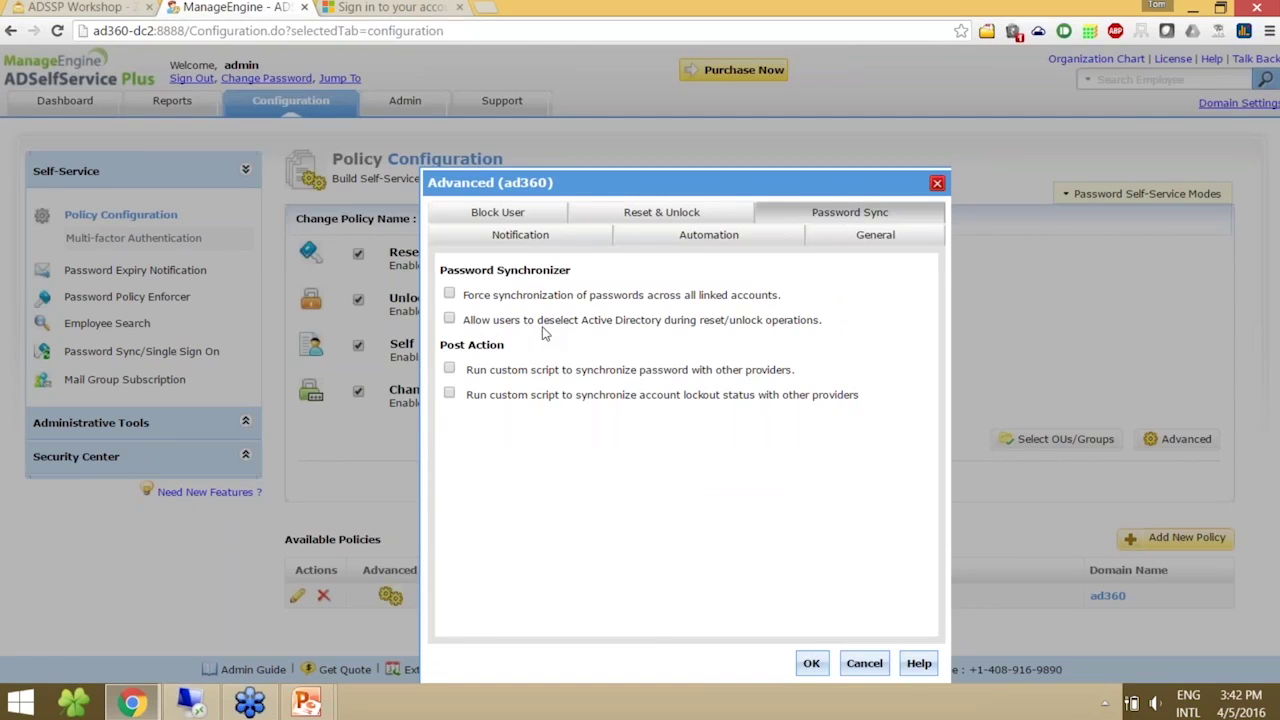
pyautogui.click(450, 320)
pyautogui.click(811, 663)
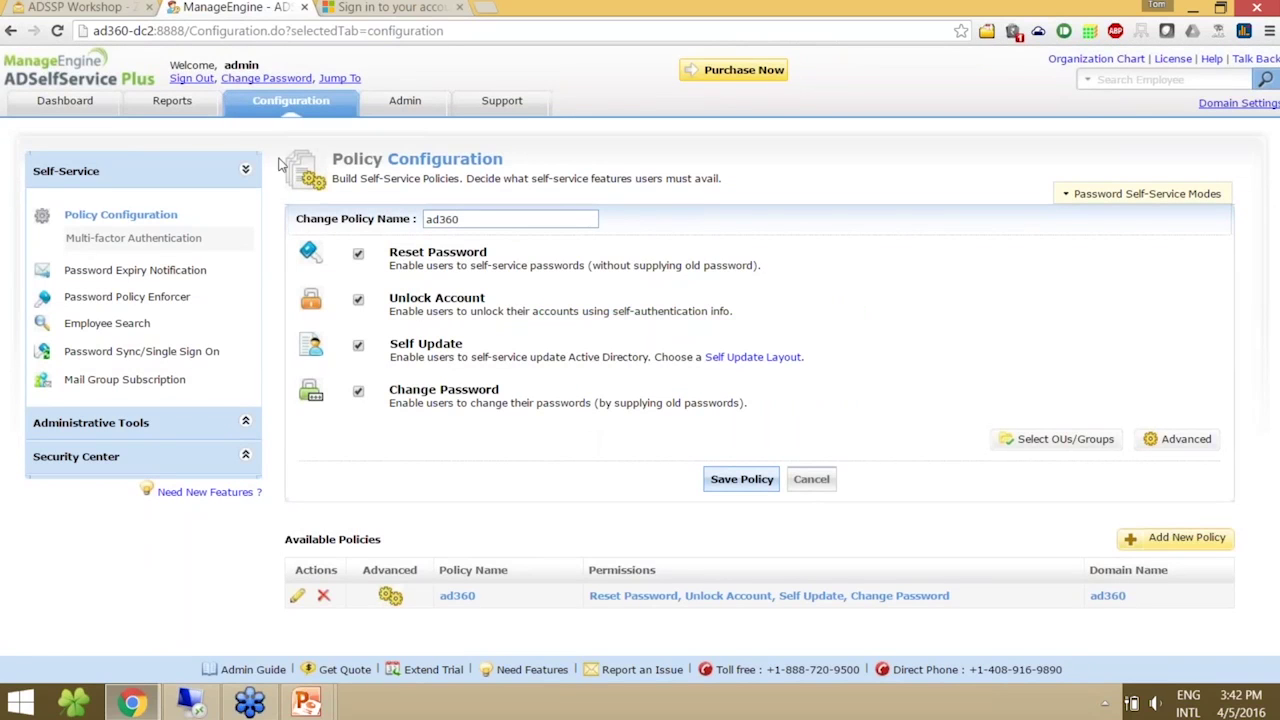
pyautogui.click(209, 83)
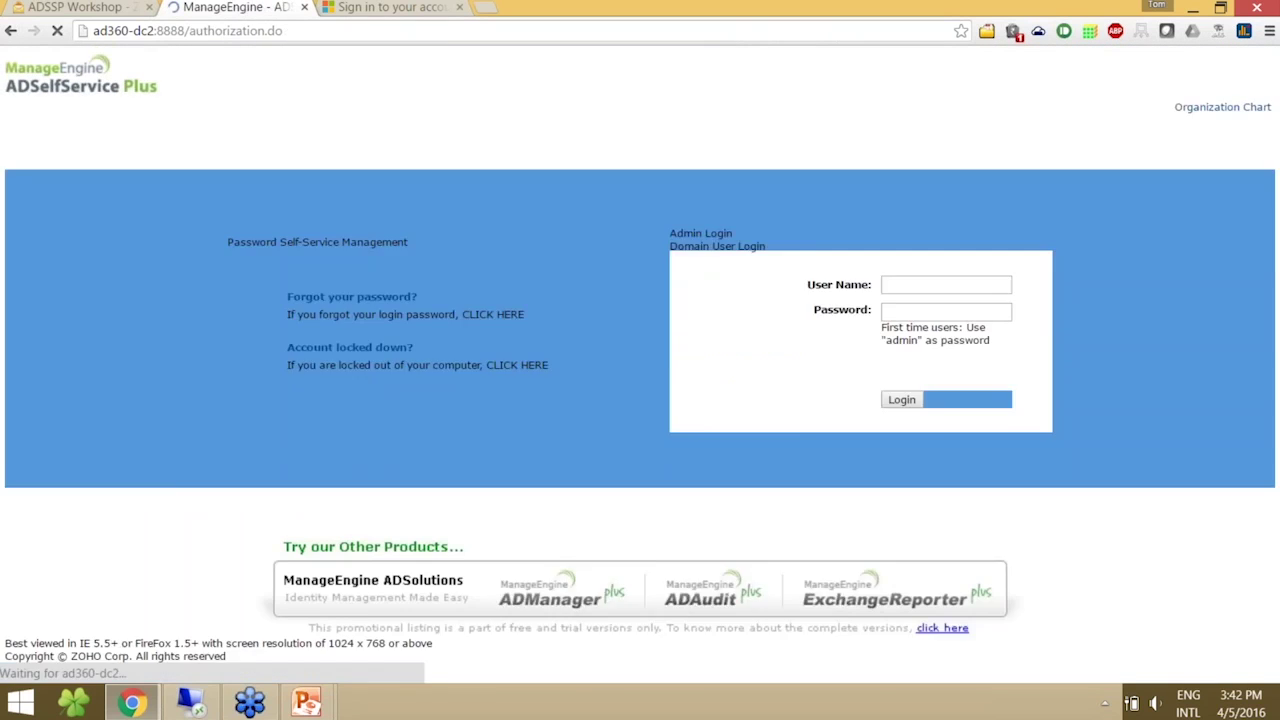
# - Start a forgotten-password reset for the domain user, answering both security questions and the captcha
pyautogui.click(380, 300)
pyautogui.click(613, 310)
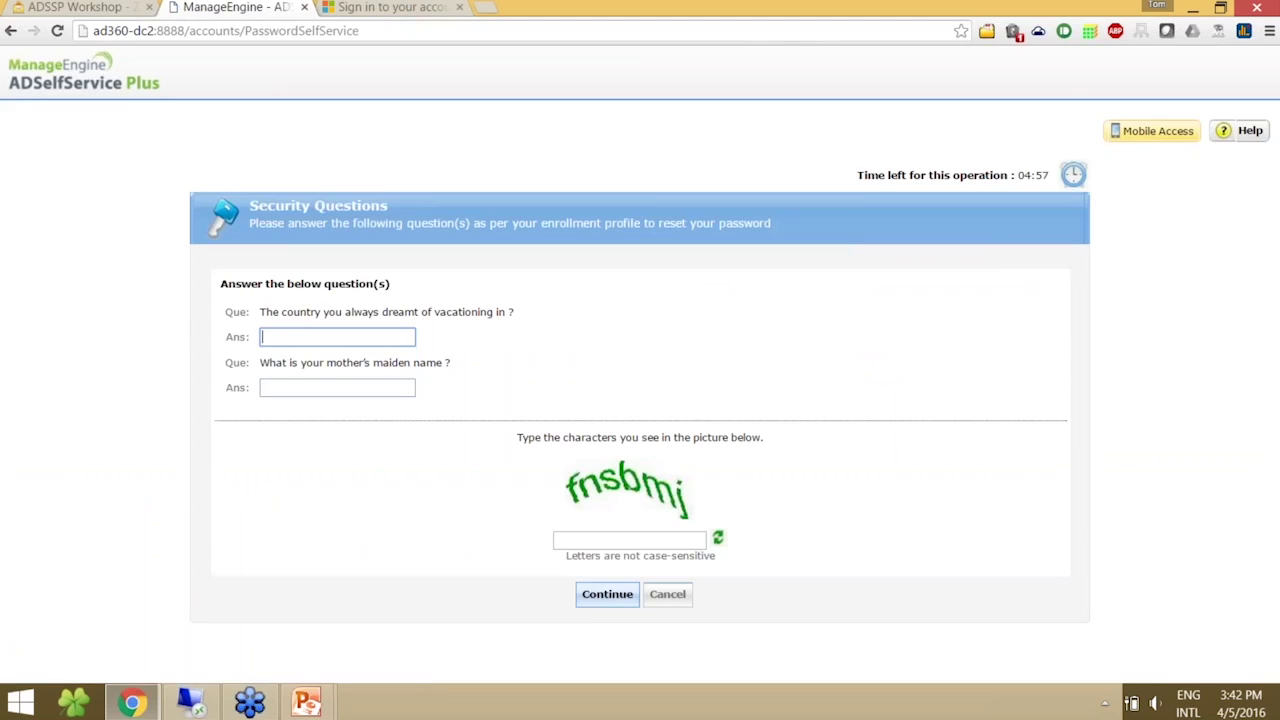
pyautogui.write('•••••')
pyautogui.press('Tab')
pyautogui.write('••••••')
pyautogui.press('Tab')
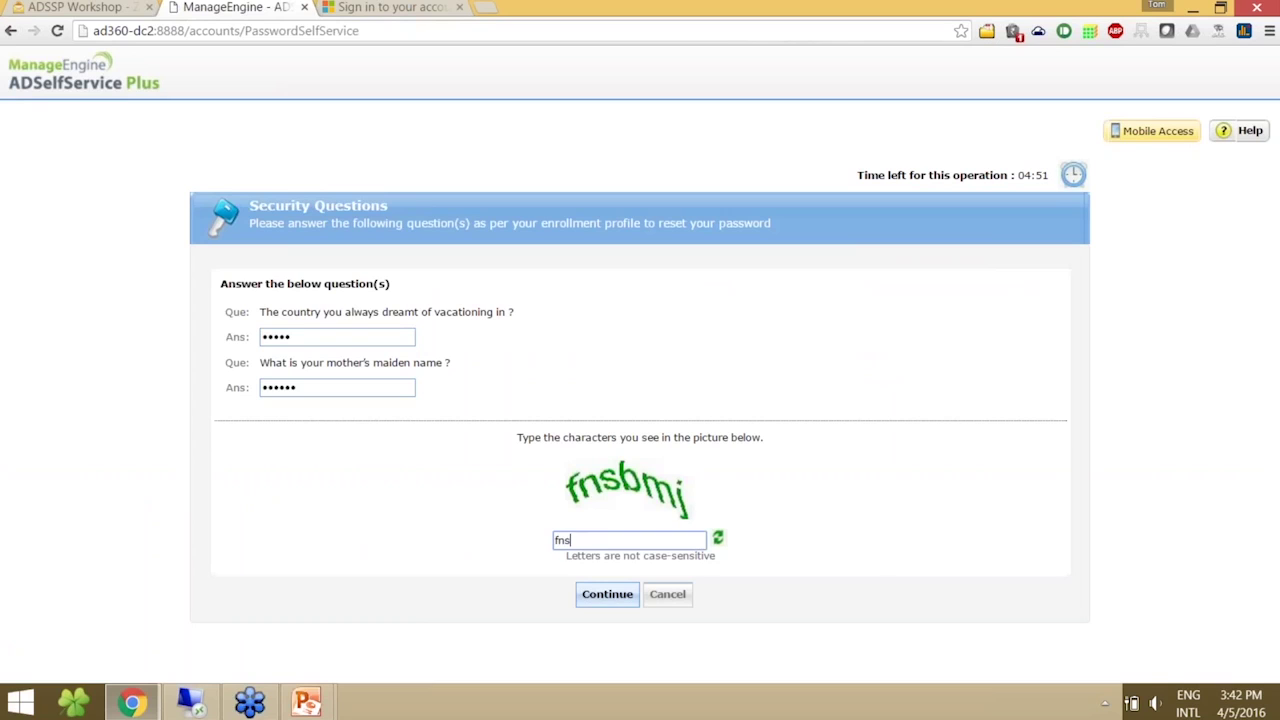
pyautogui.click(606, 600)
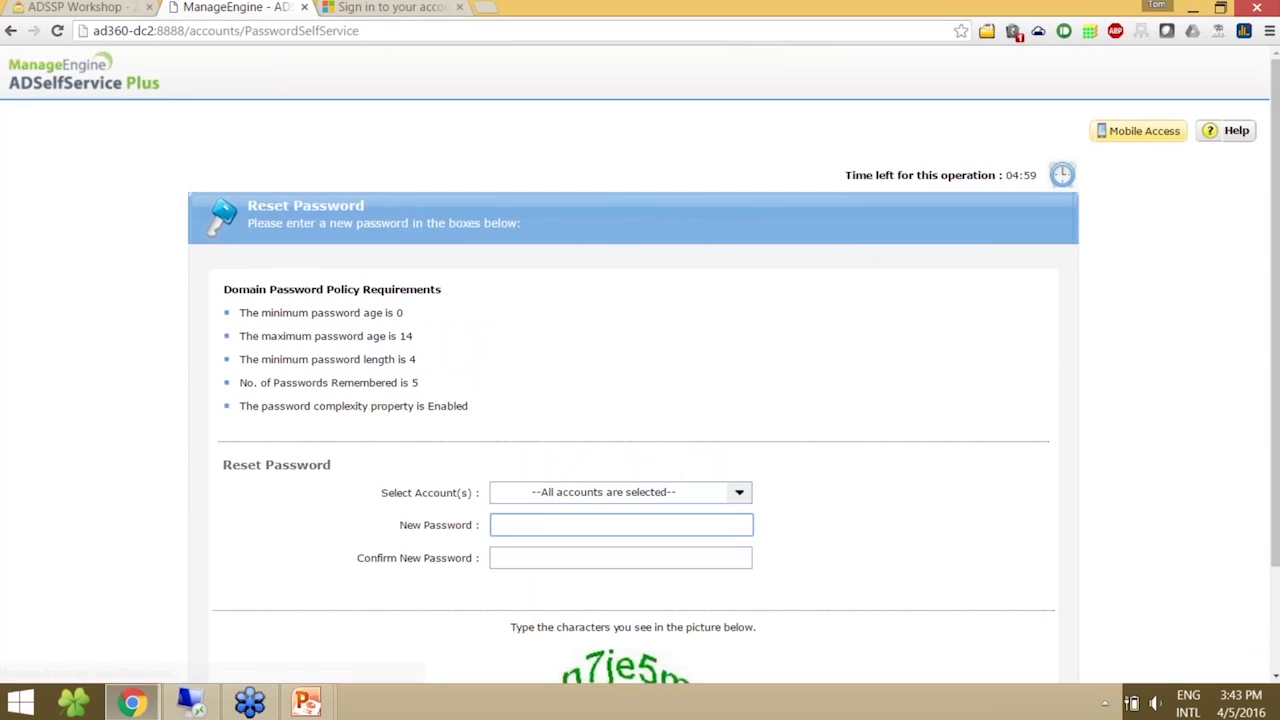
# - Untick the Active Directory account so only Office 365 / Azure is reset
pyautogui.click(659, 493)
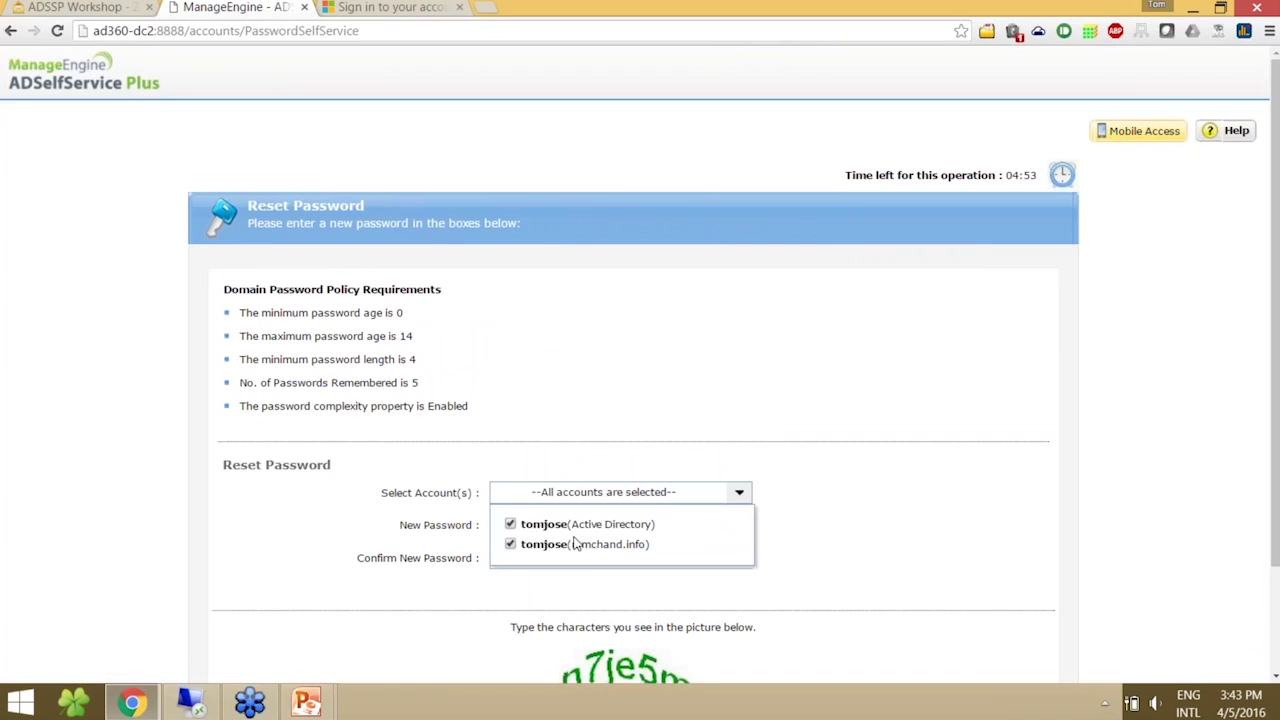
pyautogui.click(510, 524)
pyautogui.click(597, 496)
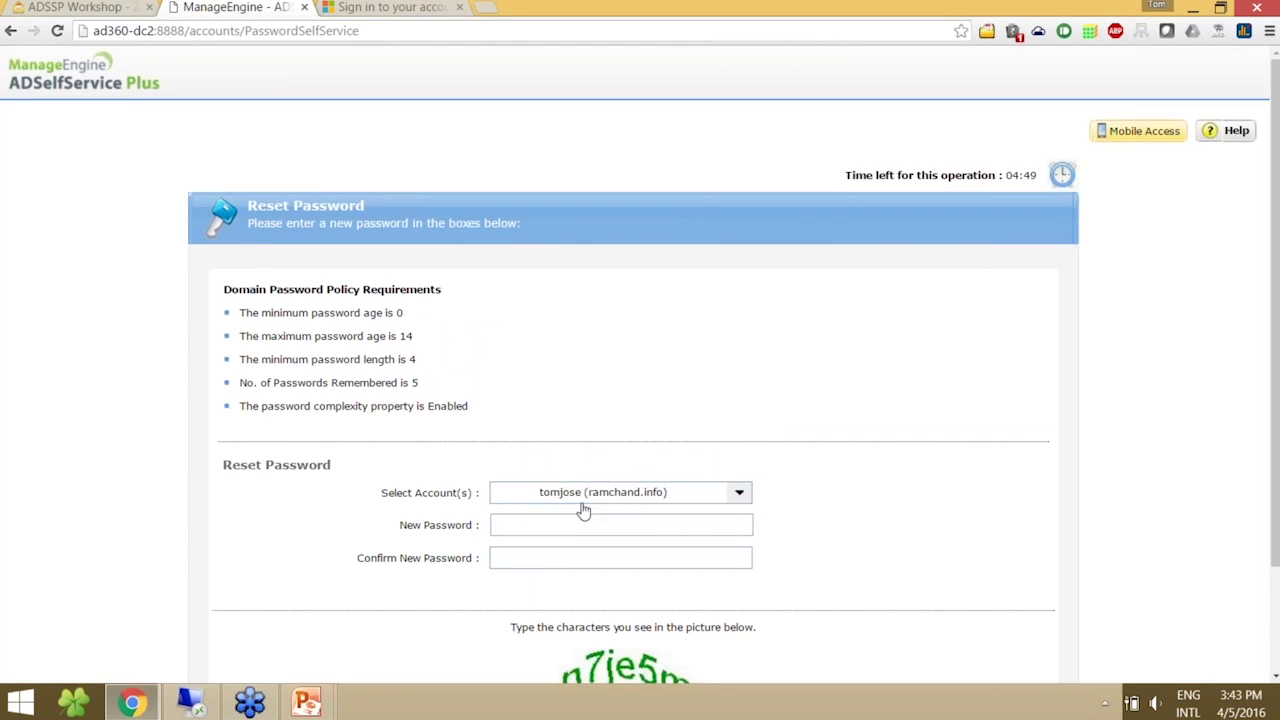
# - Enter and confirm the new password, fill in the captcha, and submit the reset
pyautogui.click(564, 529)
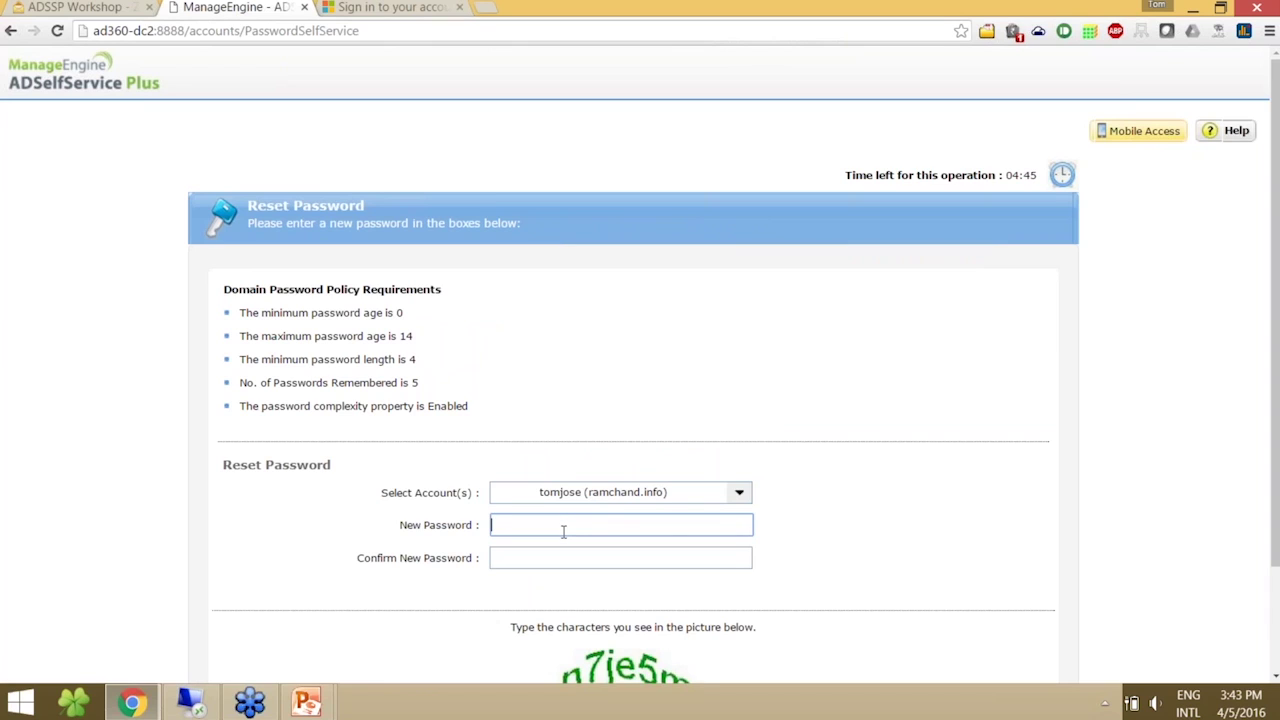
pyautogui.write('•••••••••')
pyautogui.press('Tab')
pyautogui.write('••••••••')
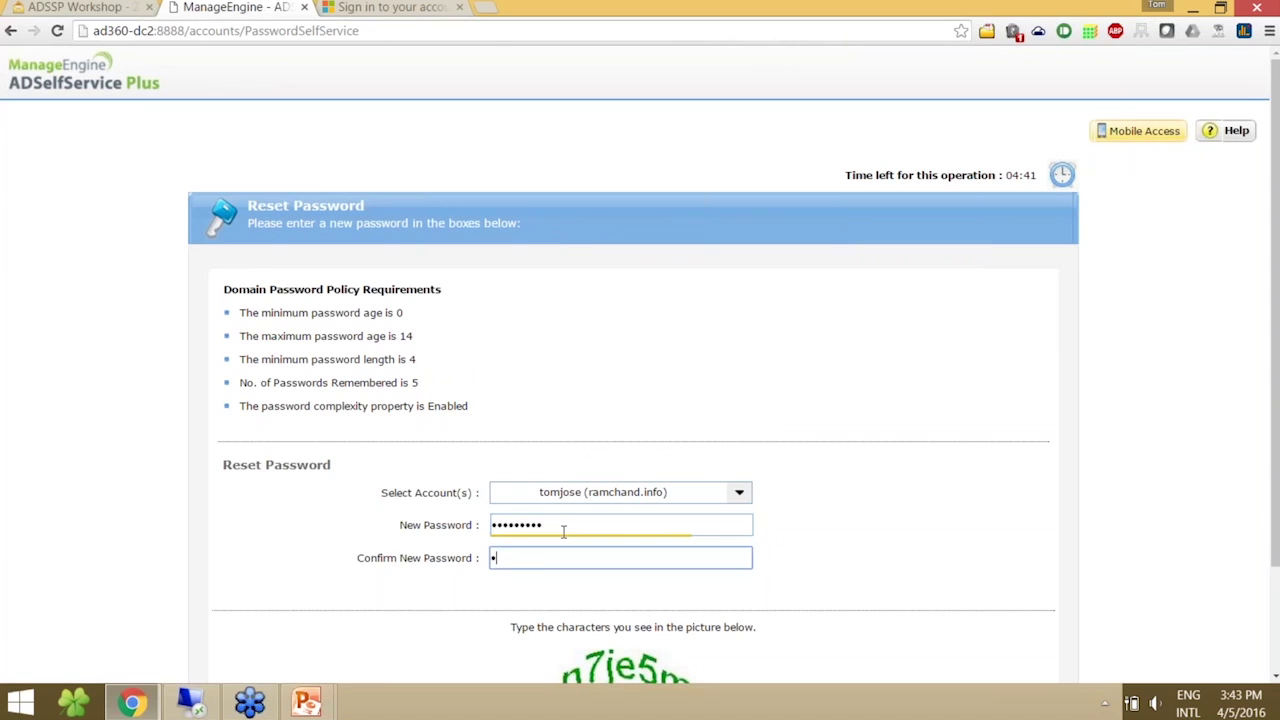
pyautogui.write('•')
pyautogui.scroll(-1, 1276, 515)
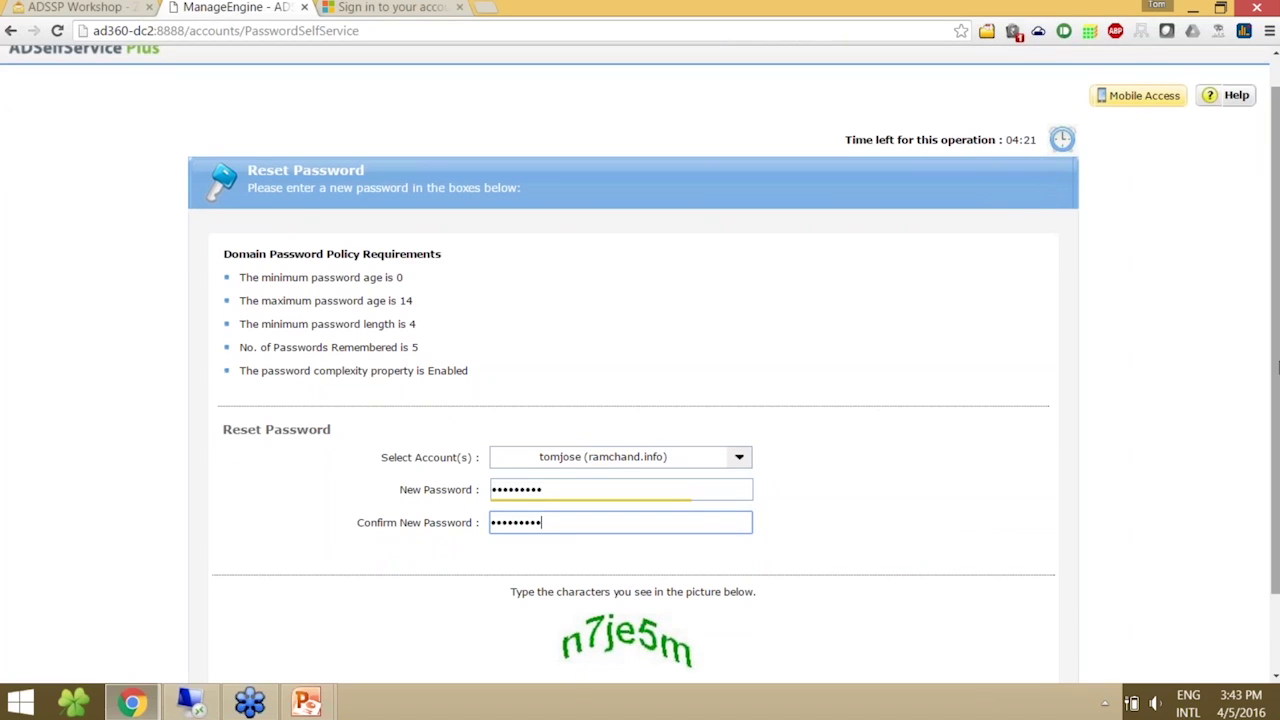
pyautogui.scroll(-2, 575, 619)
pyautogui.click(575, 619)
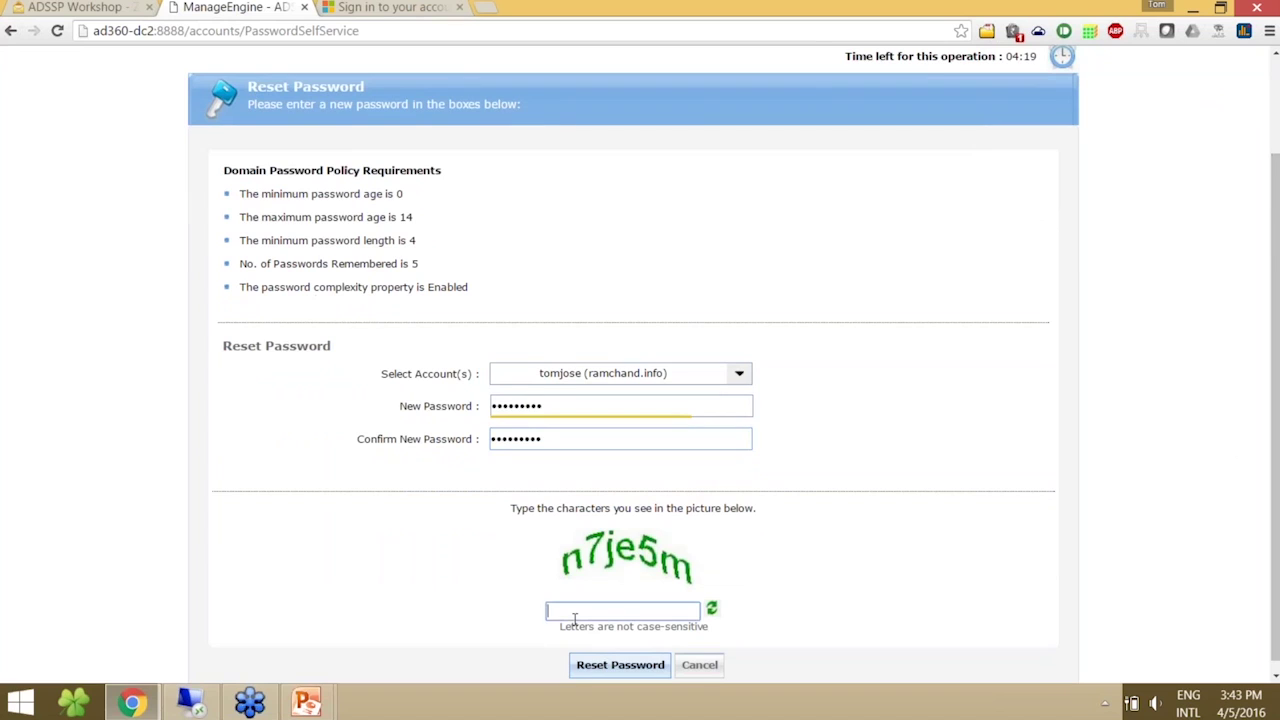
pyautogui.write('n7je5m')
pyautogui.click(650, 670)
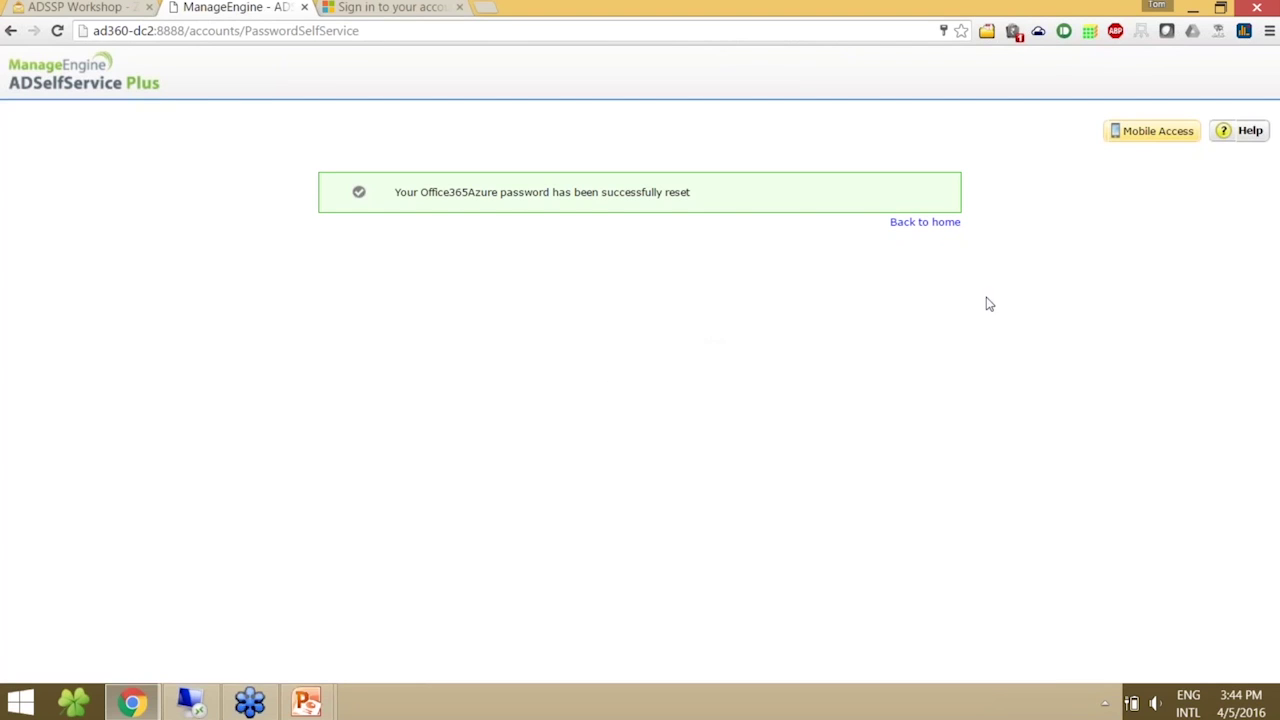
# - Sign in to Office 365 with the user's work account using the newly reset password
pyautogui.click(925, 222)
pyautogui.click(390, 7)
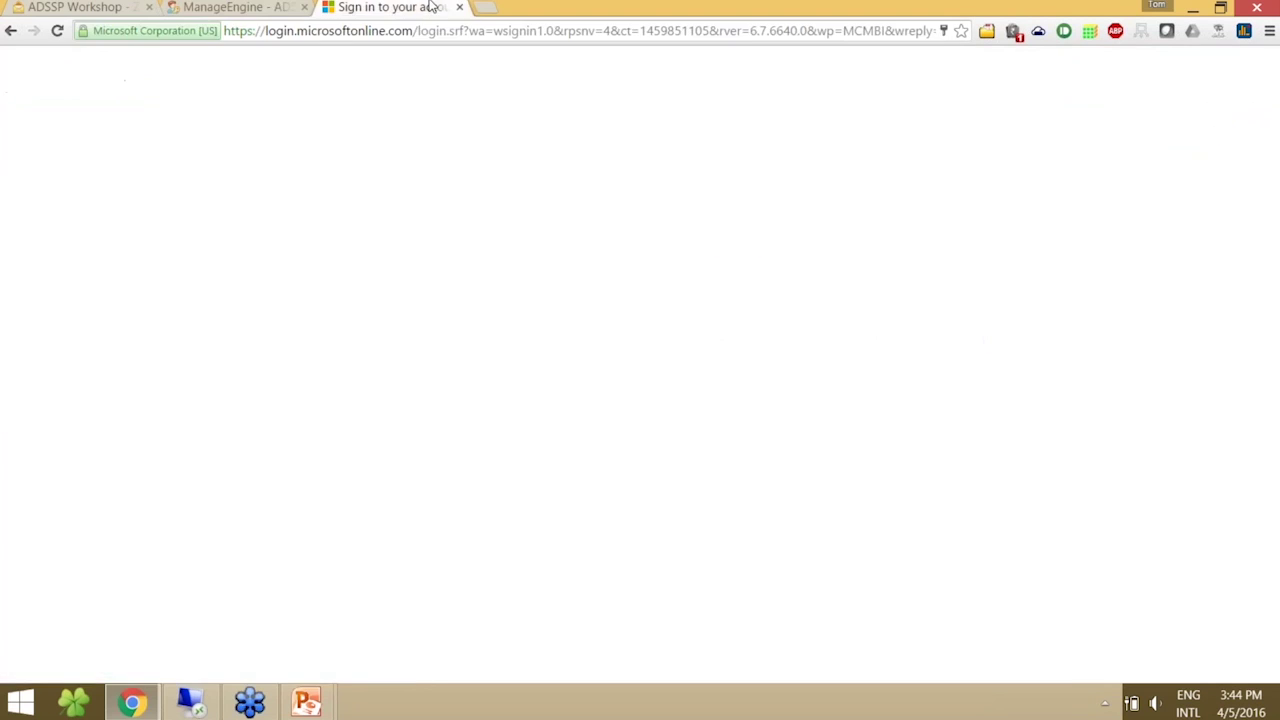
pyautogui.click(1097, 270)
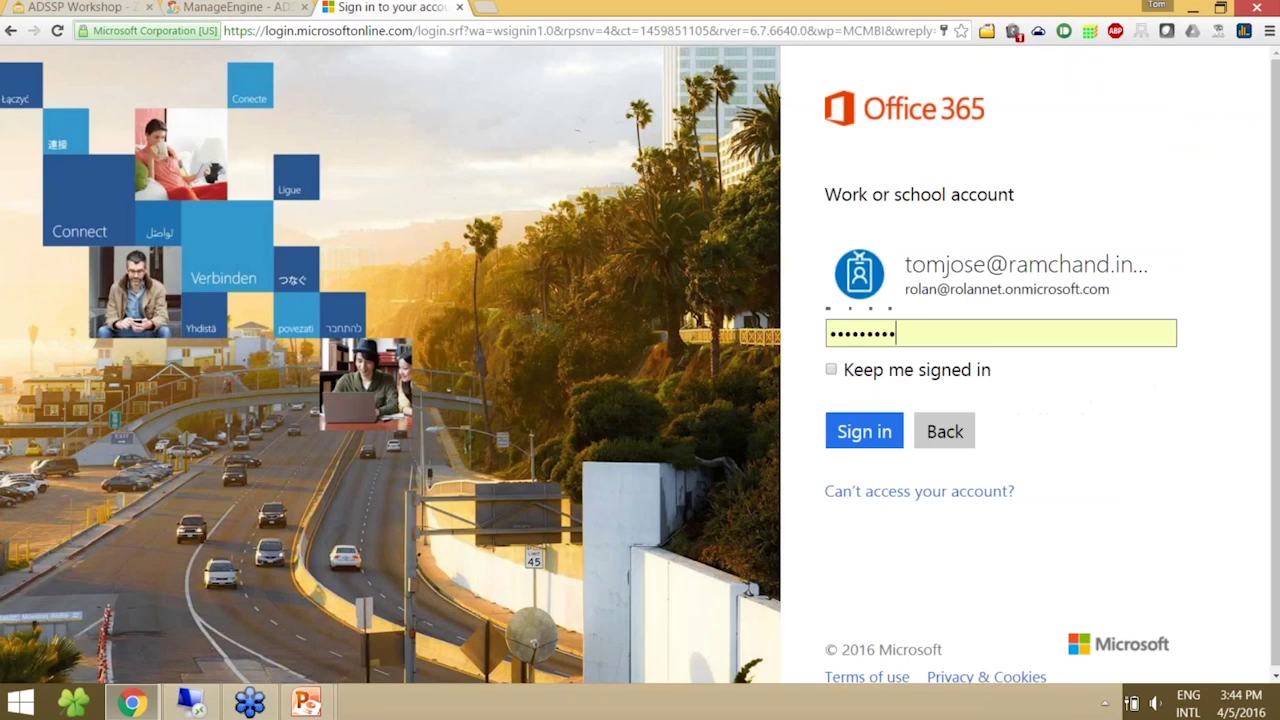
pyautogui.hotkey('ctrl', 'a')
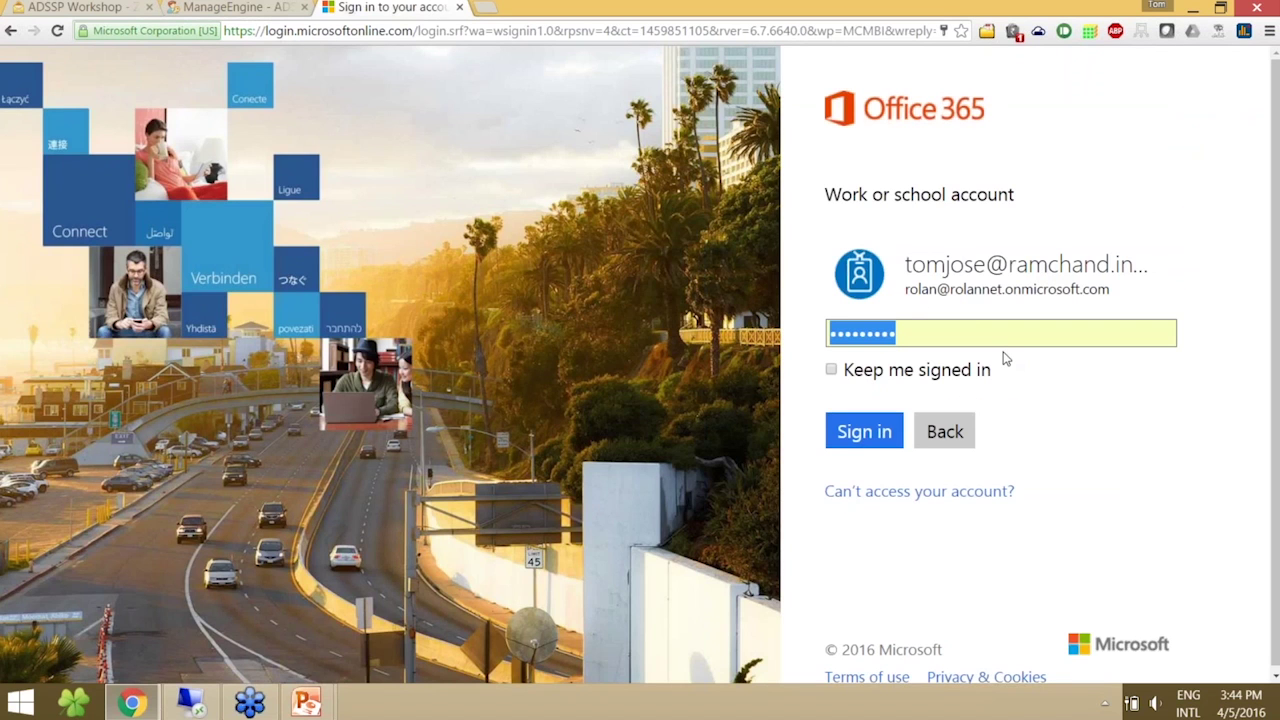
pyautogui.write('•••••••••')
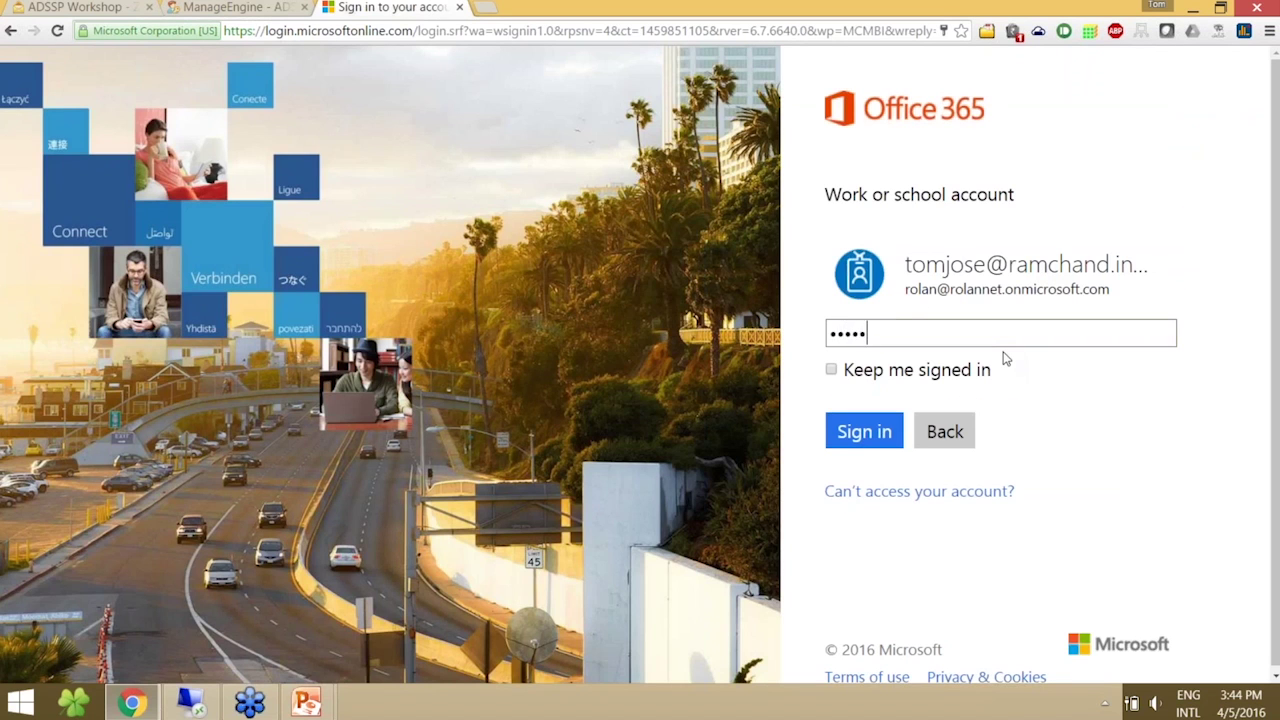
pyautogui.click(866, 432)
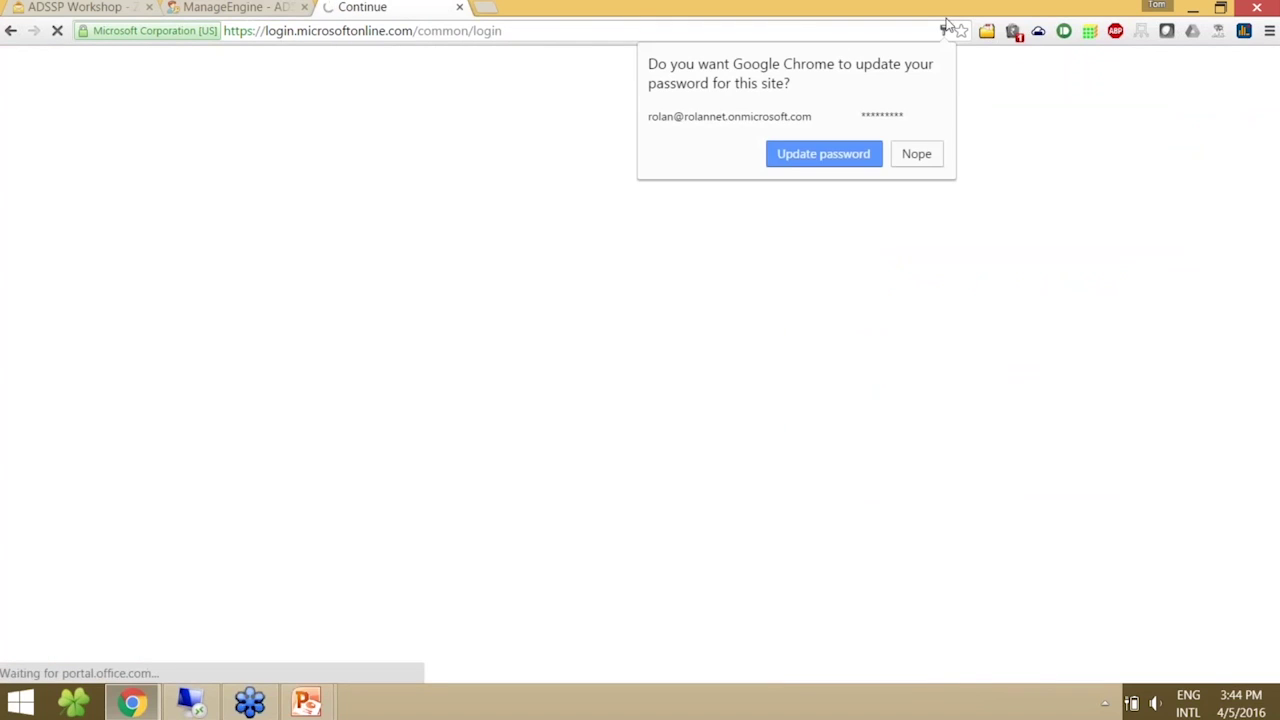
# - Decline saving the browser password, sign out of Office 365, and return to ADSelfService Plus
pyautogui.click(912, 155)
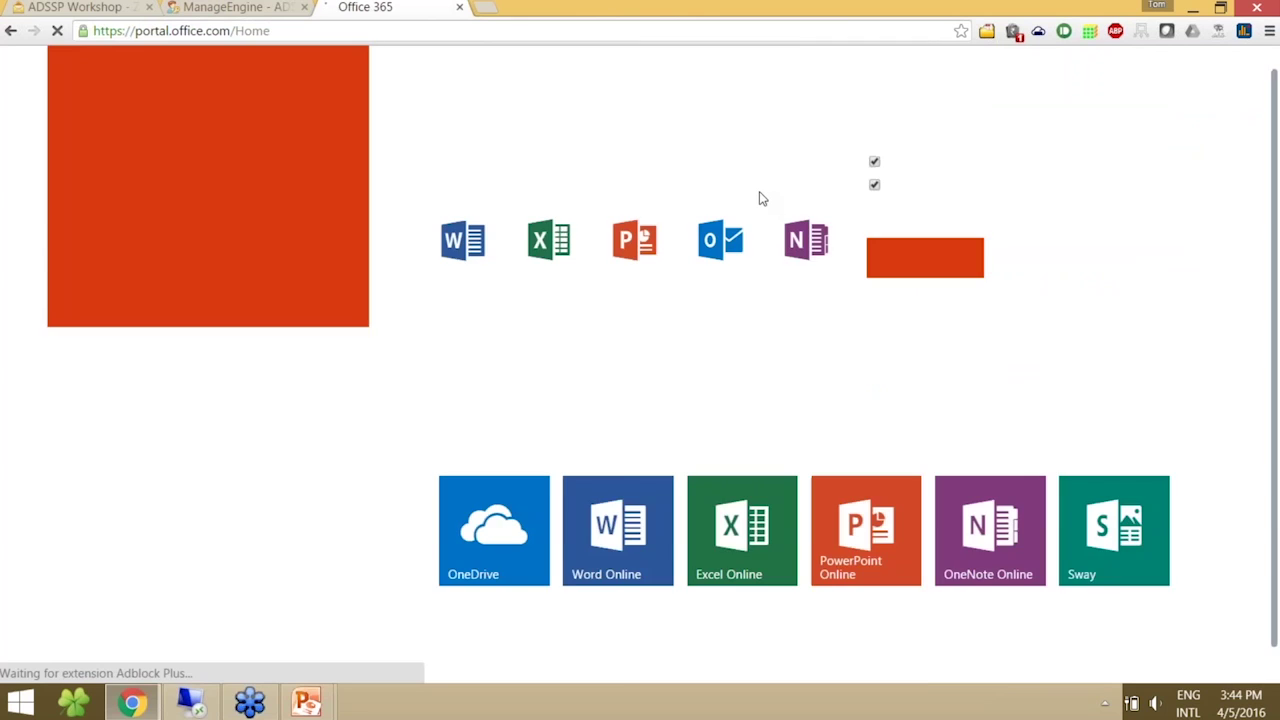
pyautogui.click(1207, 74)
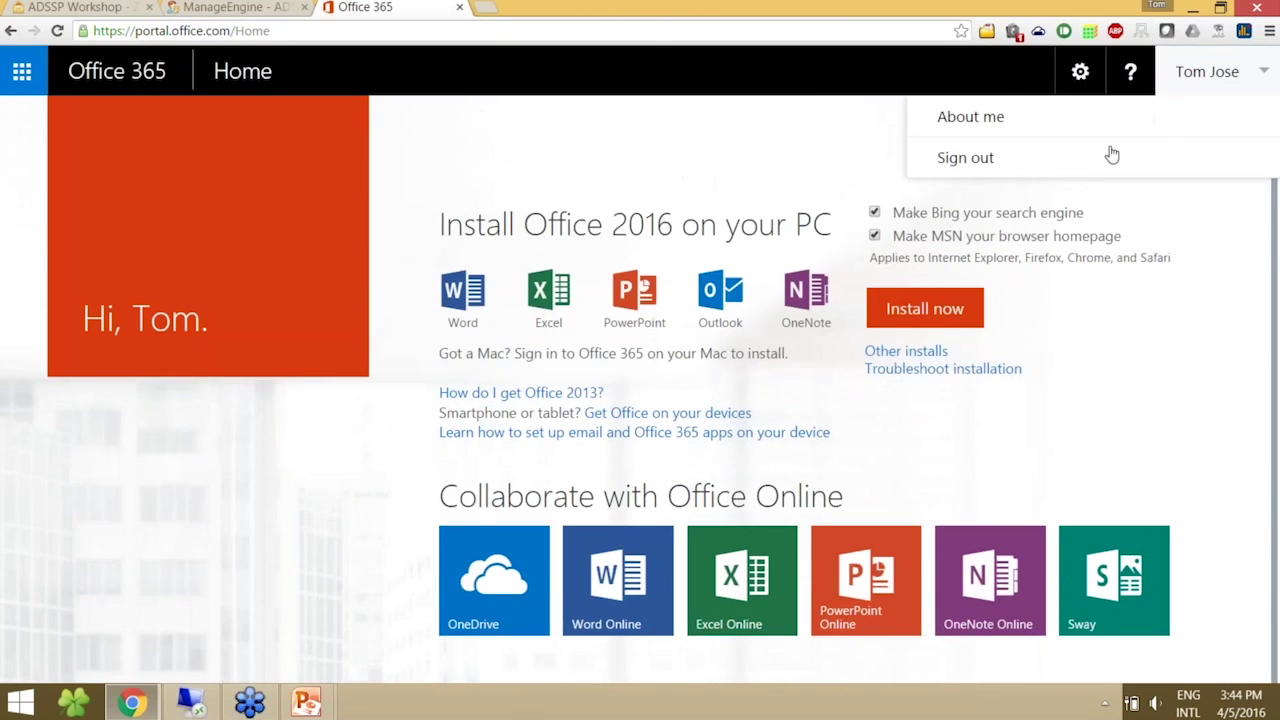
pyautogui.click(1049, 271)
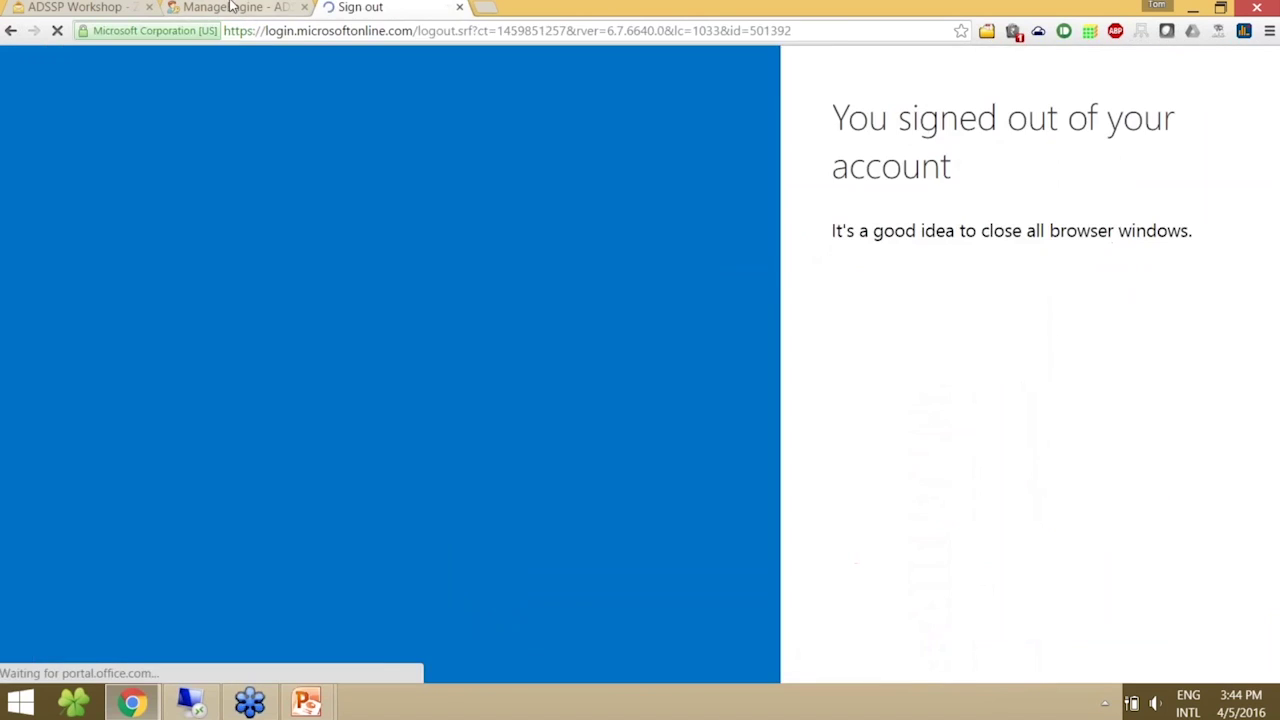
pyautogui.click(240, 7)
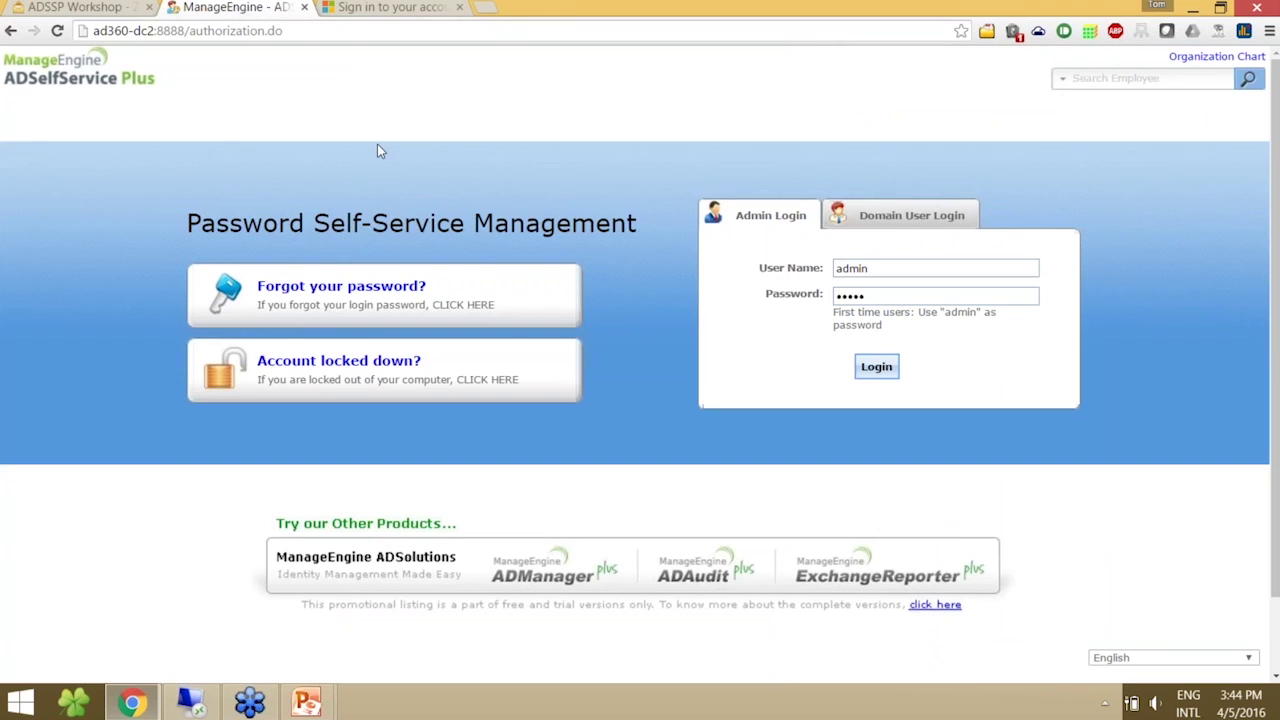
# - Log in as admin and enable 'Force synchronization of passwords' in ad360's Password Sync settings
pyautogui.click(862, 366)
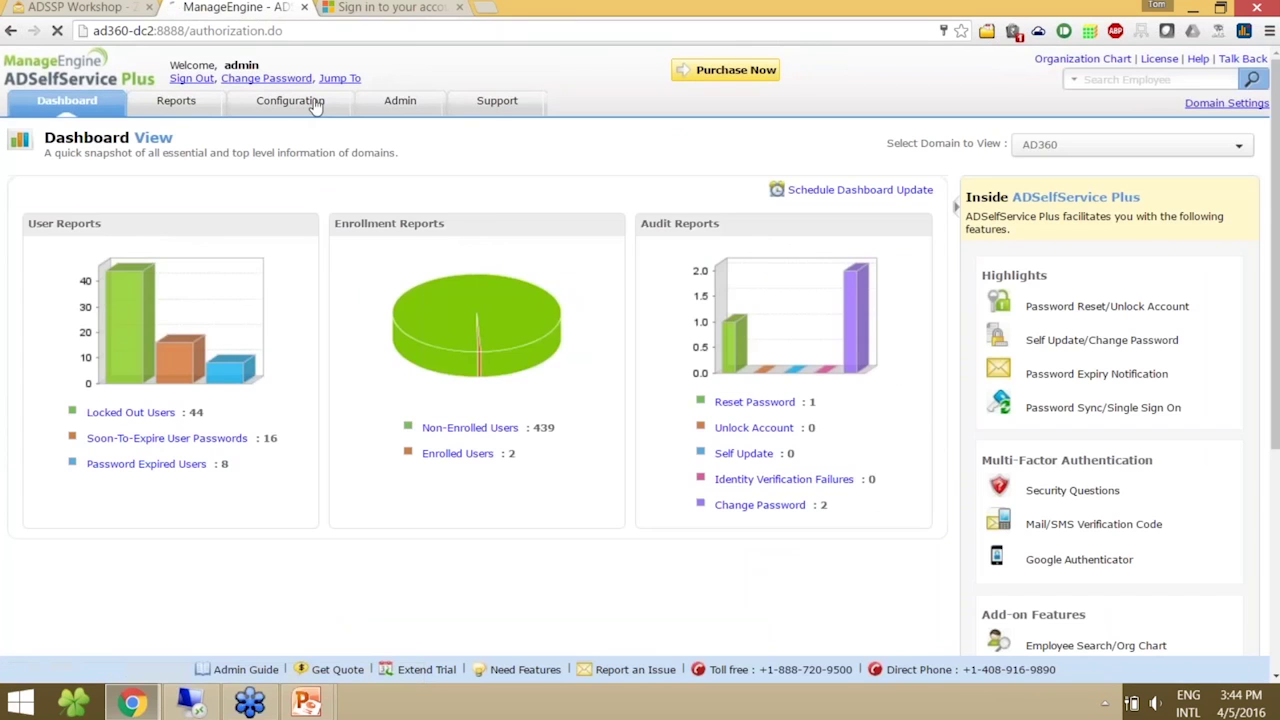
pyautogui.click(308, 100)
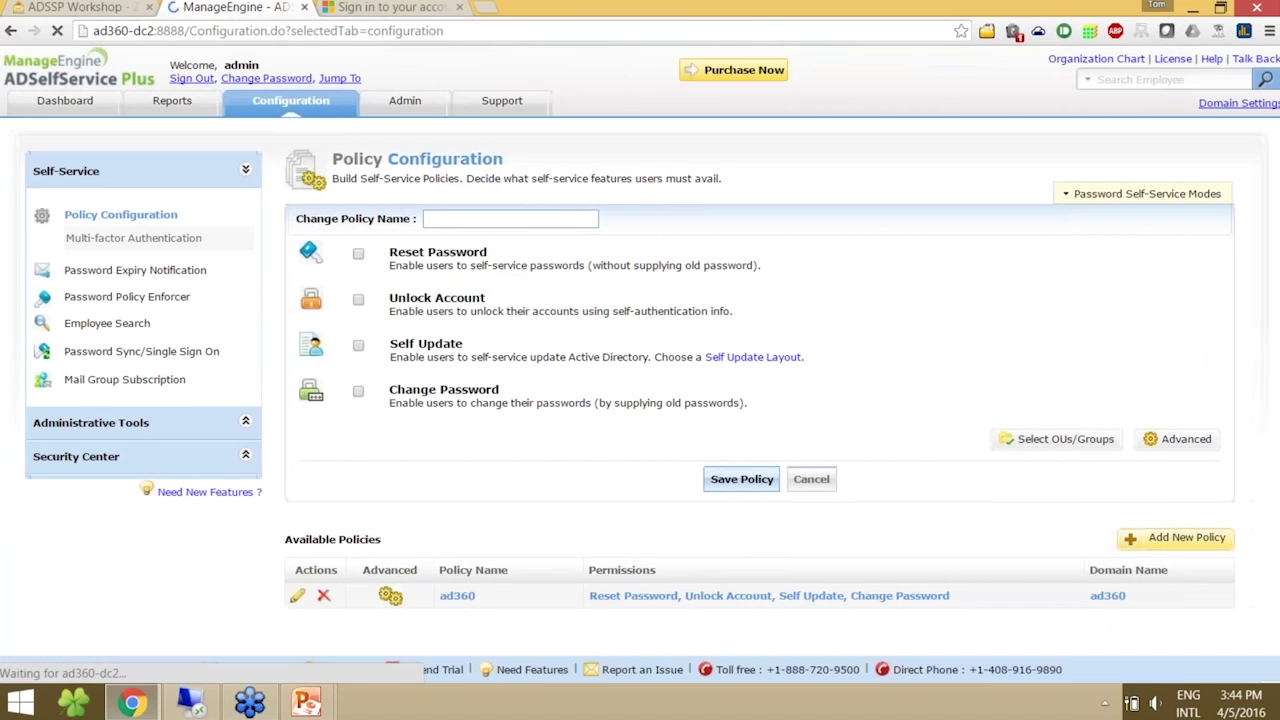
pyautogui.click(1180, 439)
pyautogui.click(848, 218)
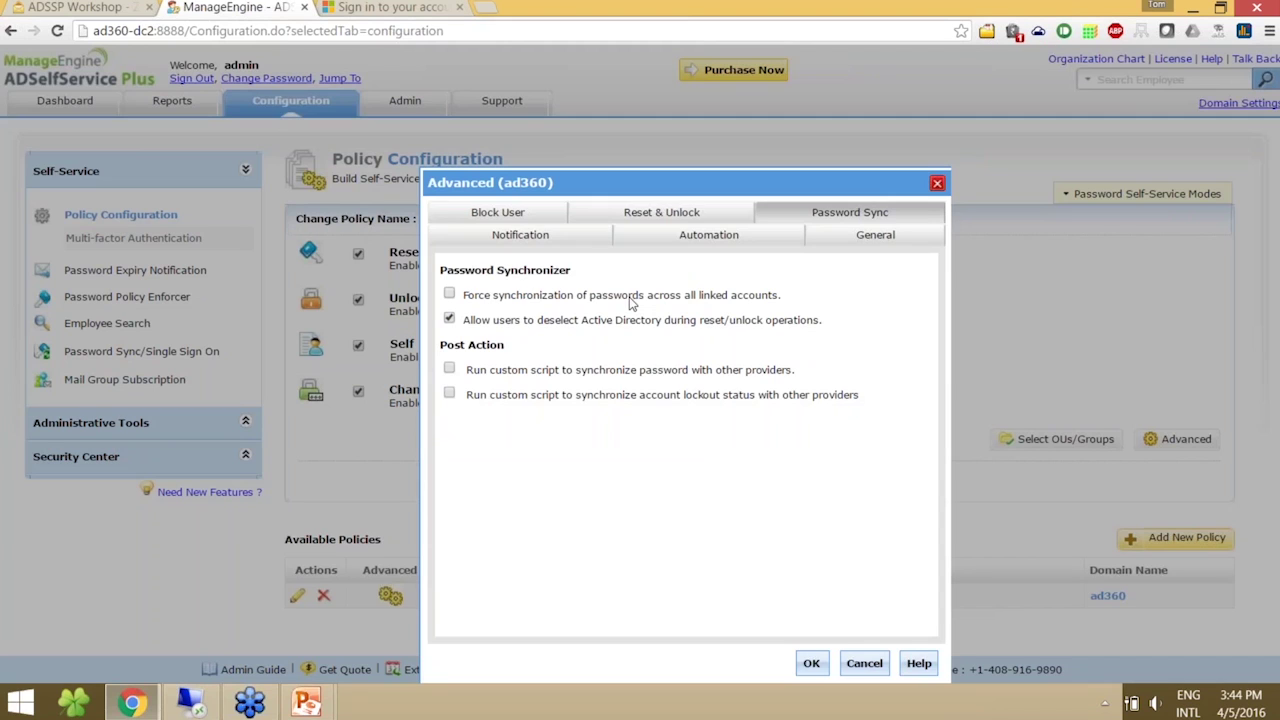
pyautogui.click(449, 293)
pyautogui.click(810, 665)
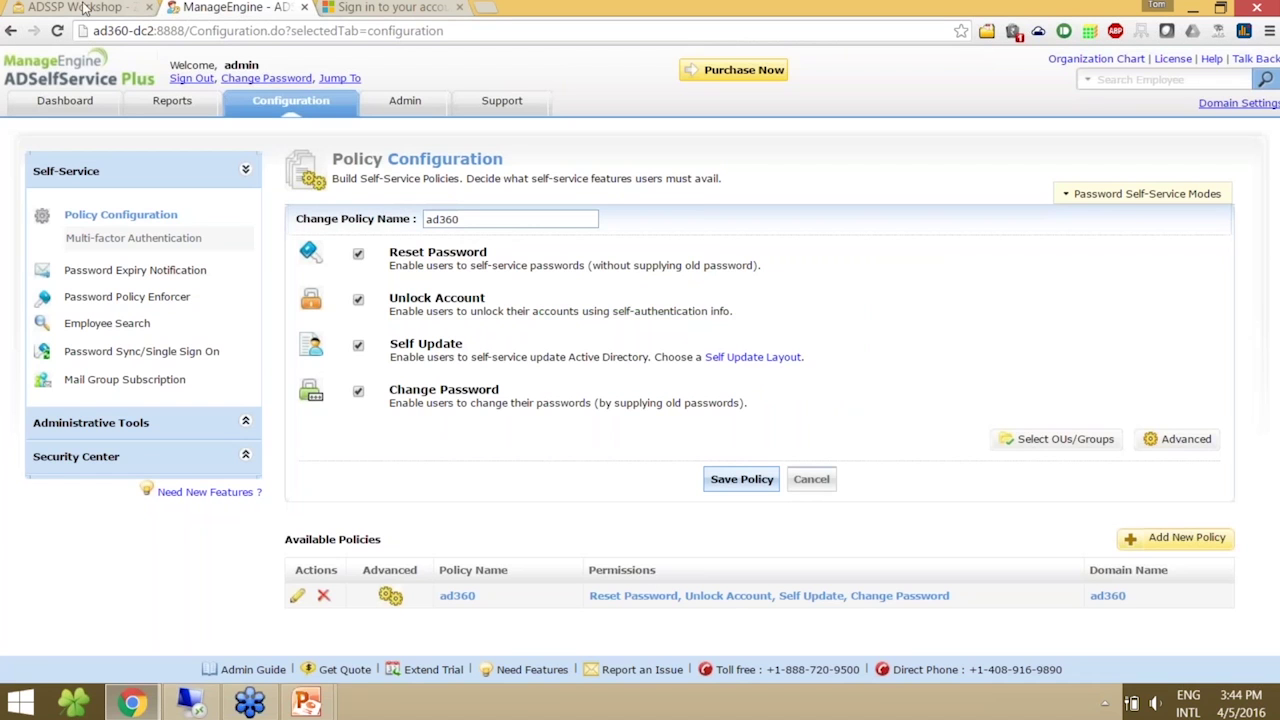
# - Sign out of the admin console and start a forgotten-password reset for the user's account
pyautogui.click(180, 78)
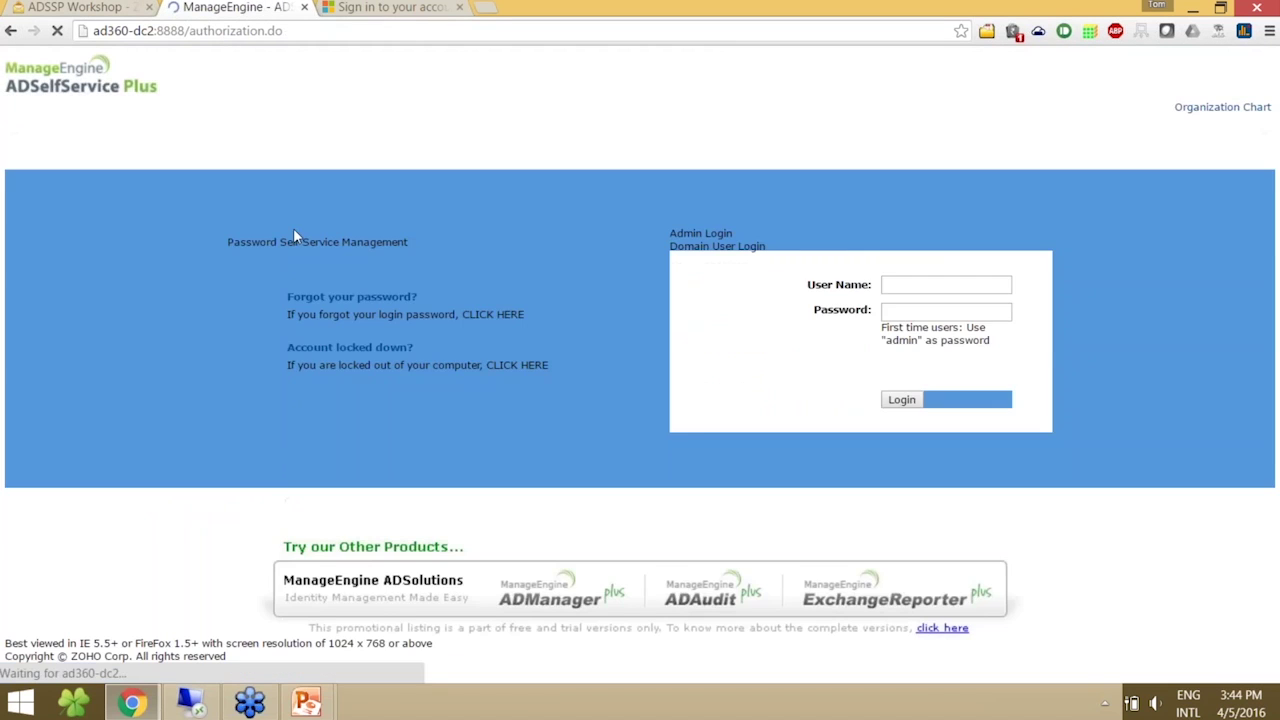
pyautogui.click(341, 286)
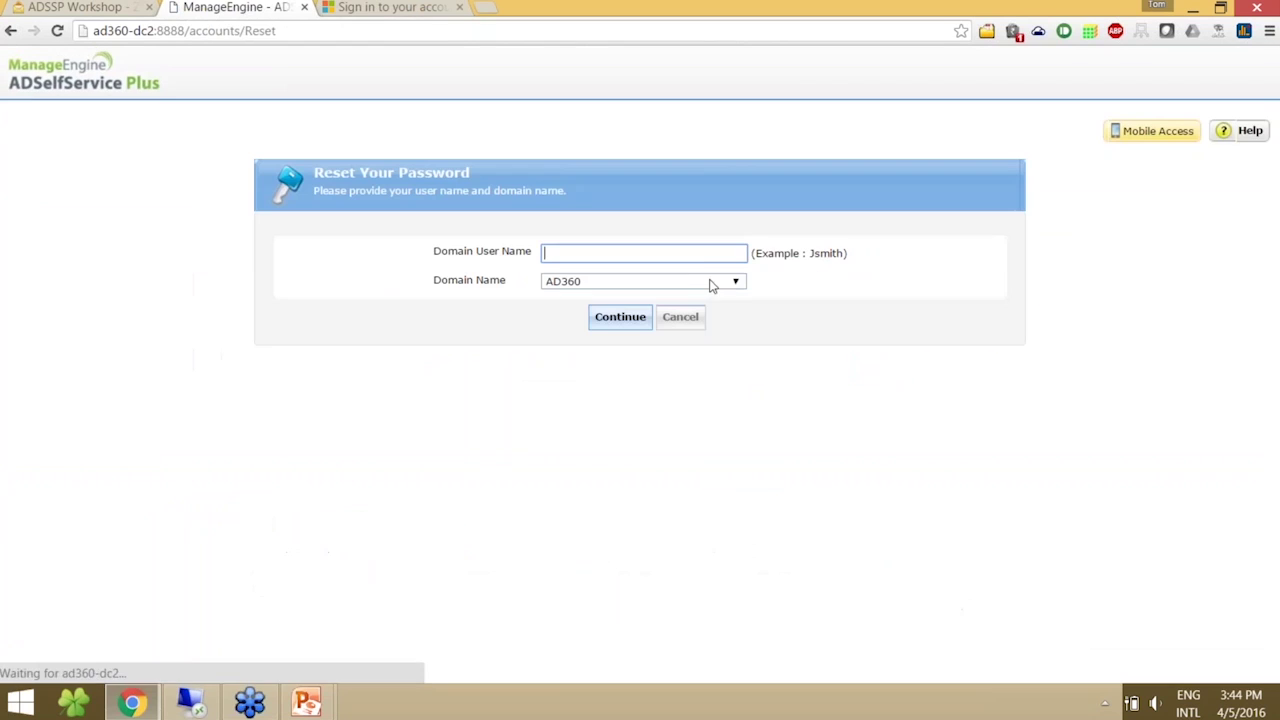
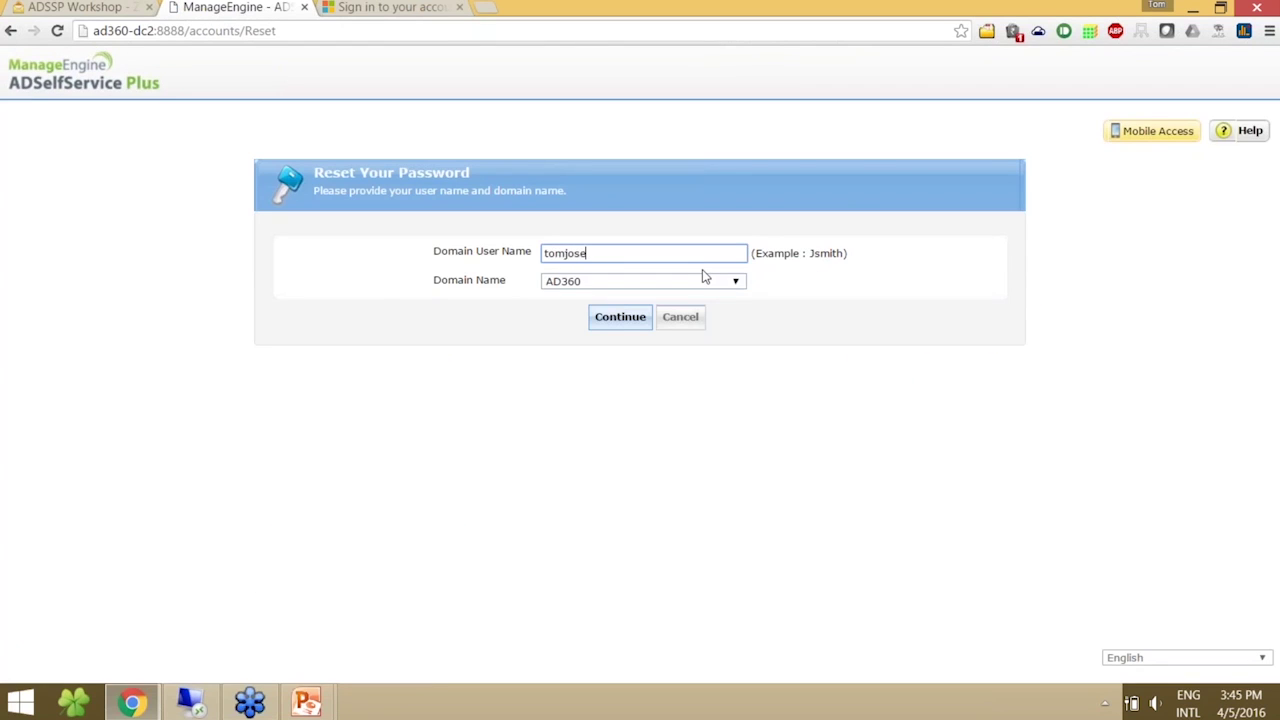
pyautogui.click(616, 322)
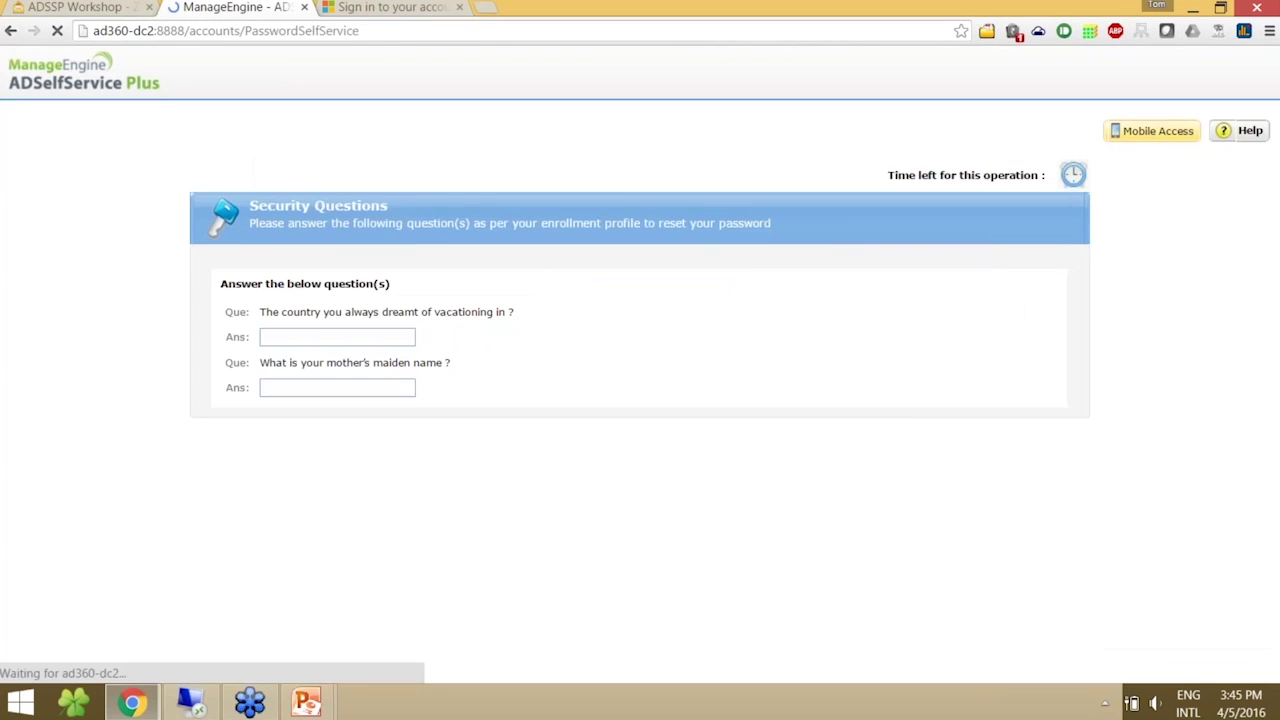
# - Answer both security questions and begin entering the CAPTCHA text
pyautogui.press('Tab')
pyautogui.press('Tab')
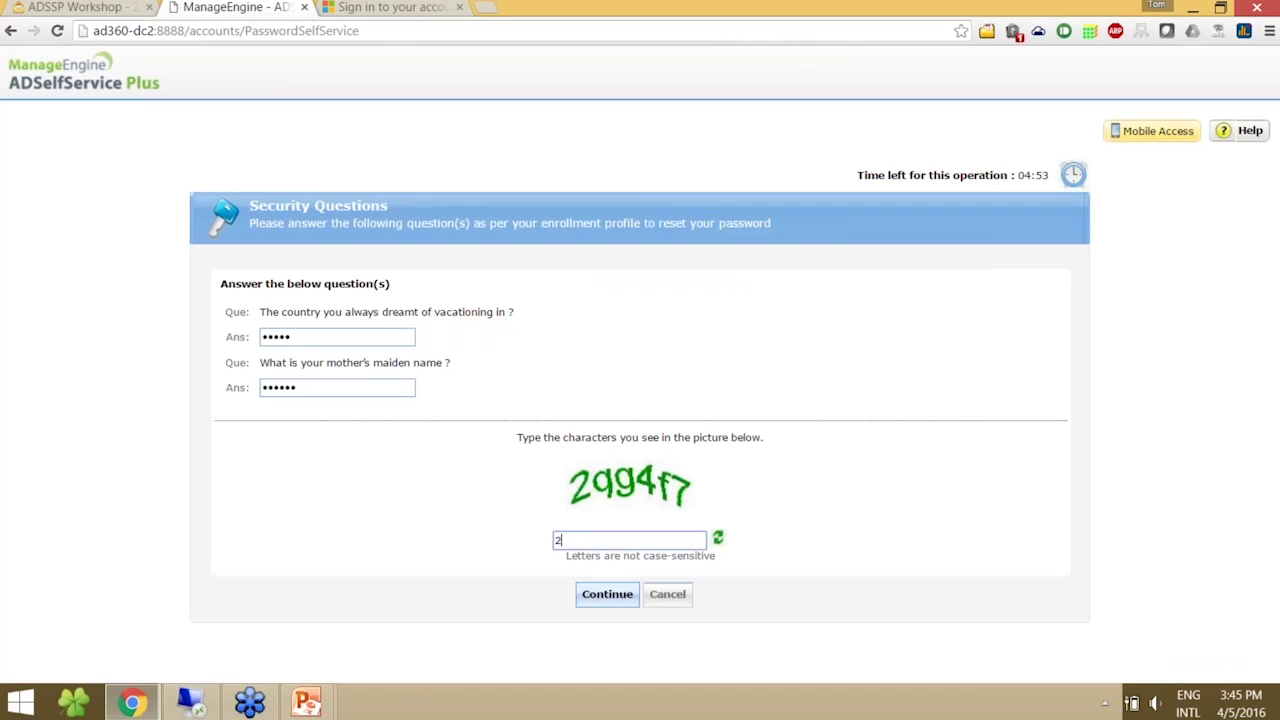
# - Submit the security answers and enter the new password in both password fields
pyautogui.click(595, 596)
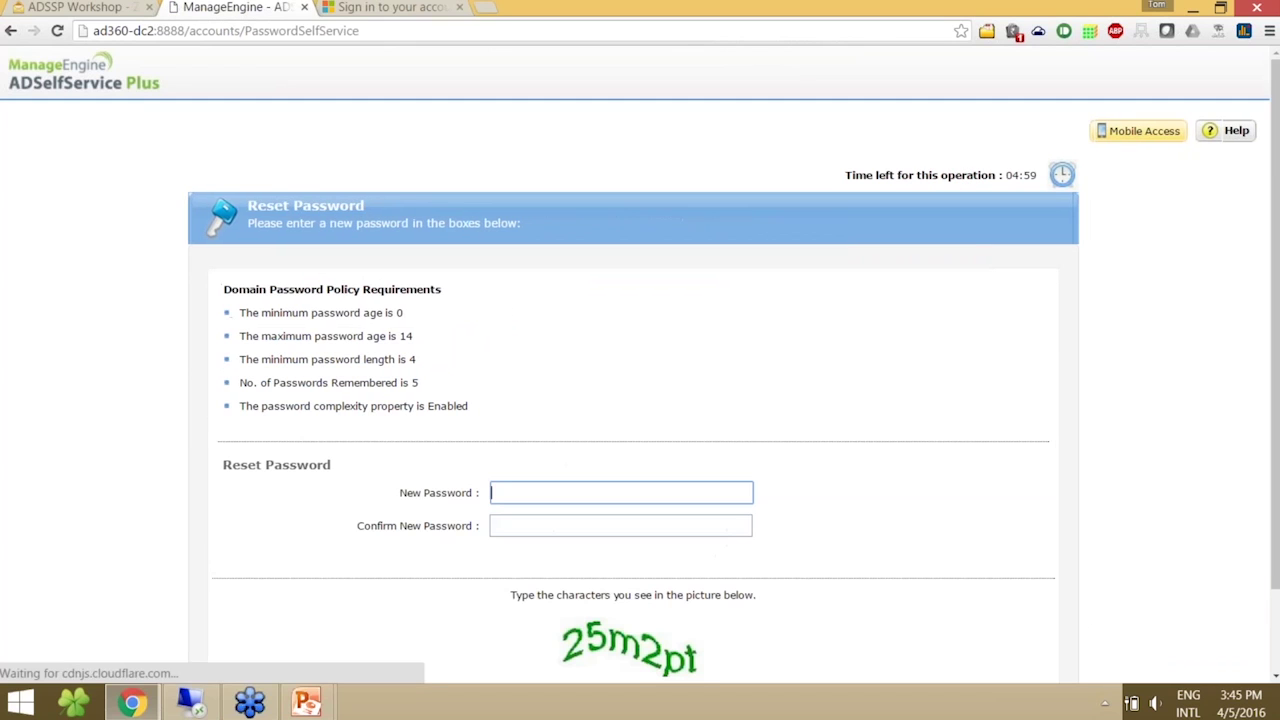
pyautogui.scroll(-1, 1217, 668)
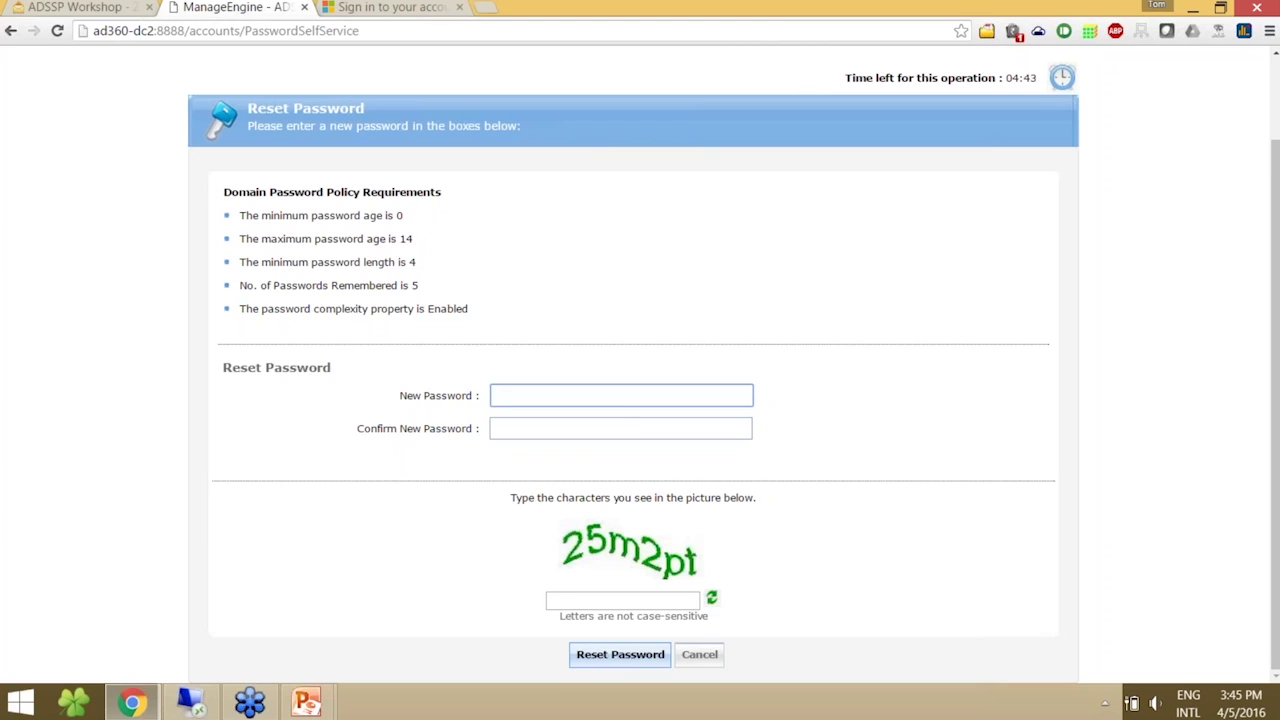
pyautogui.write('•••••••••')
pyautogui.press('Tab')
pyautogui.write('•••••••••')
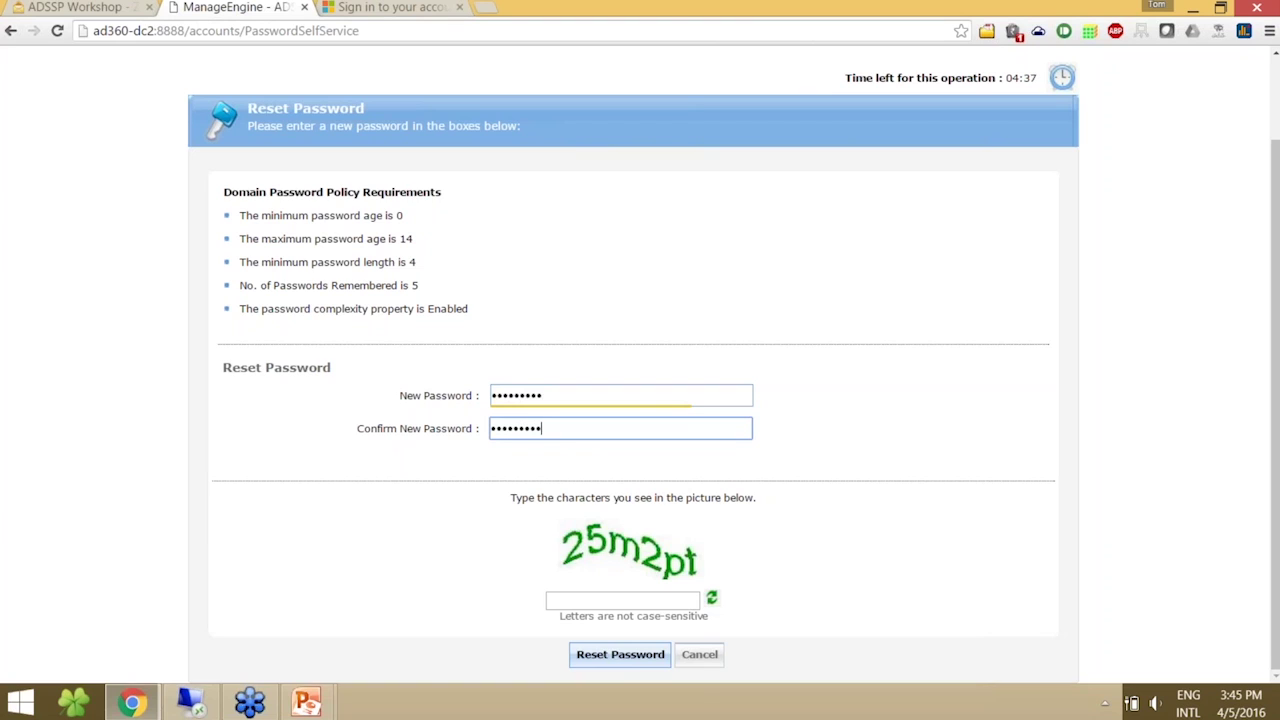
# - Enter the CAPTCHA and submit the reset, getting success for Active Directory and Office 365
pyautogui.click(620, 600)
pyautogui.write('25m2pt')
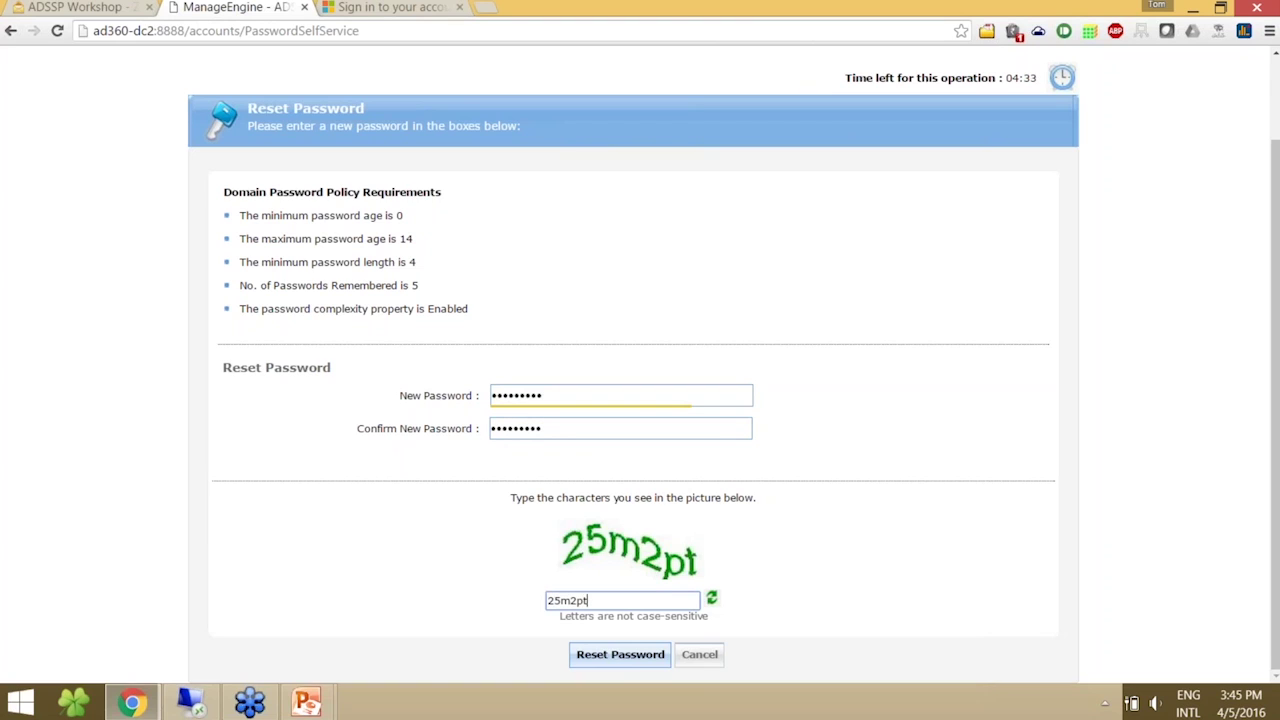
pyautogui.click(606, 658)
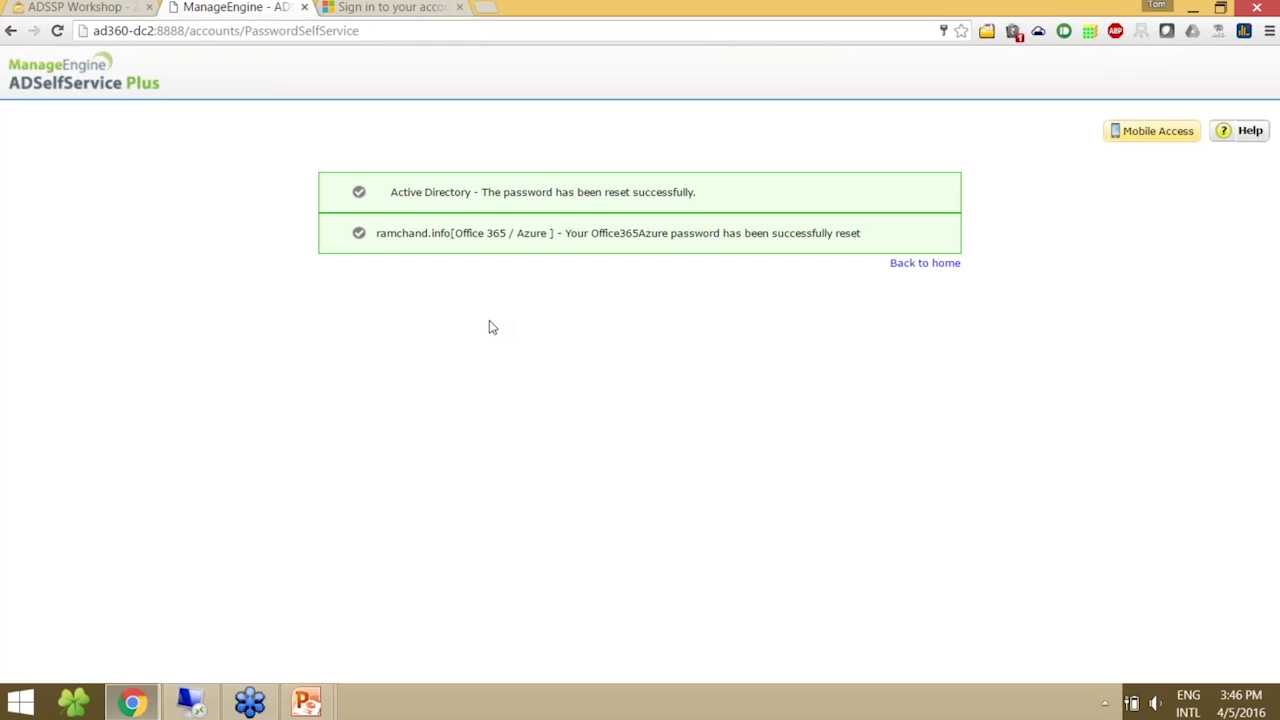
pyautogui.click(190, 702)
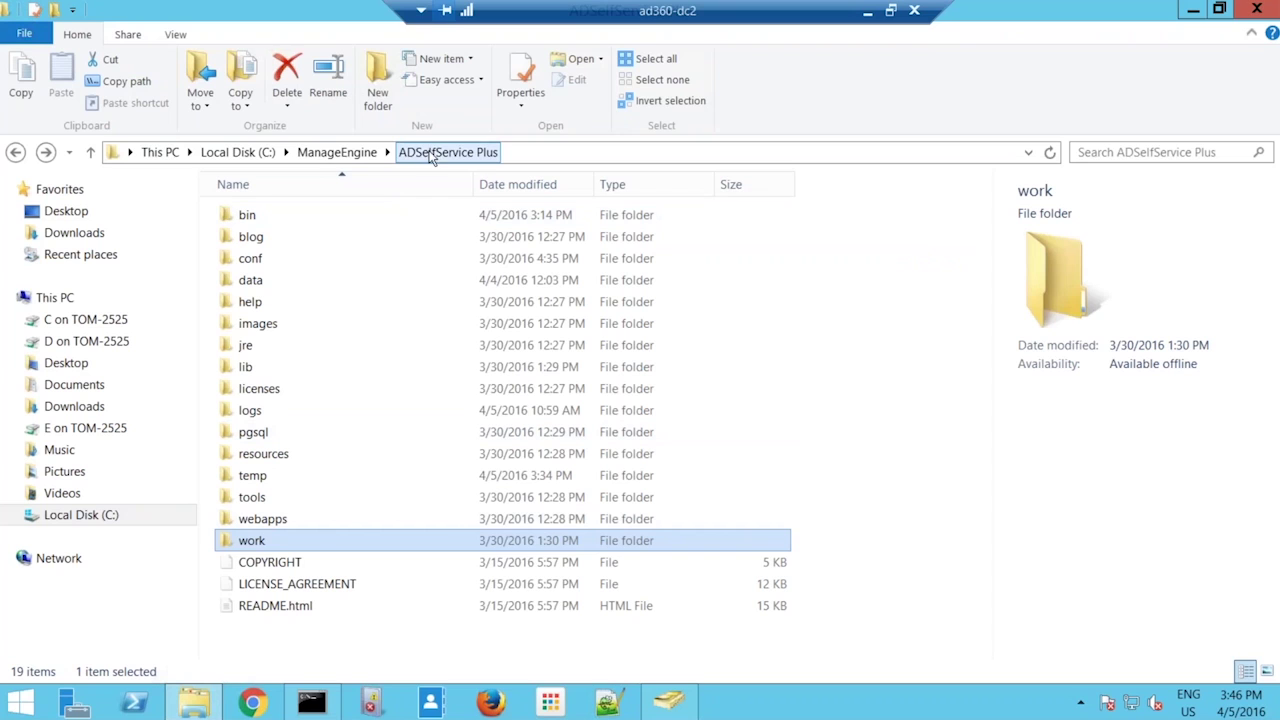
pyautogui.doubleClick(408, 222)
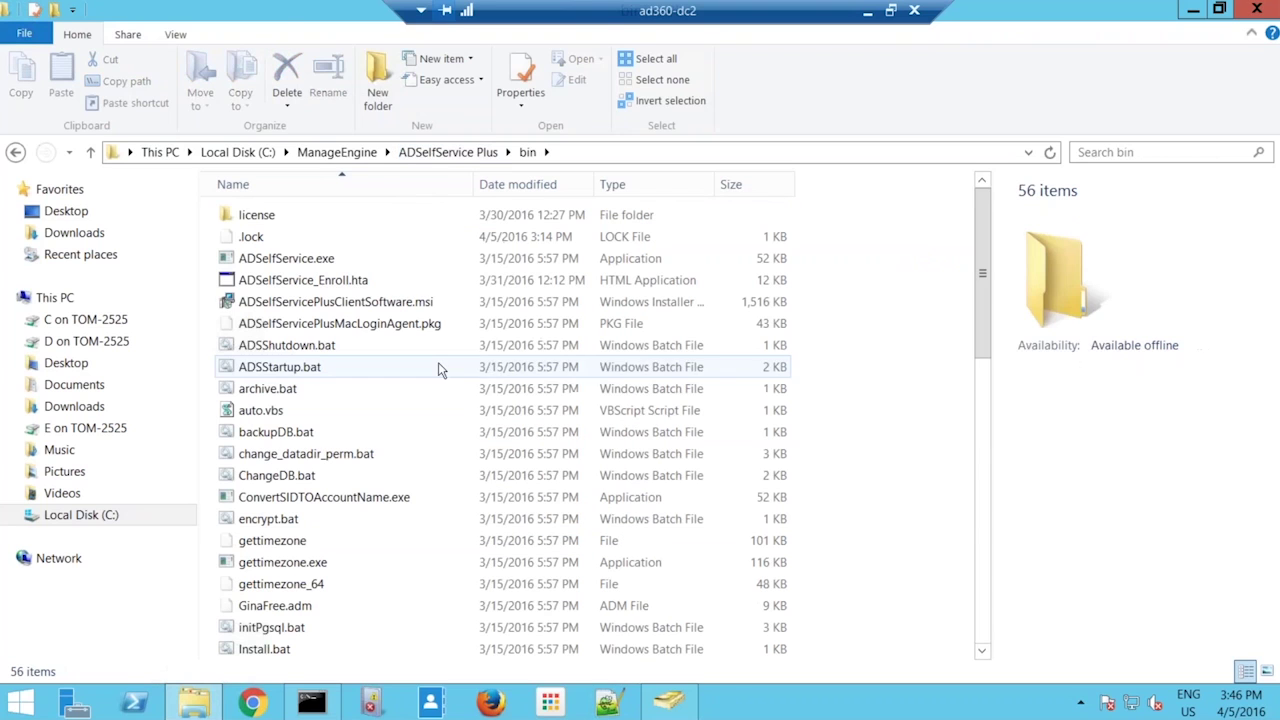
pyautogui.click(438, 364)
pyautogui.write('mana')
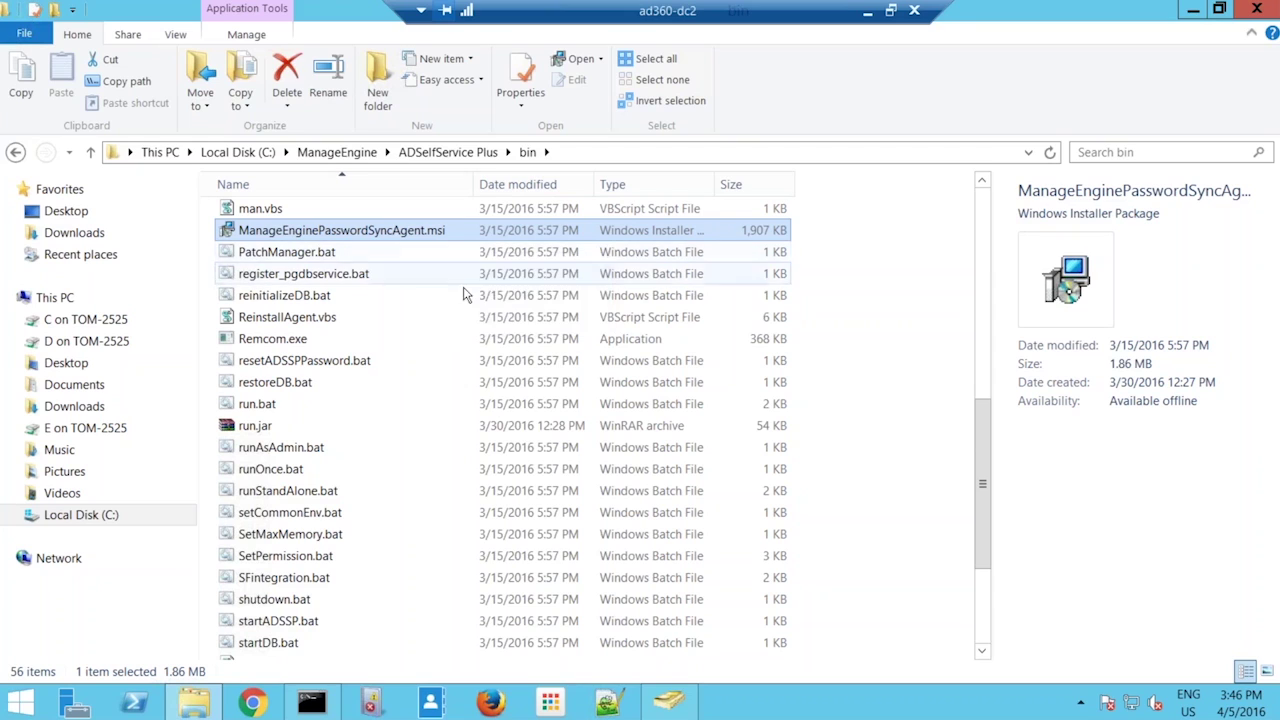
pyautogui.click(1080, 704)
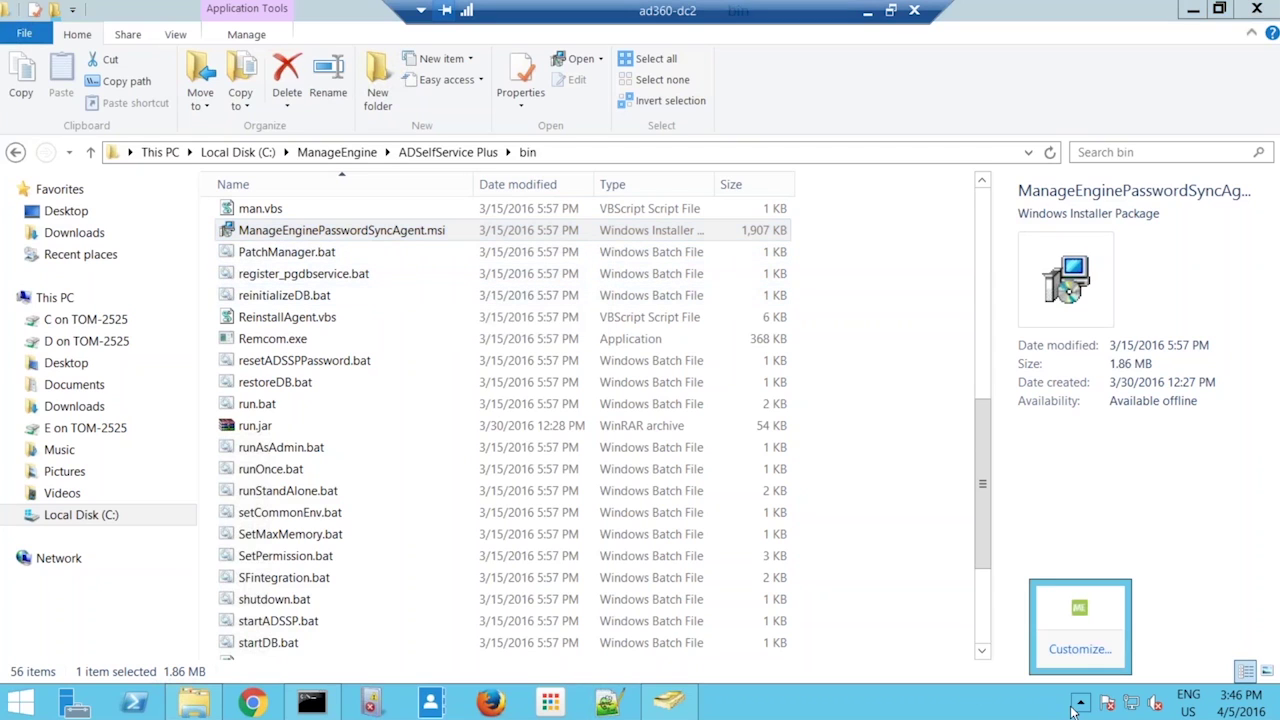
pyautogui.rightClick(1081, 612)
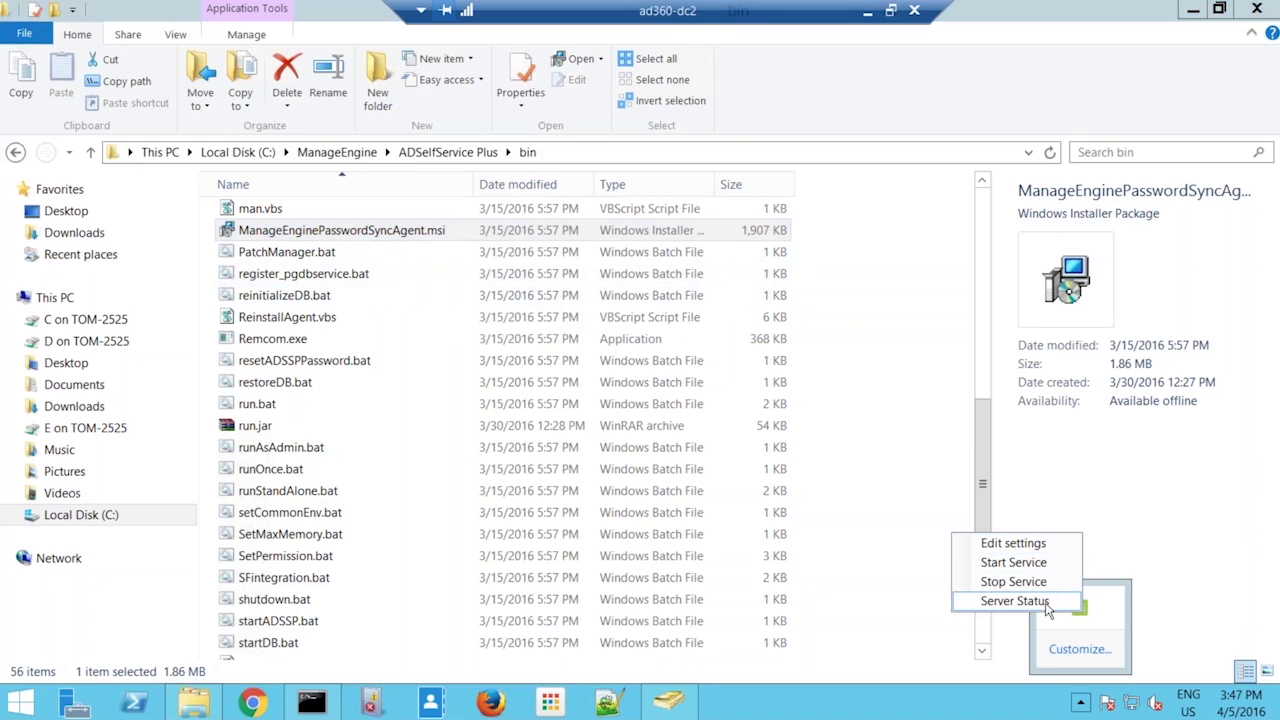
pyautogui.click(1015, 601)
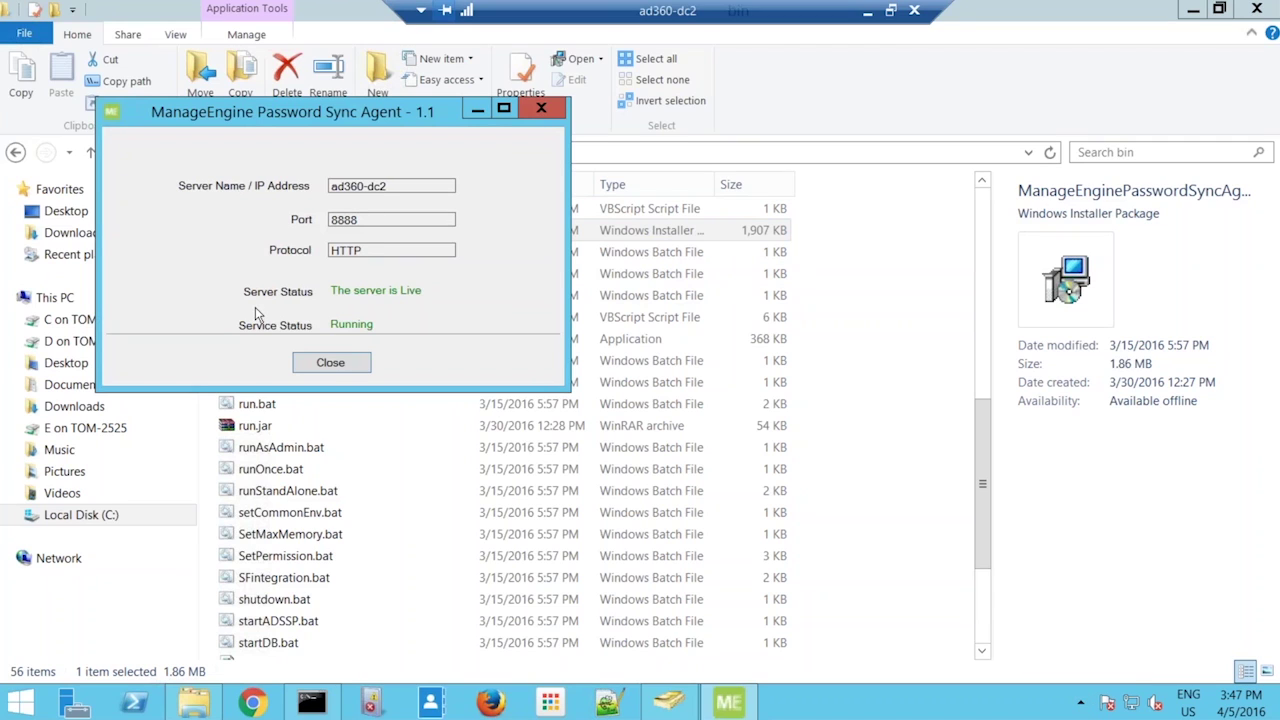
pyautogui.click(330, 363)
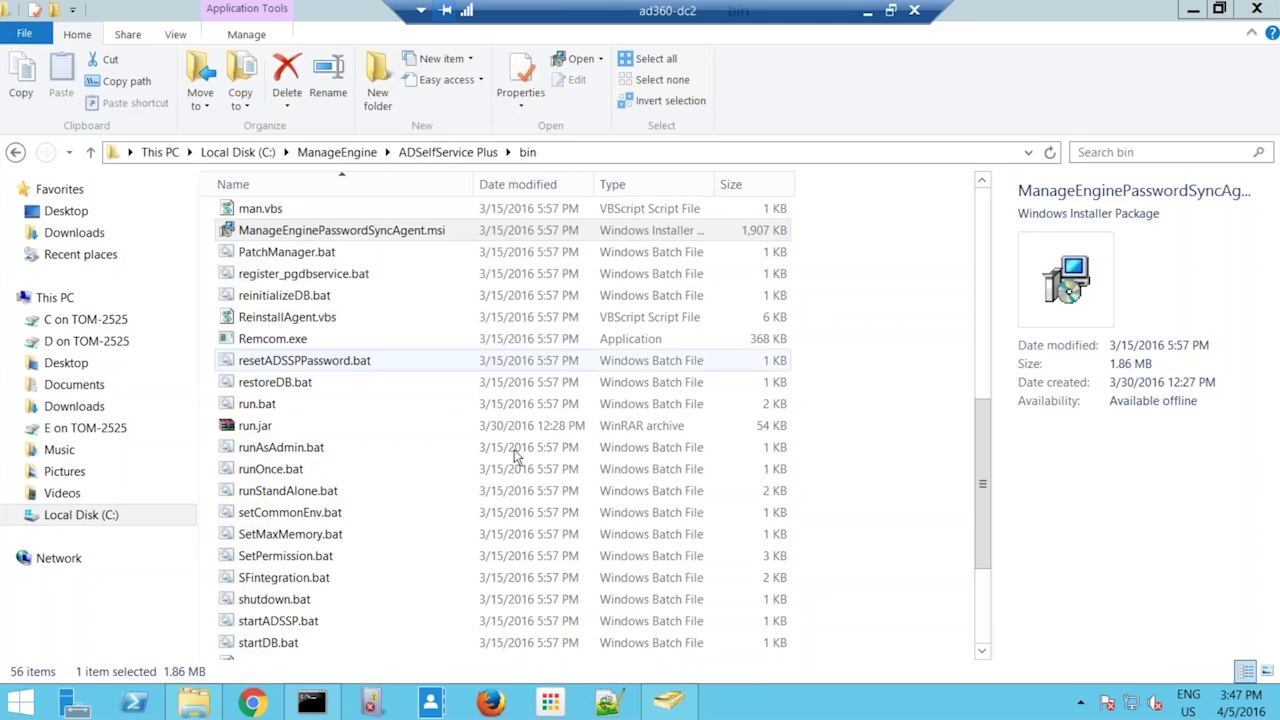
pyautogui.click(1081, 704)
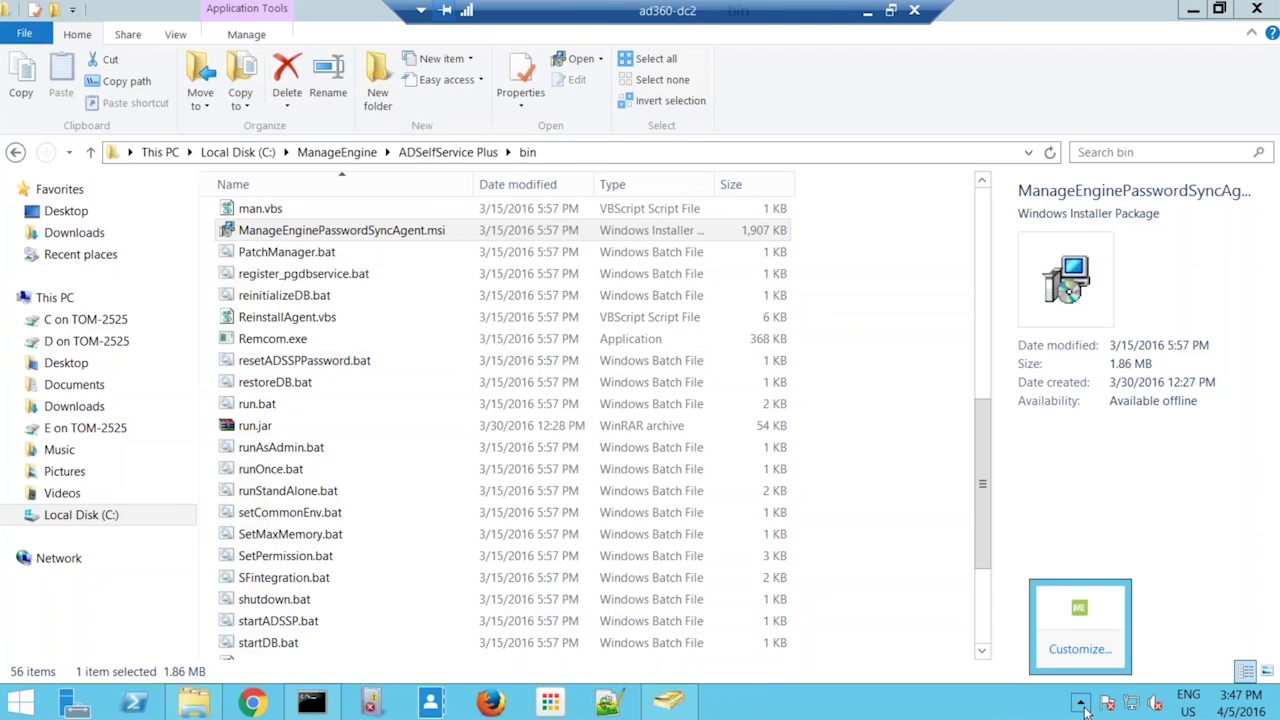
pyautogui.rightClick(1079, 607)
pyautogui.click(1040, 537)
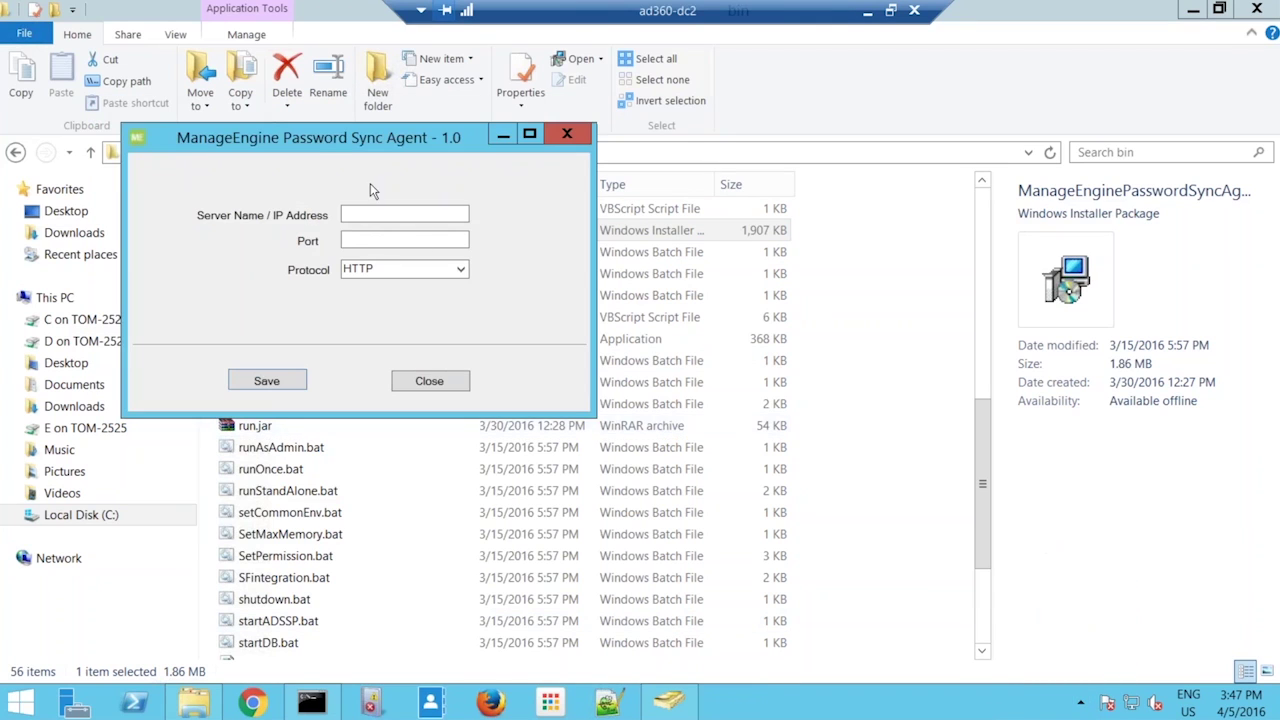
pyautogui.click(384, 218)
pyautogui.write('ad360-dc2')
pyautogui.press('Tab')
pyautogui.write('8888')
pyautogui.click(264, 383)
pyautogui.click(690, 420)
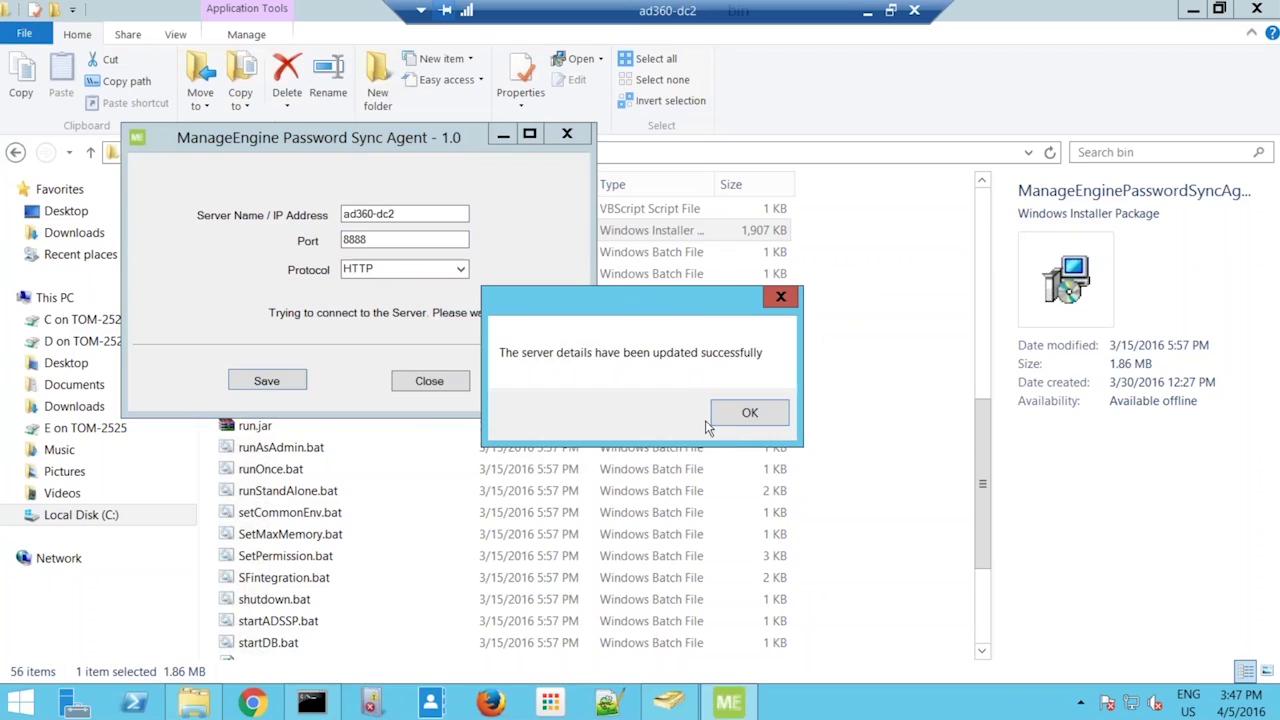
pyautogui.click(728, 425)
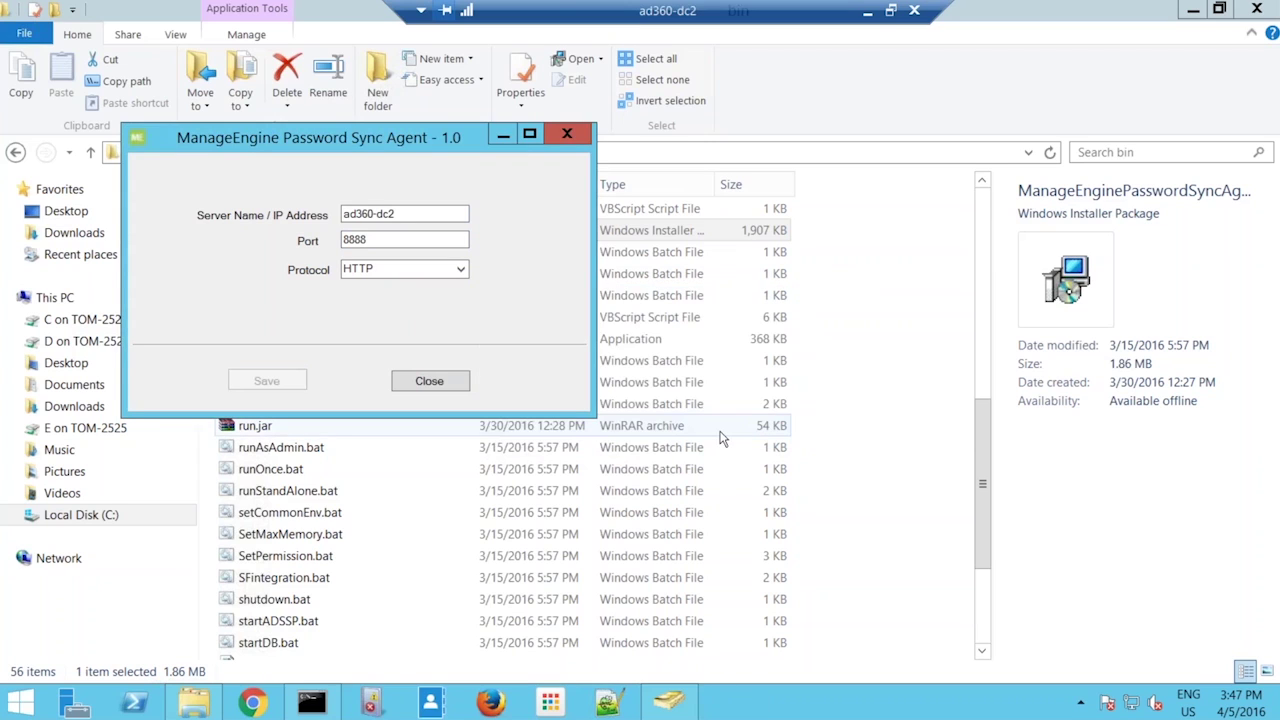
pyautogui.click(425, 381)
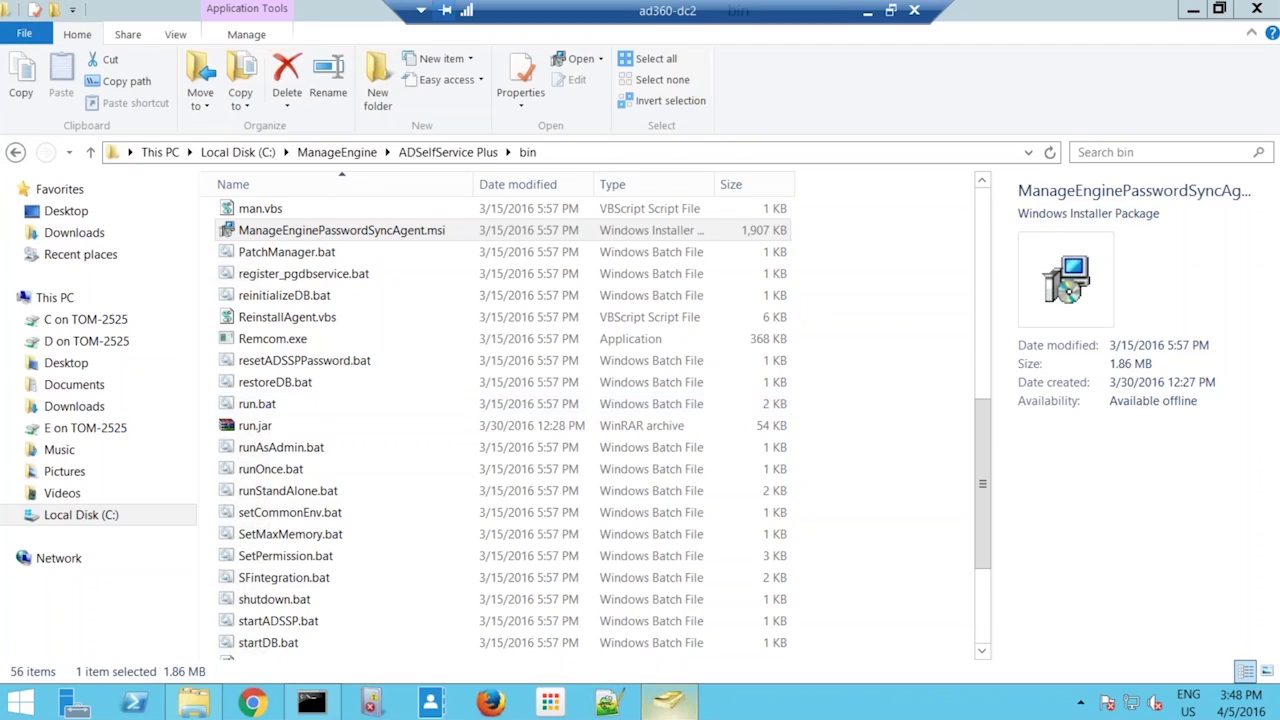
pyautogui.click(669, 703)
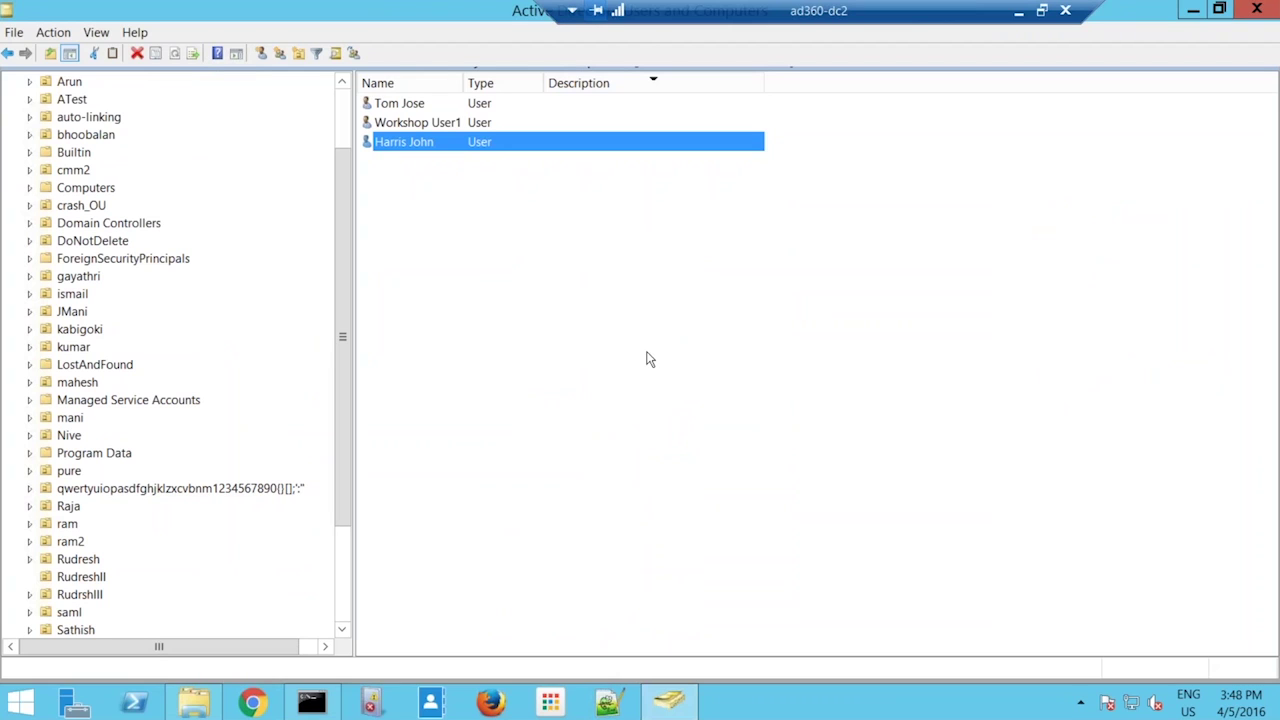
# - Reset the first user's password with 'User must change password at next logon' unchecked
pyautogui.rightClick(414, 106)
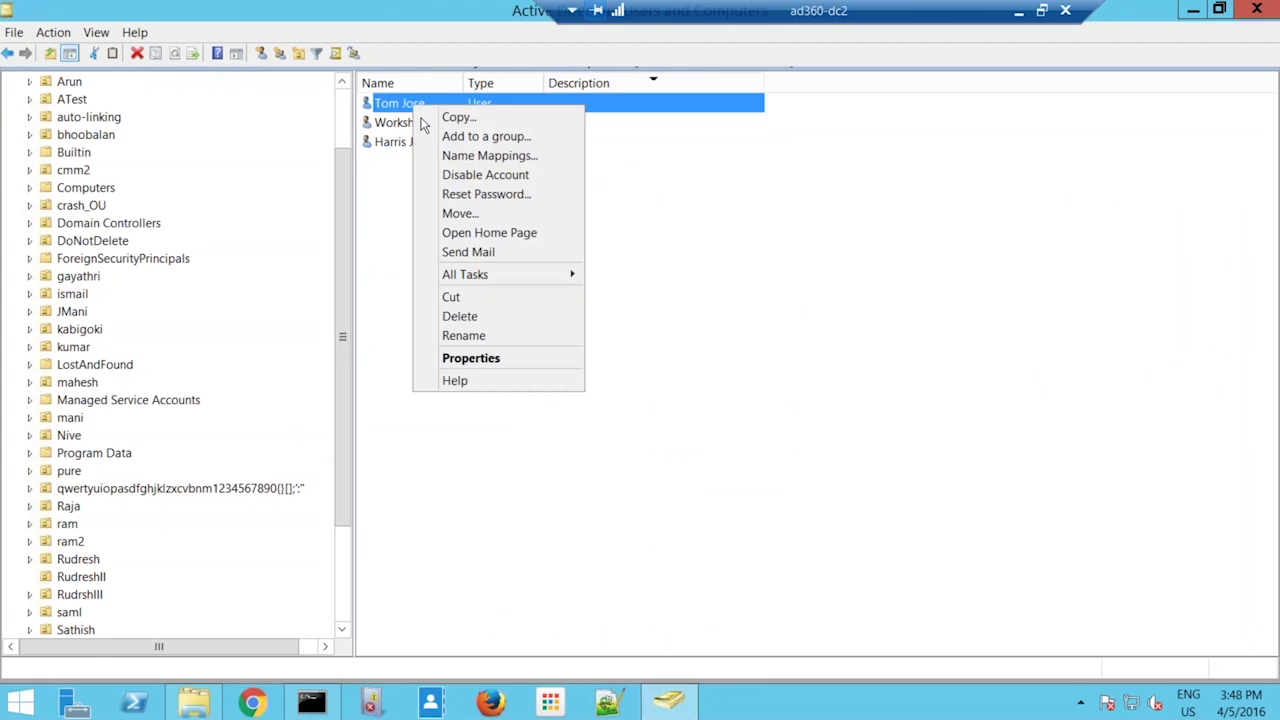
pyautogui.click(458, 194)
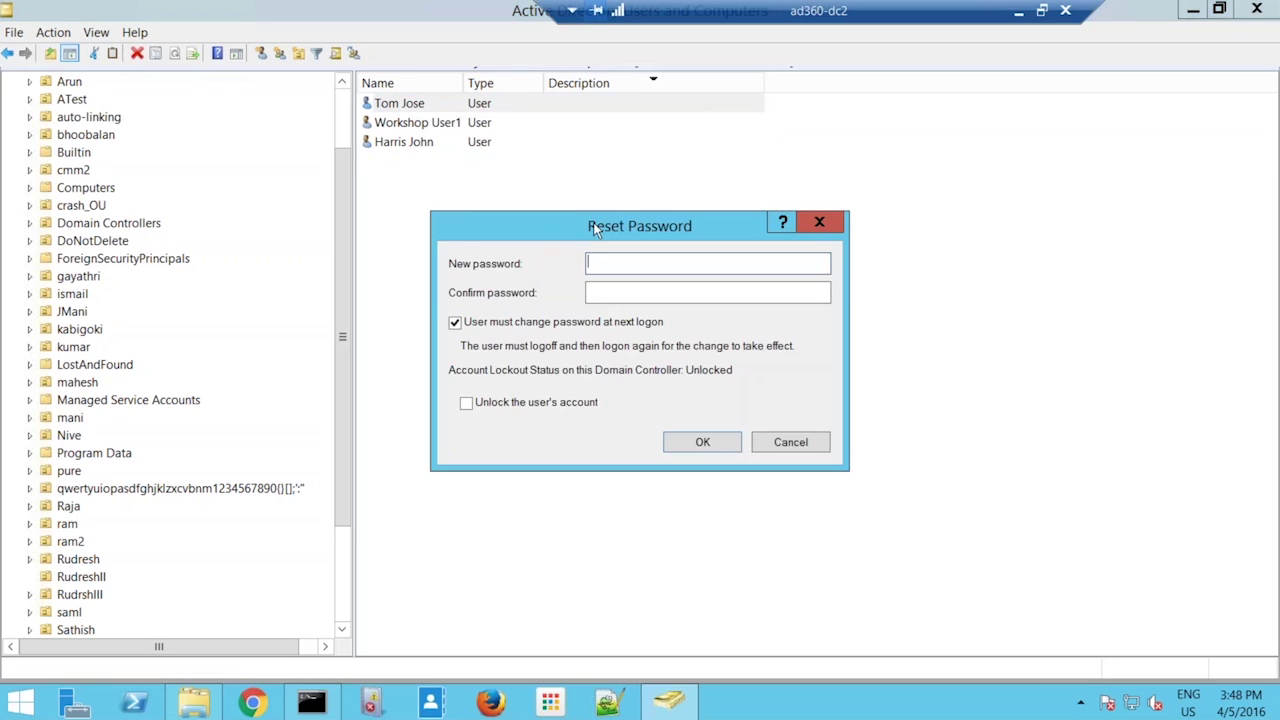
pyautogui.write('****')
pyautogui.press('BackSpace')
pyautogui.press('BackSpace')
pyautogui.press('BackSpace')
pyautogui.press('BackSpace')
pyautogui.write('****************')
pyautogui.press('Tab')
pyautogui.write('***********')
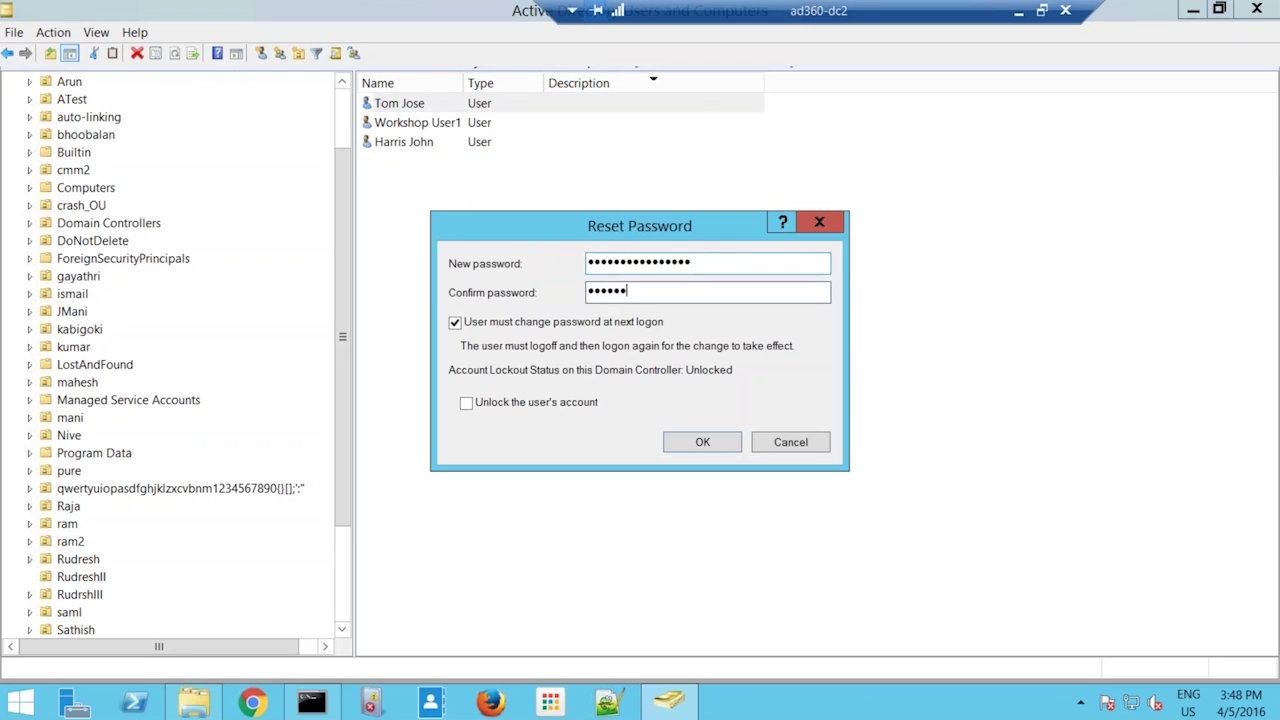
pyautogui.write('*****')
pyautogui.hotkey('ctrl', 'a')
pyautogui.write('****************')
pyautogui.click(565, 322)
pyautogui.click(731, 450)
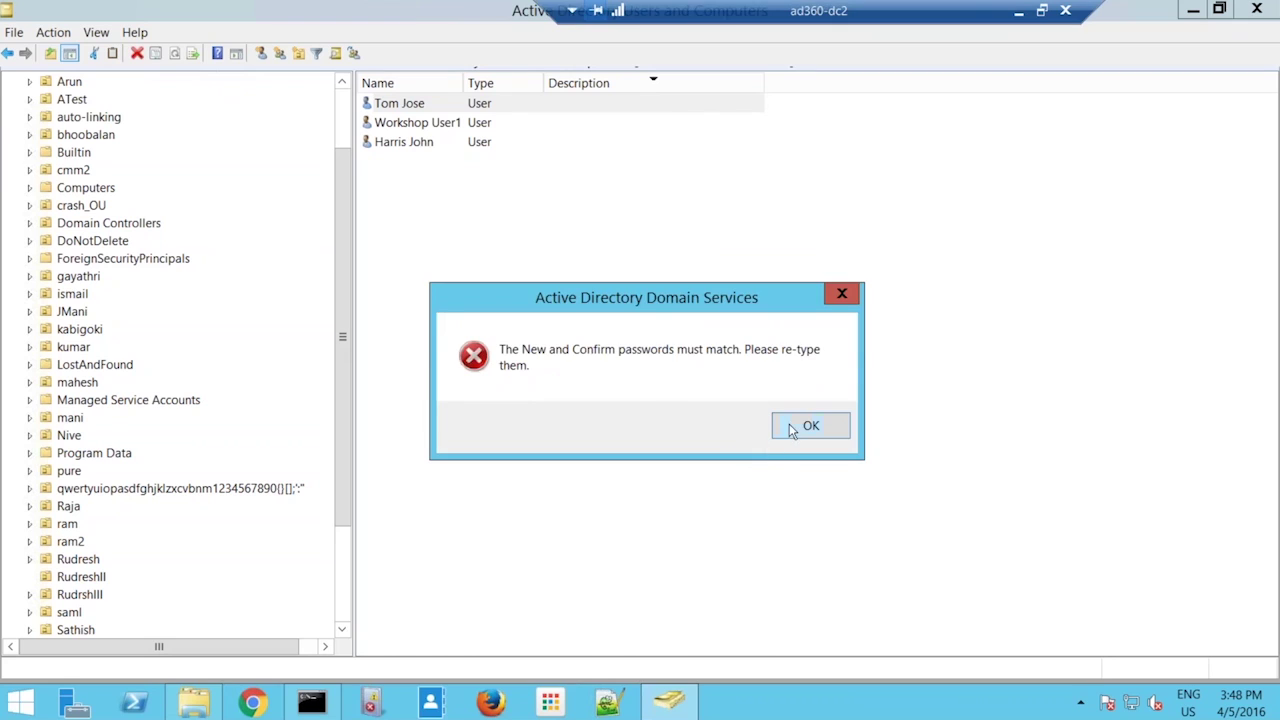
# - After the mismatch error, re-enter matching passwords and confirm the reset
pyautogui.click(808, 426)
pyautogui.write('**********')
pyautogui.press('Tab')
pyautogui.write('**********')
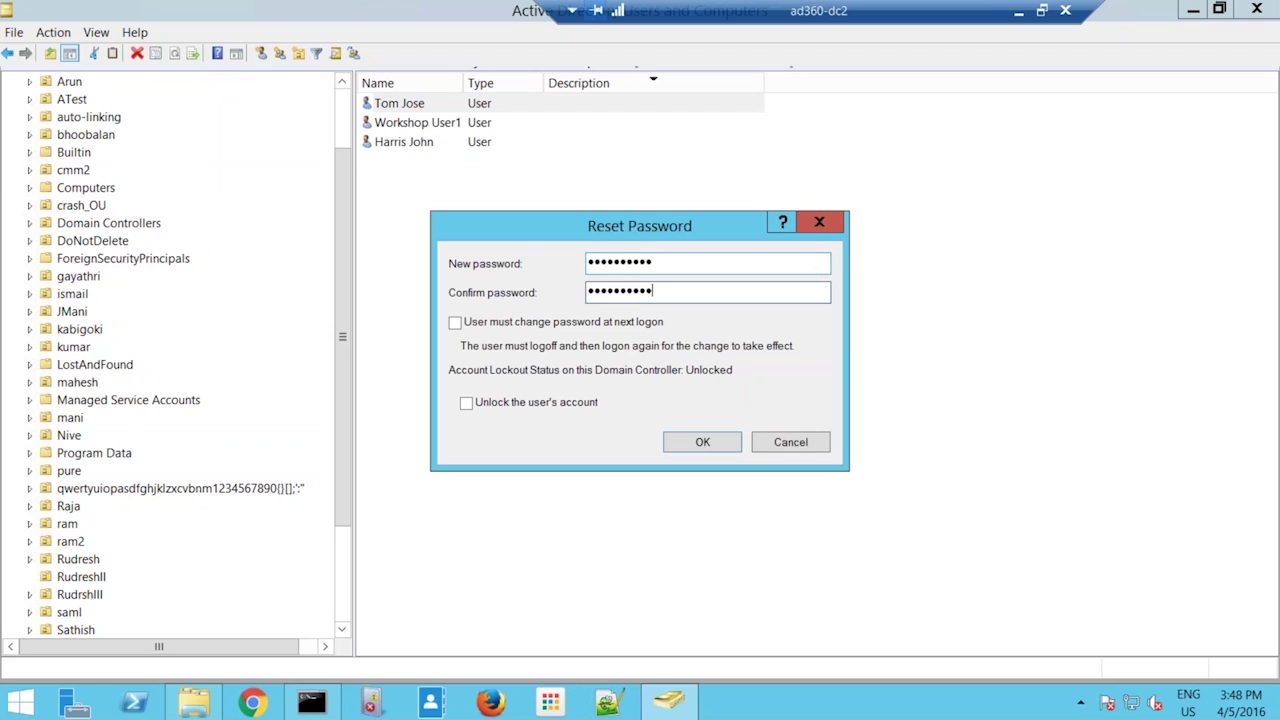
pyautogui.click(720, 443)
pyautogui.click(744, 436)
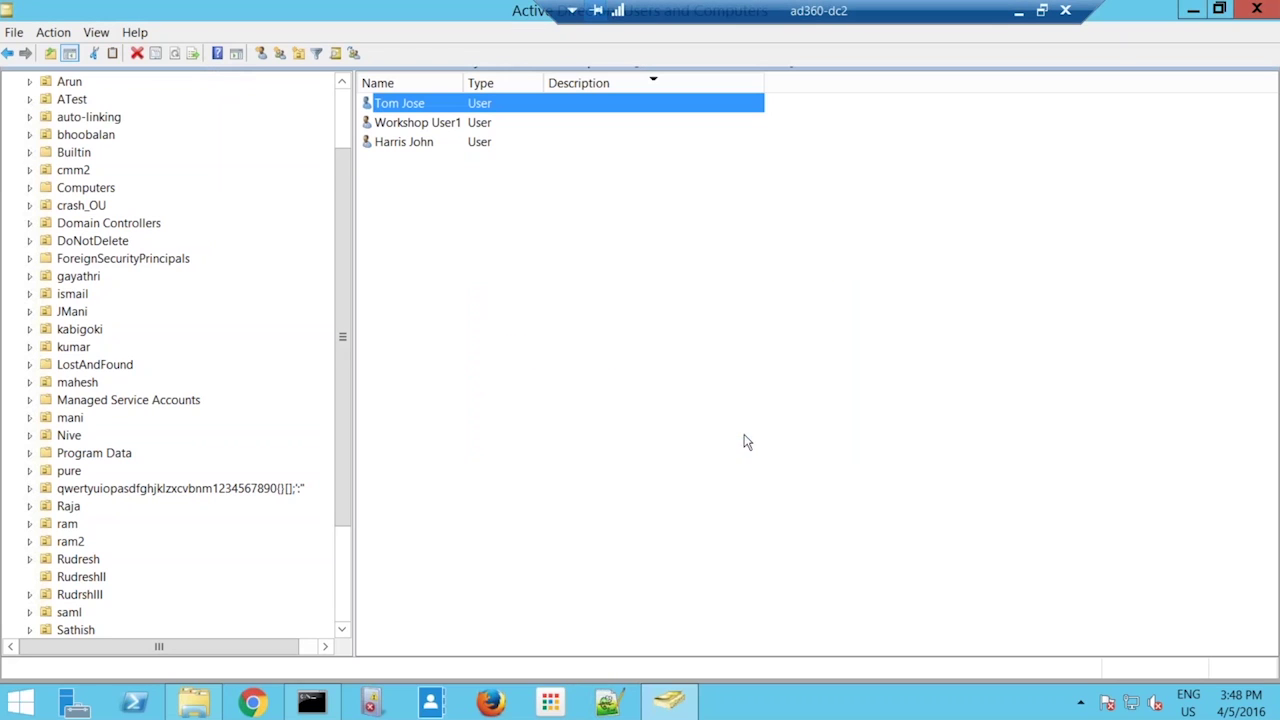
# - Sign in to Office 365 with the first saved account using the newly reset password
pyautogui.click(1019, 14)
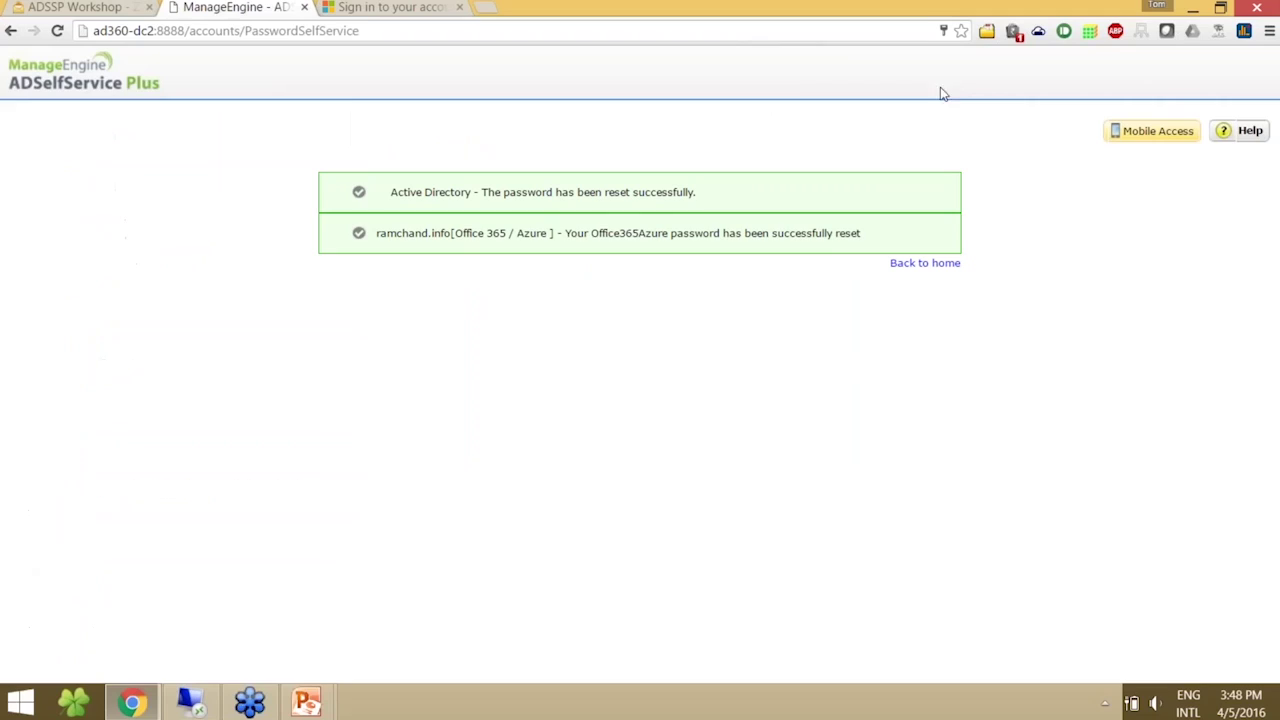
pyautogui.click(376, 7)
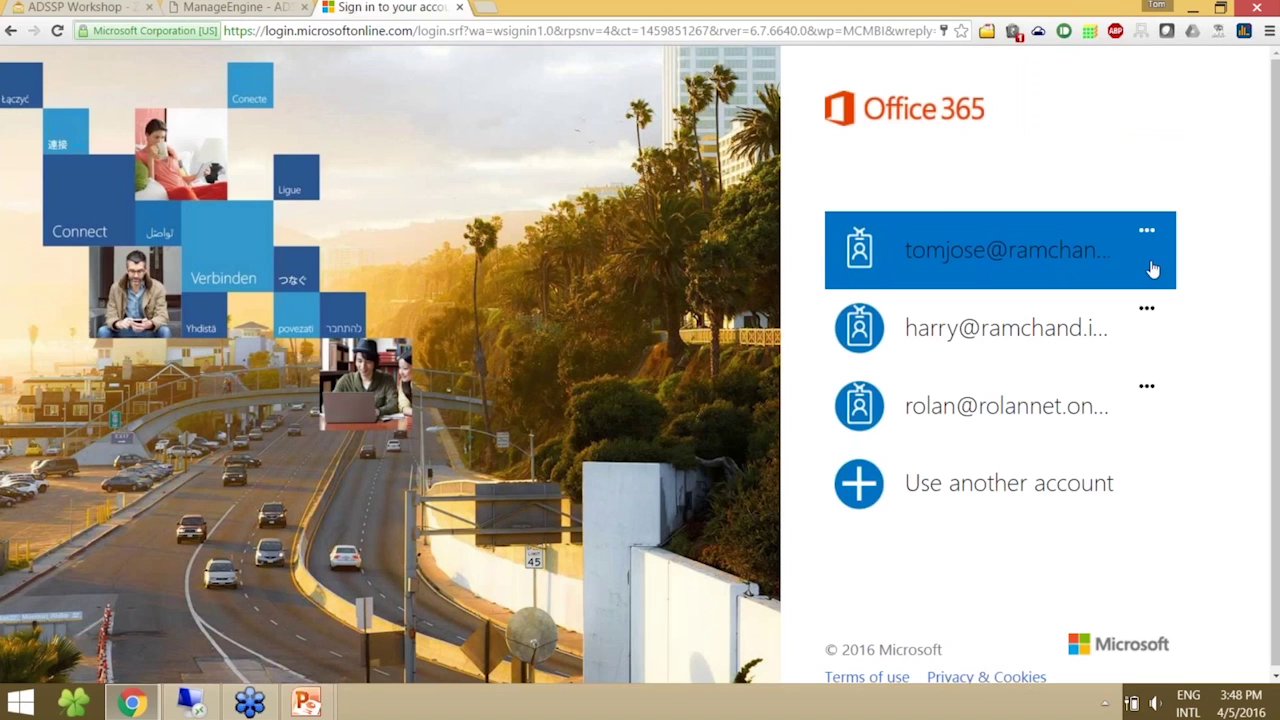
pyautogui.click(1074, 272)
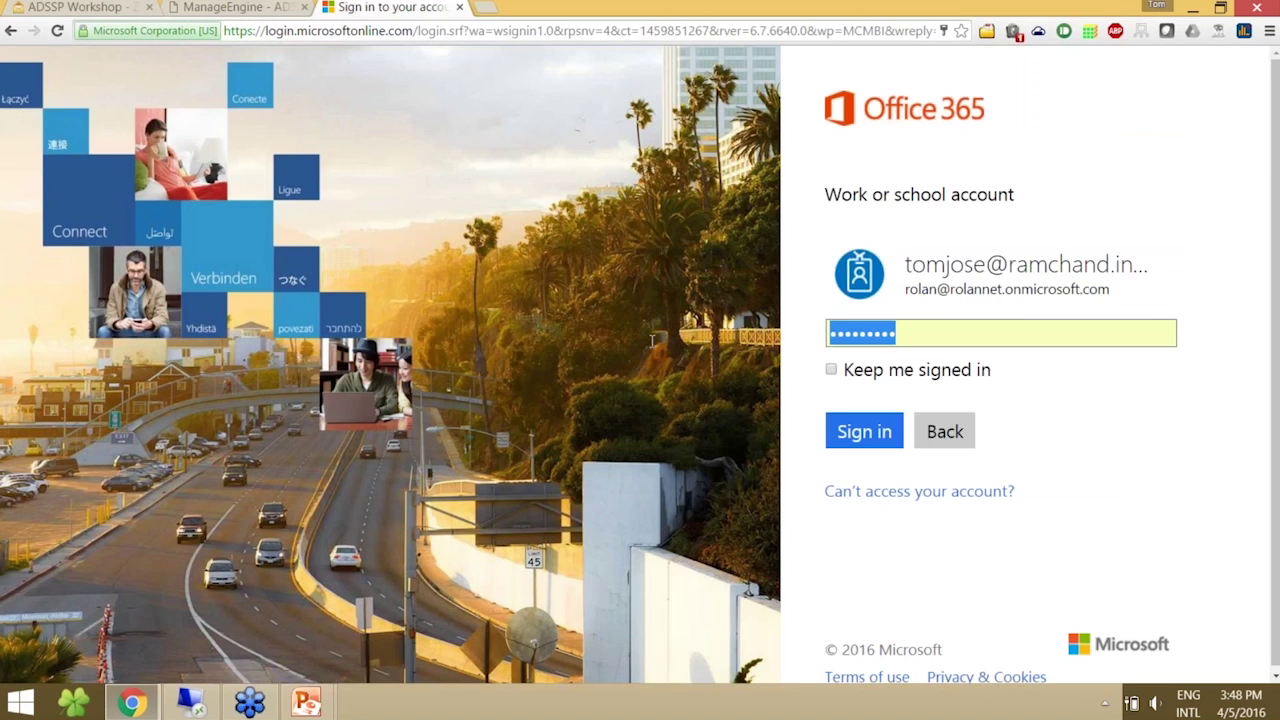
pyautogui.write('••••••••••')
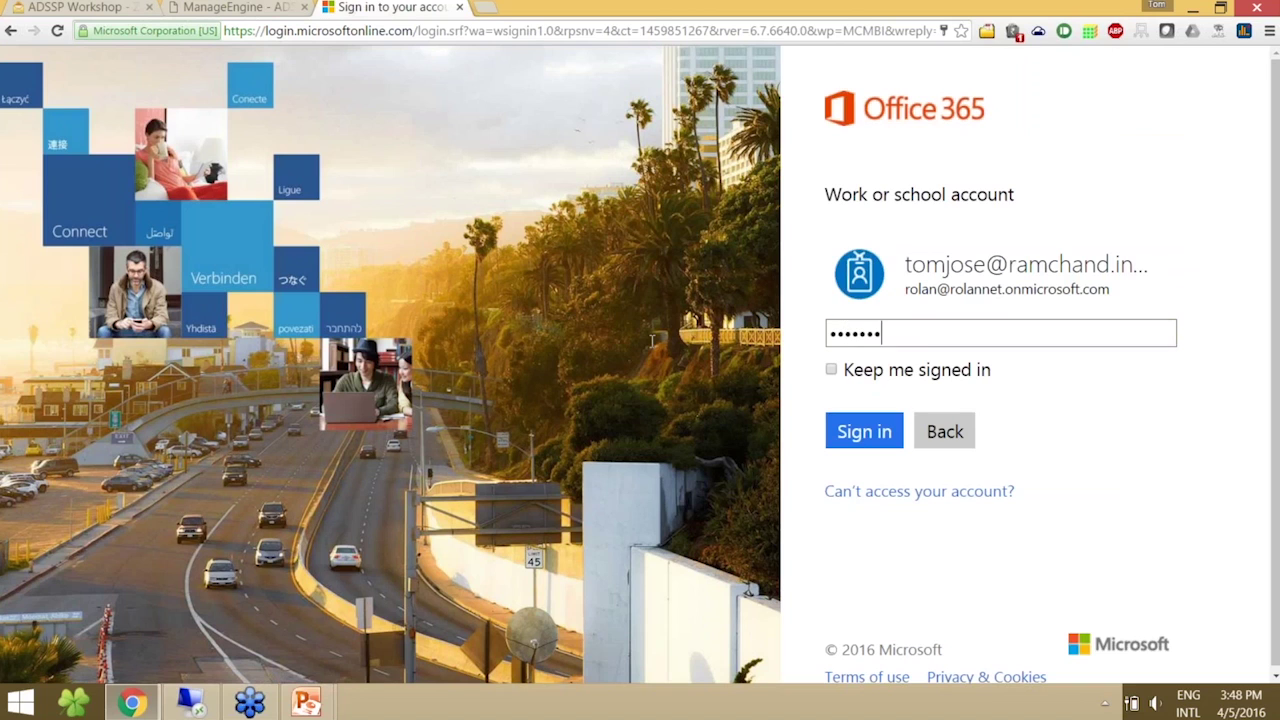
pyautogui.press('Return')
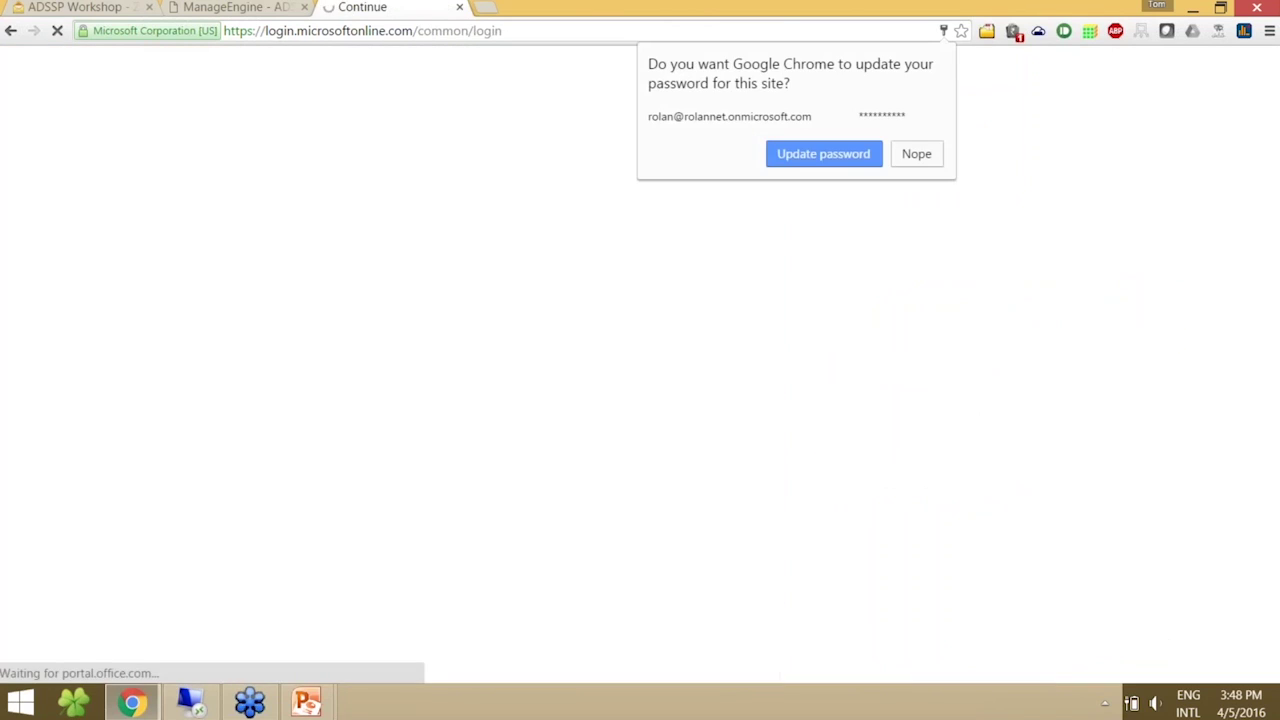
pyautogui.click(915, 158)
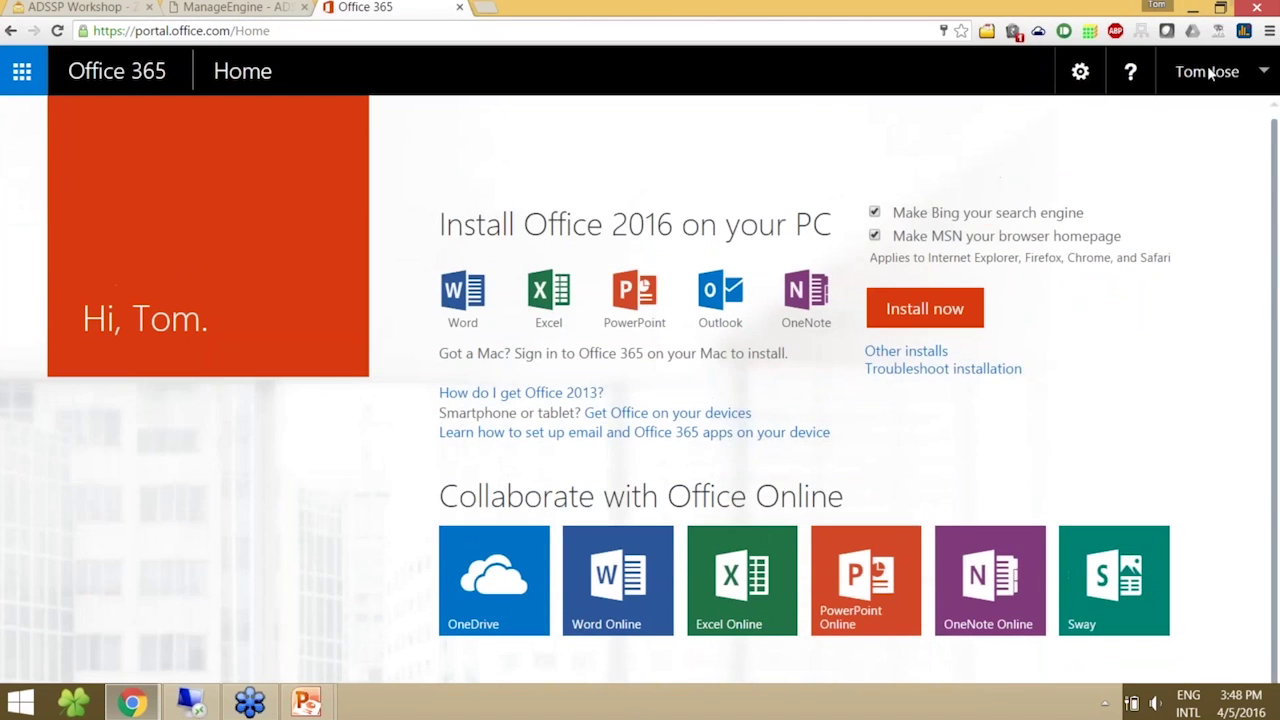
# - Sign out of Office 365 and return to the remote desktop session
pyautogui.click(1209, 74)
pyautogui.click(1017, 277)
pyautogui.click(228, 708)
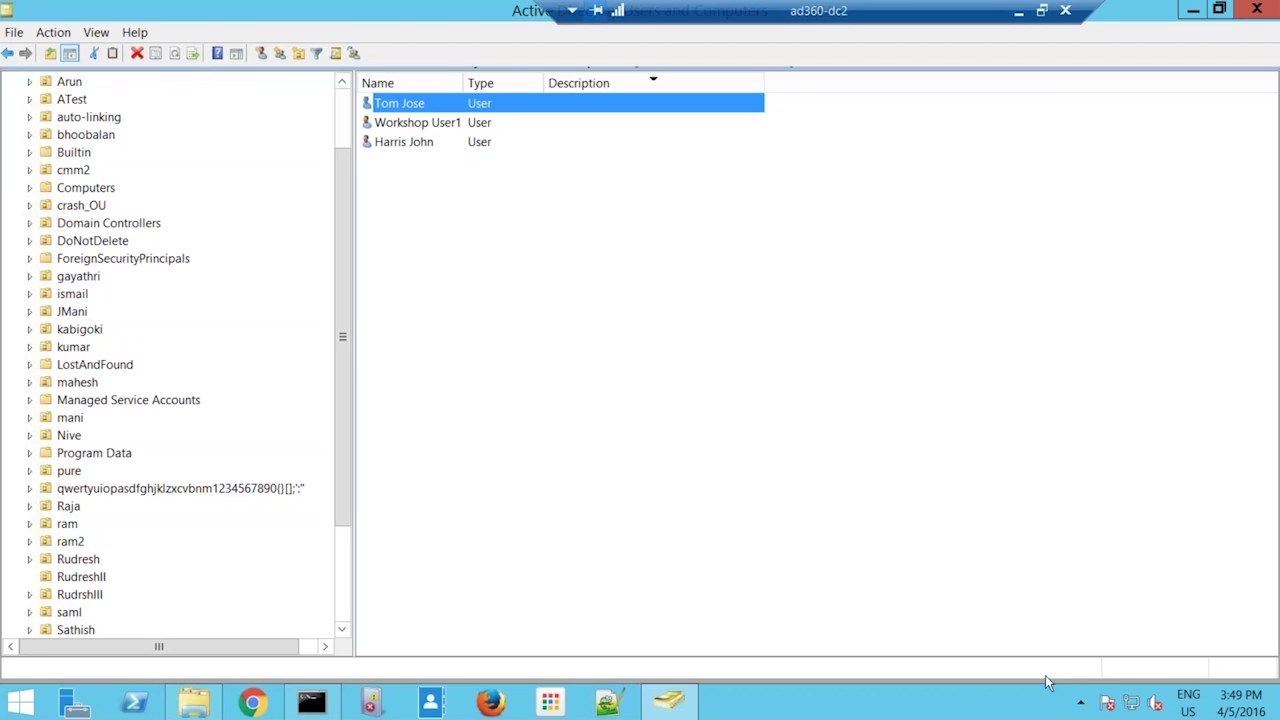
# - Clear the AD user selection and minimize the remote session to reach the Office 365 sign-in page
pyautogui.click(1081, 703)
pyautogui.click(1081, 703)
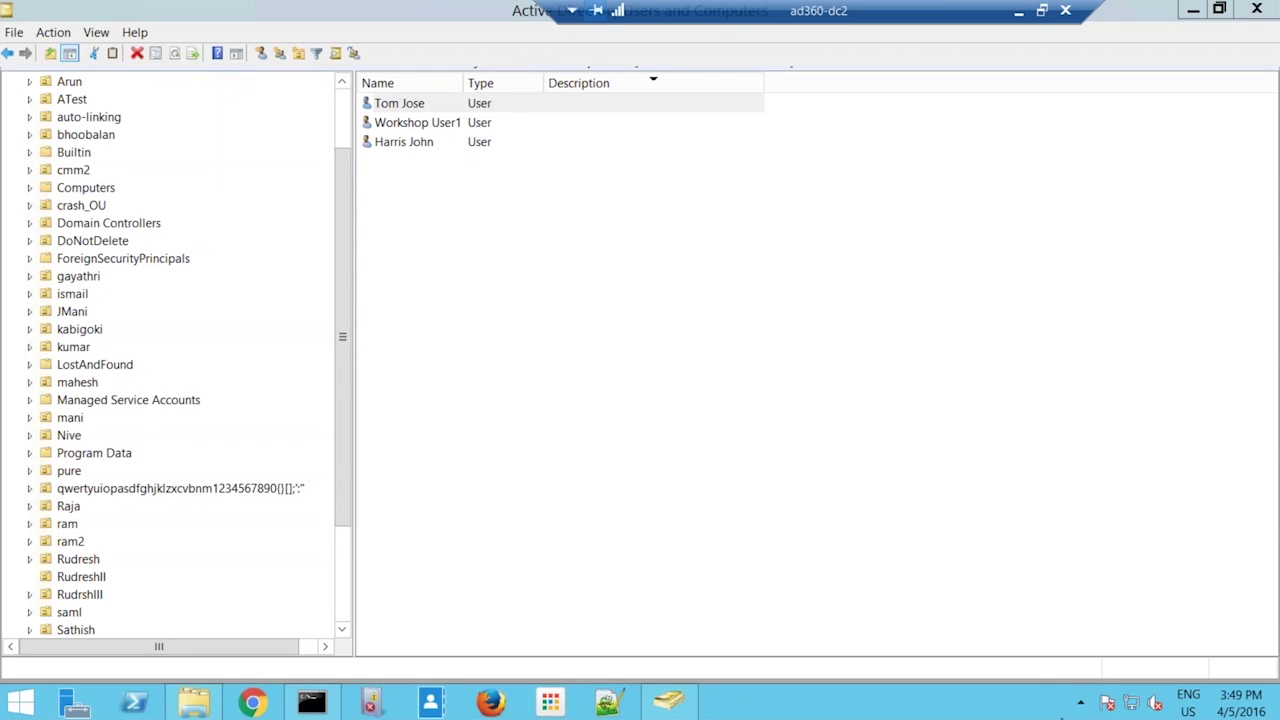
pyautogui.click(1080, 704)
pyautogui.click(958, 704)
pyautogui.click(905, 110)
pyautogui.click(968, 153)
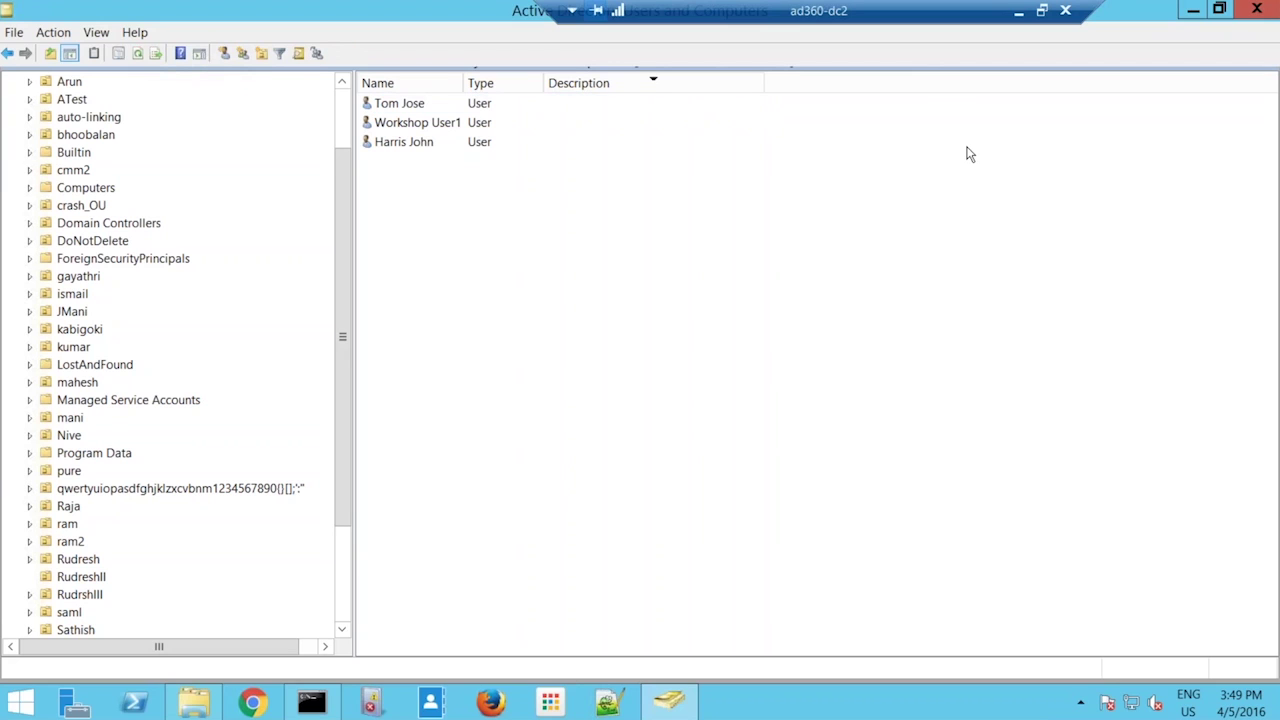
pyautogui.moveTo(966, 148); pyautogui.dragTo(1020, 92)
pyautogui.click(1019, 11)
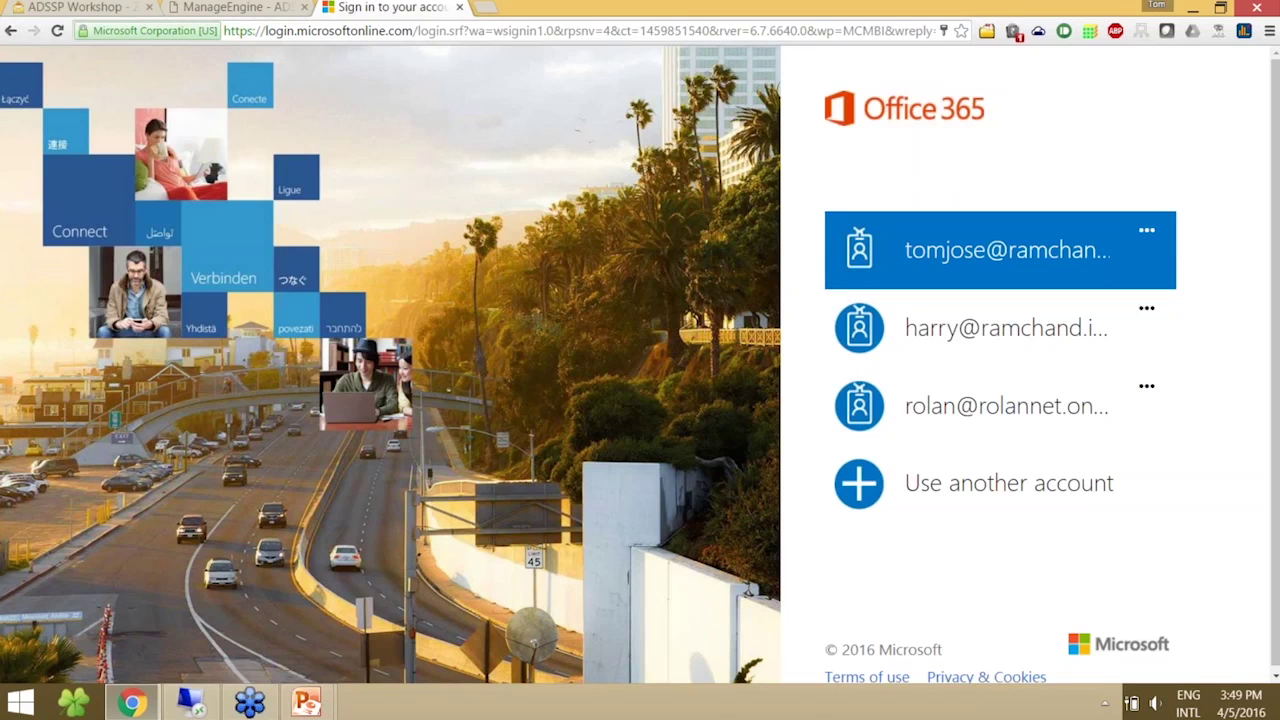
# - Return to the ADSelfService Plus home, log in as admin and go to Reports
pyautogui.click(248, 8)
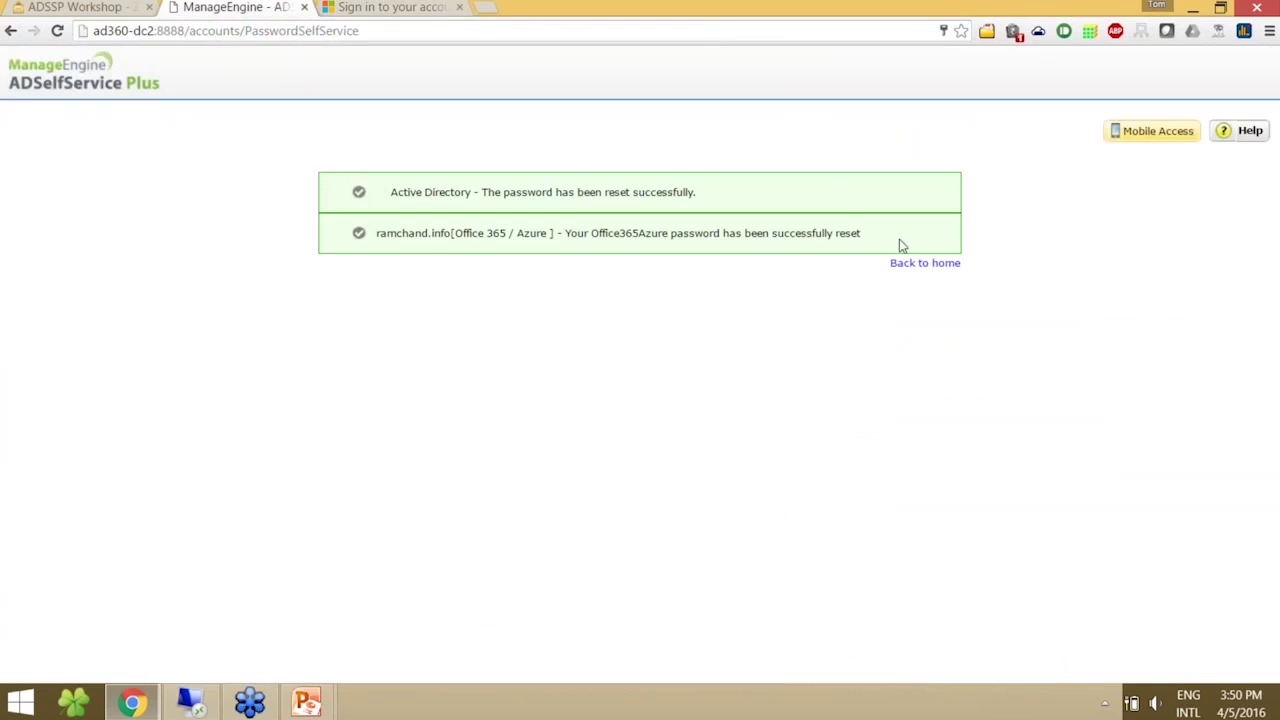
pyautogui.click(895, 265)
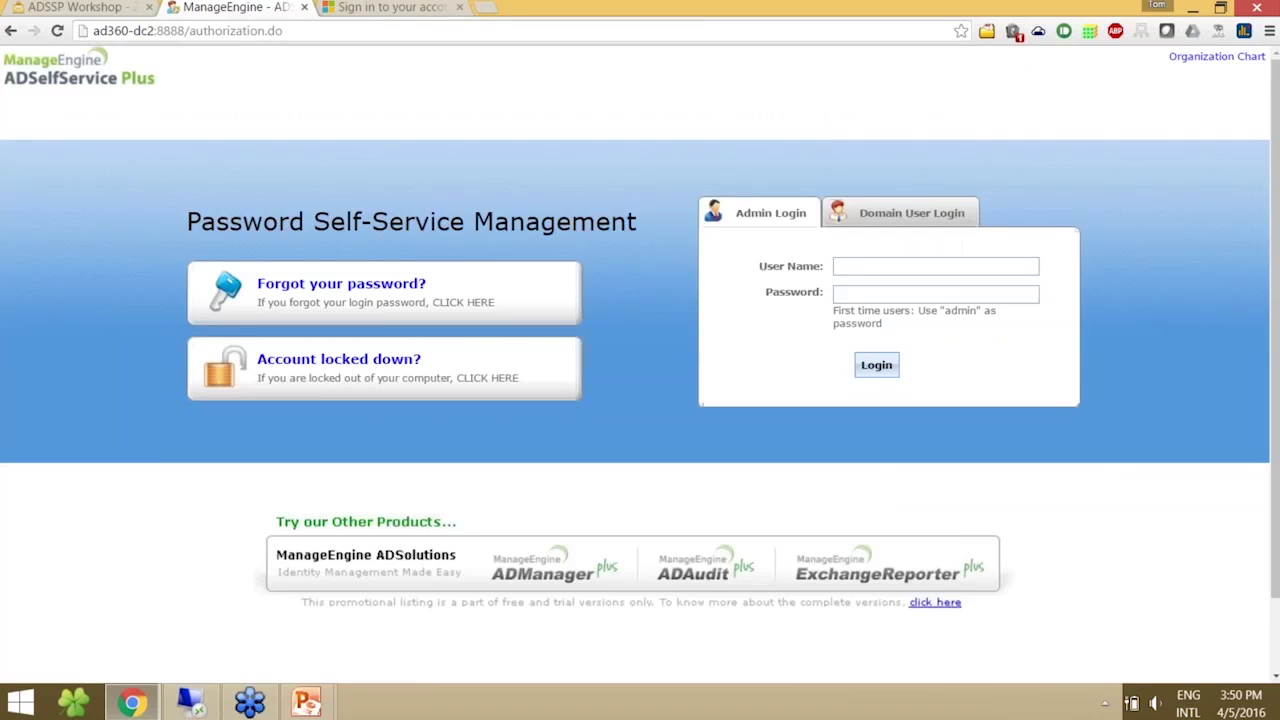
pyautogui.click(877, 366)
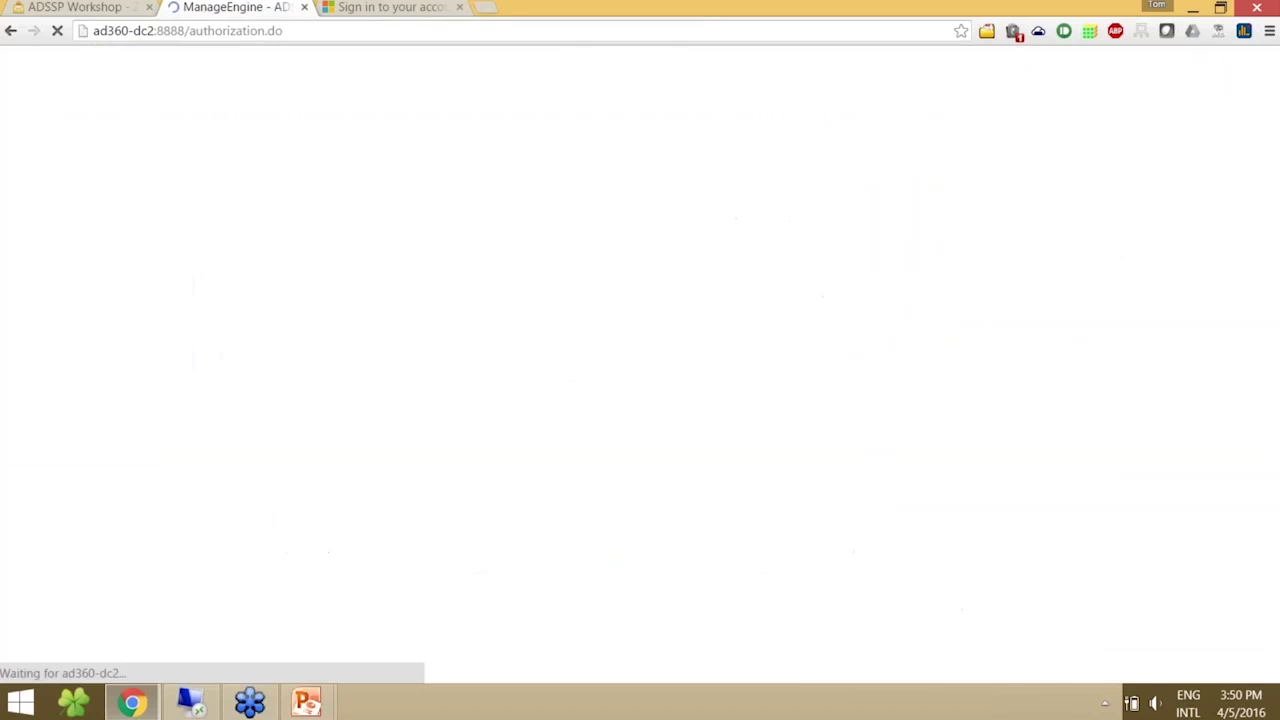
pyautogui.click(174, 112)
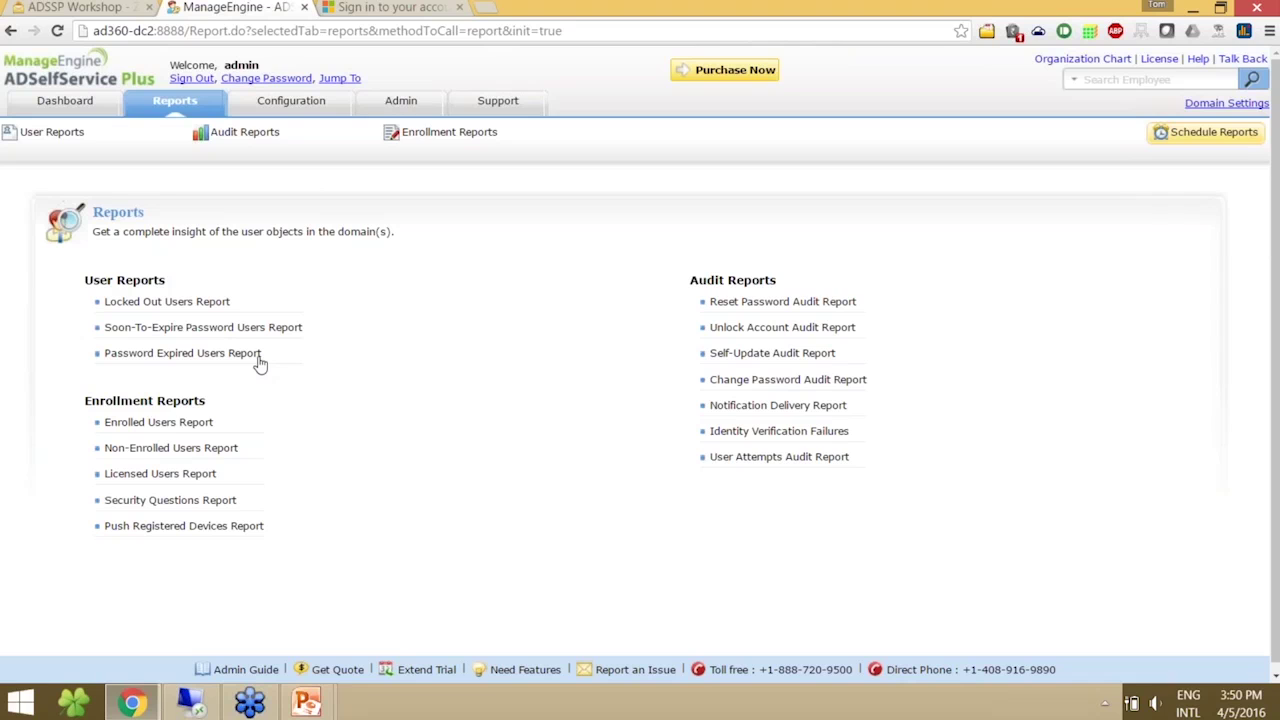
# - Open the Reset Password Audit Report and review attempts for the 03:48 PM and 03:45 PM resets
pyautogui.moveTo(205, 132)
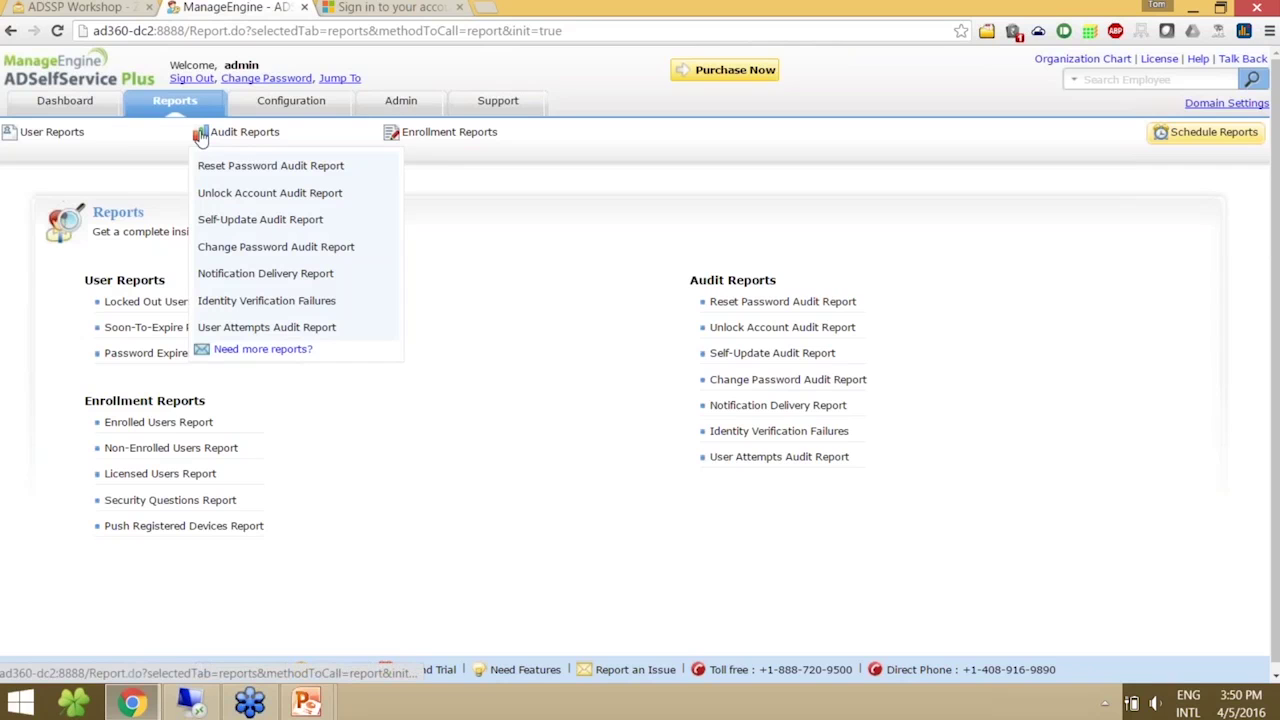
pyautogui.click(210, 166)
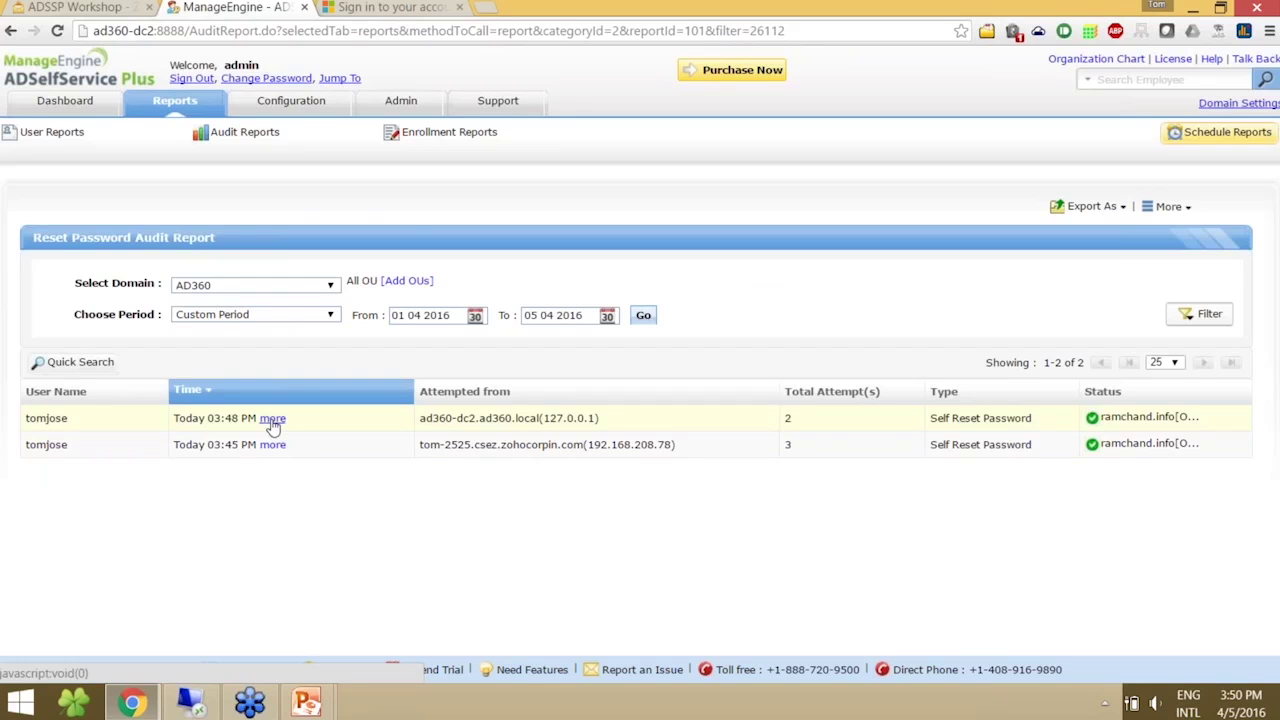
pyautogui.click(272, 420)
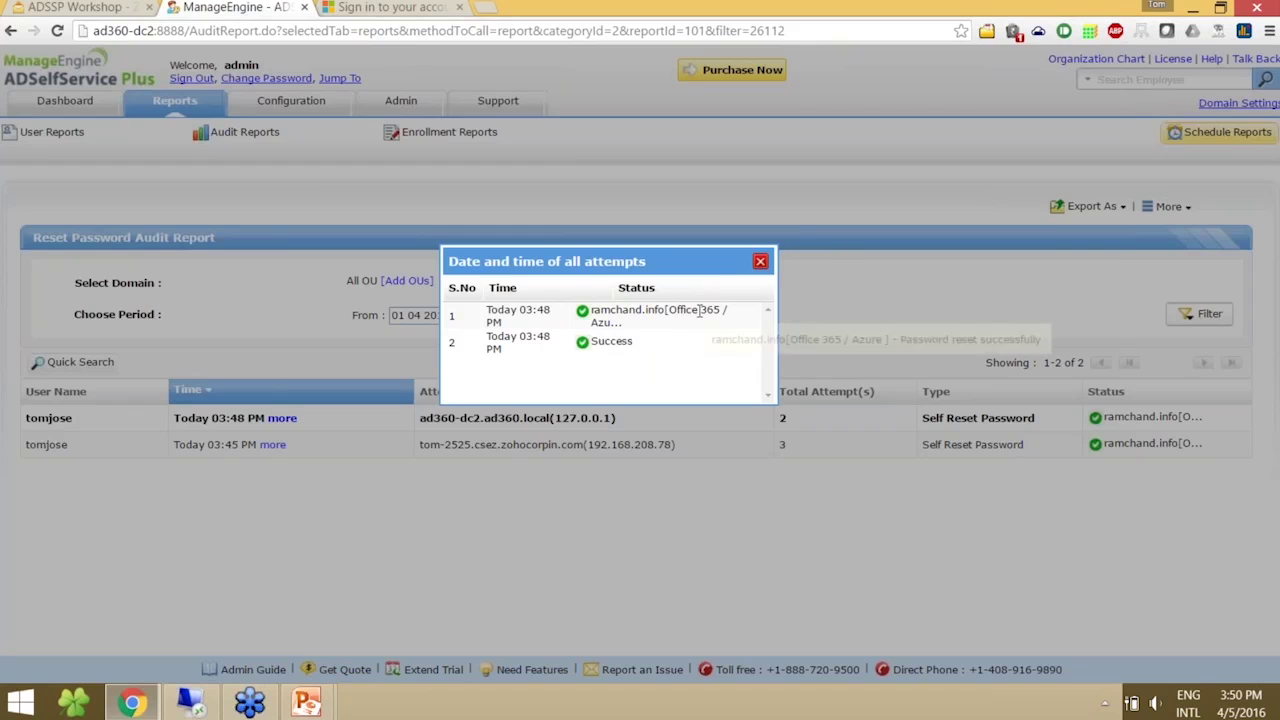
pyautogui.click(760, 261)
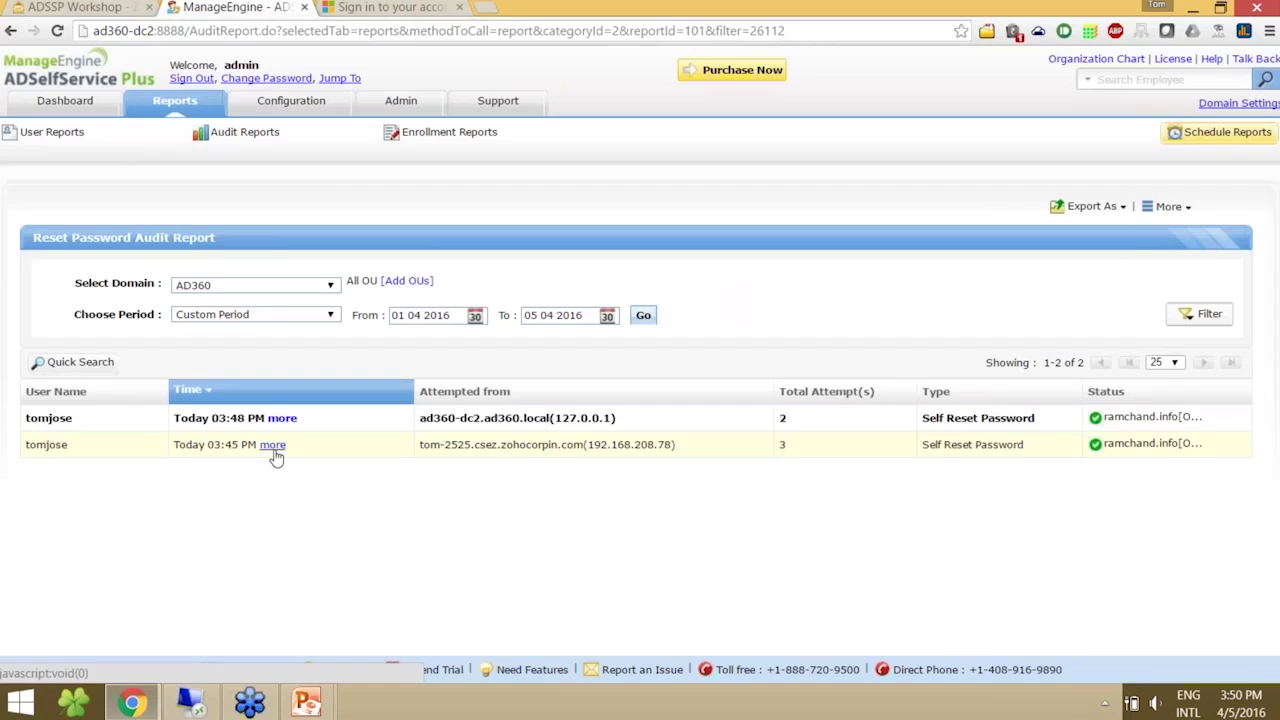
pyautogui.click(273, 445)
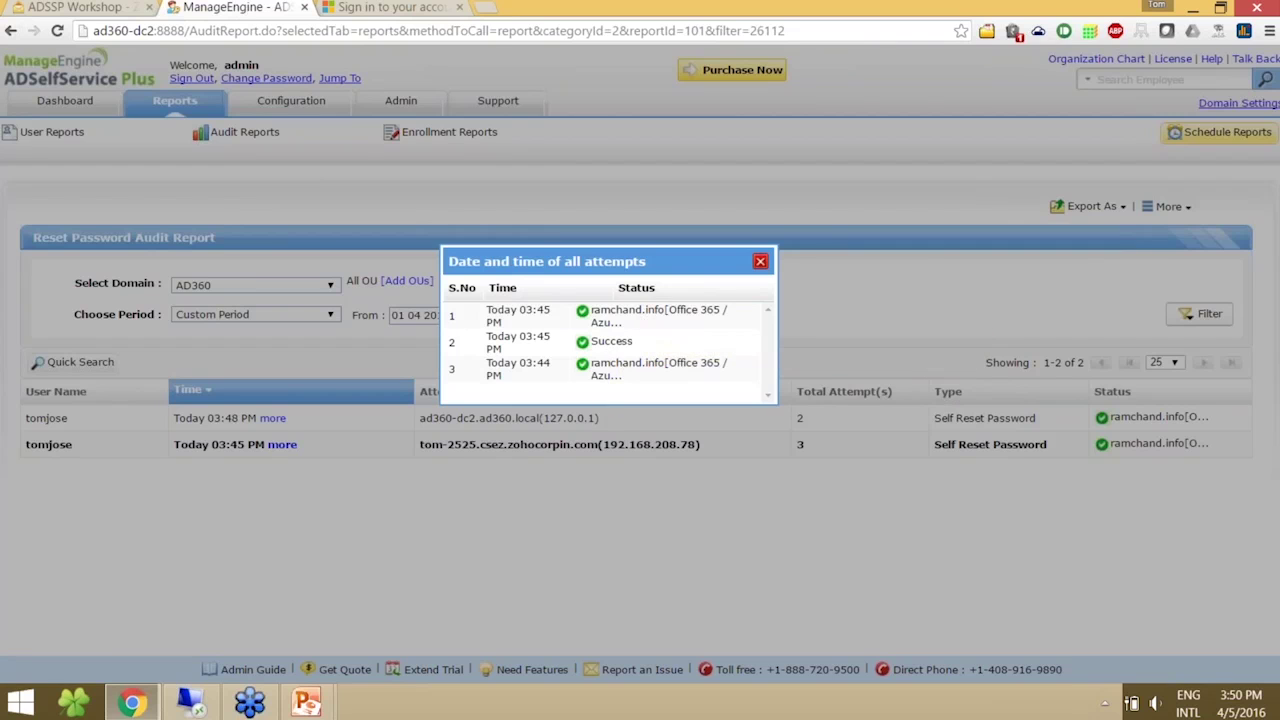
pyautogui.click(760, 261)
# - Open the Change Password Audit Report and review attempts for the 03:38 PM and 03:41 PM changes
pyautogui.moveTo(262, 150)
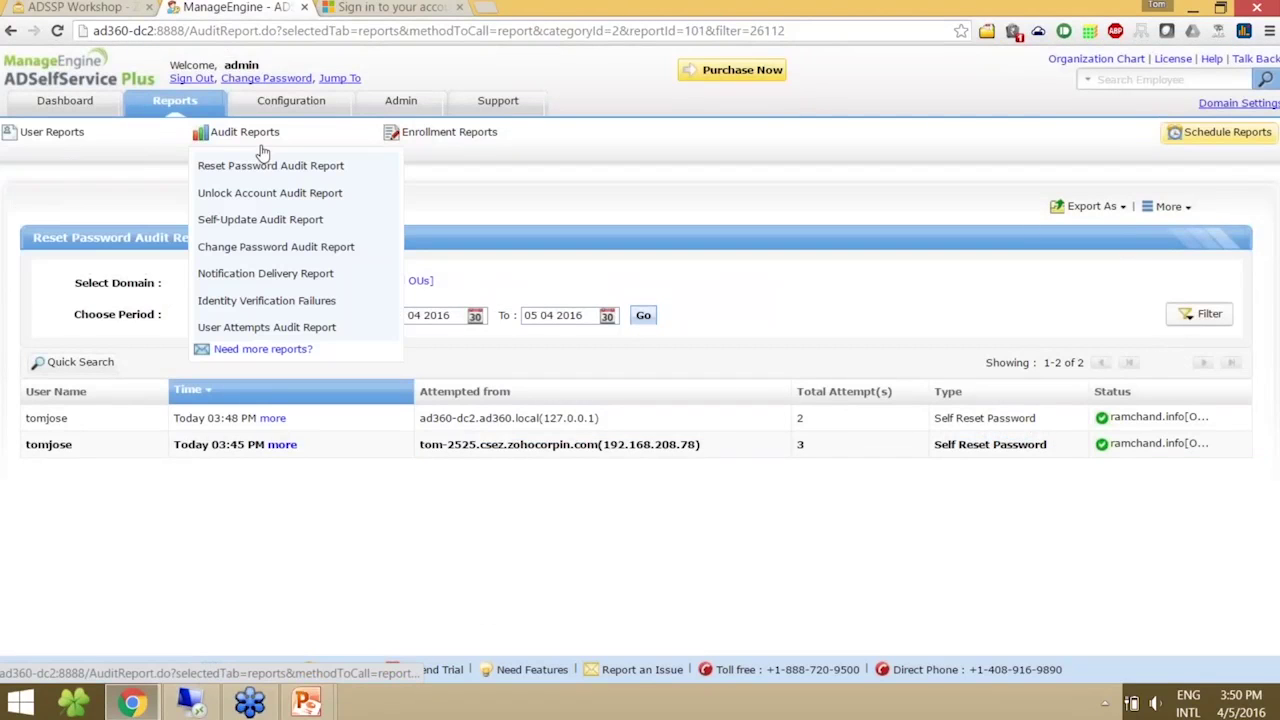
pyautogui.click(246, 247)
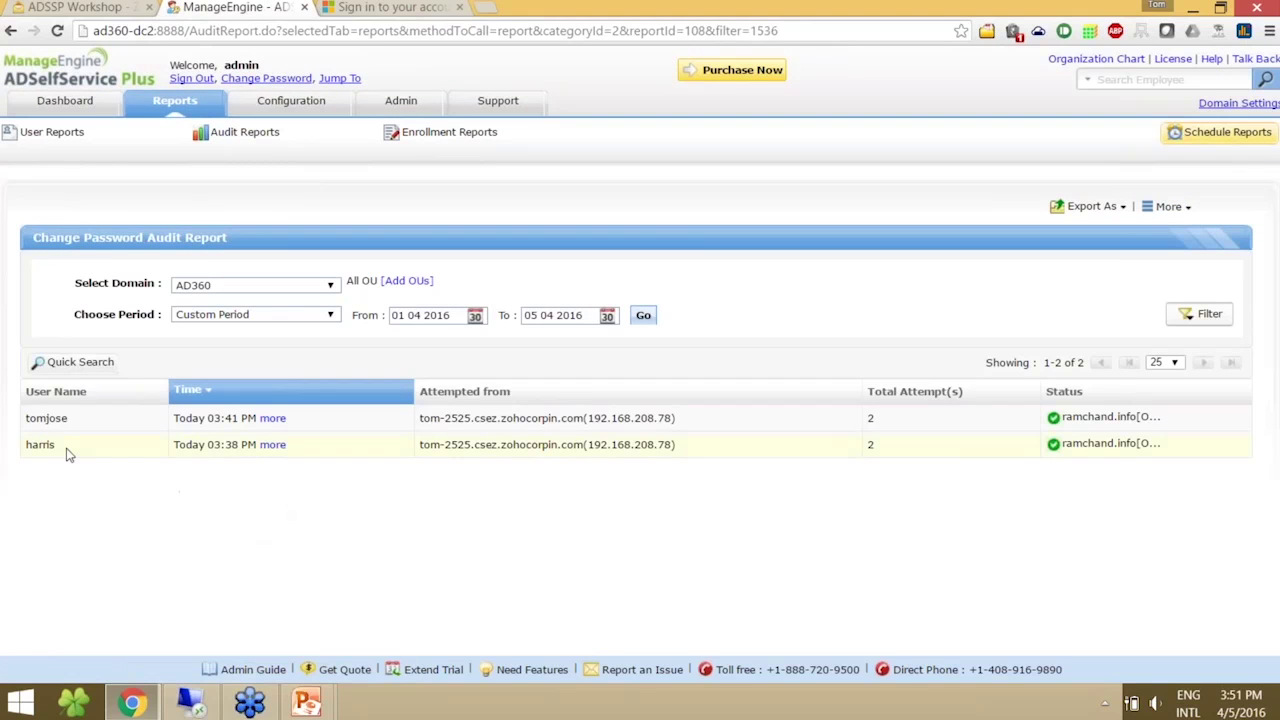
pyautogui.click(272, 445)
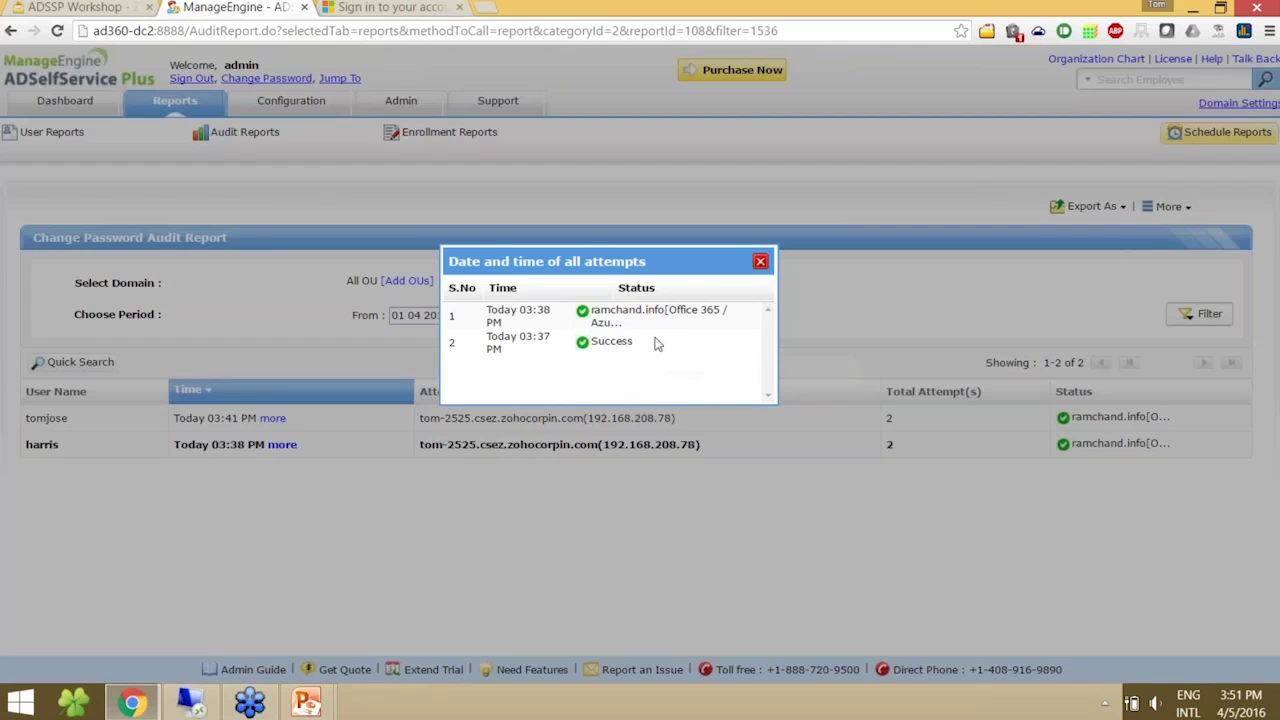
pyautogui.click(760, 262)
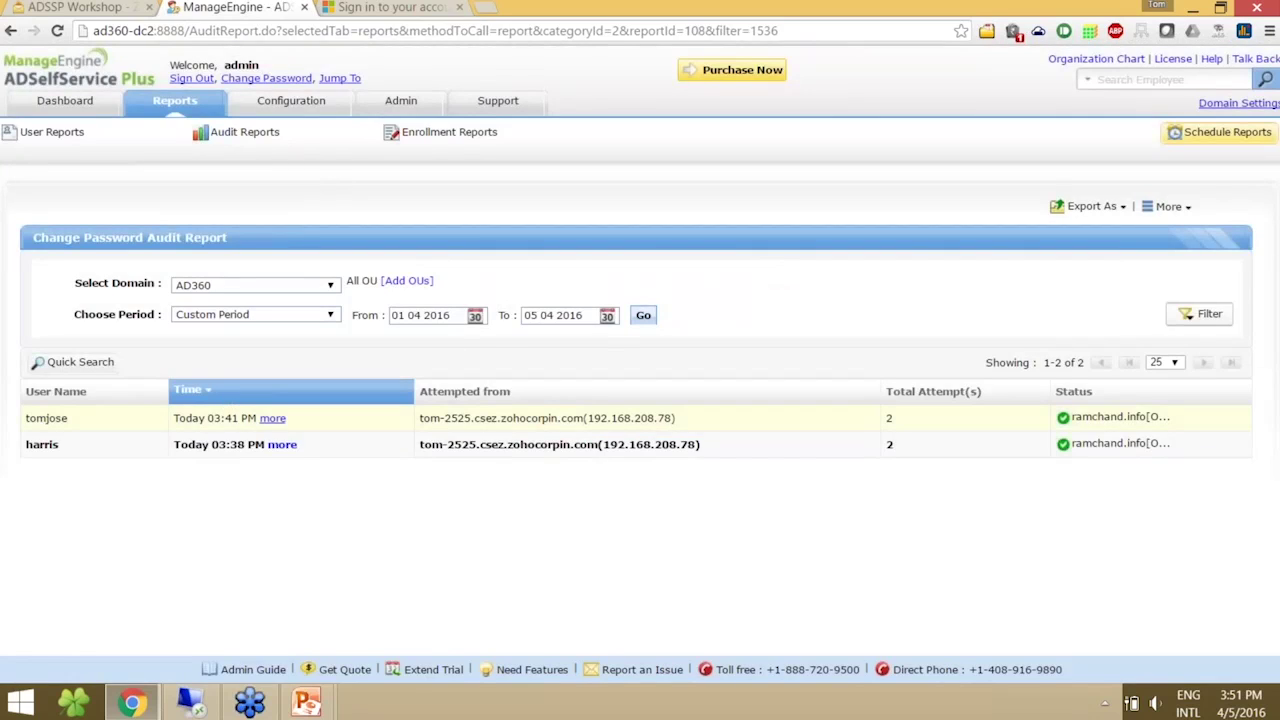
pyautogui.click(273, 418)
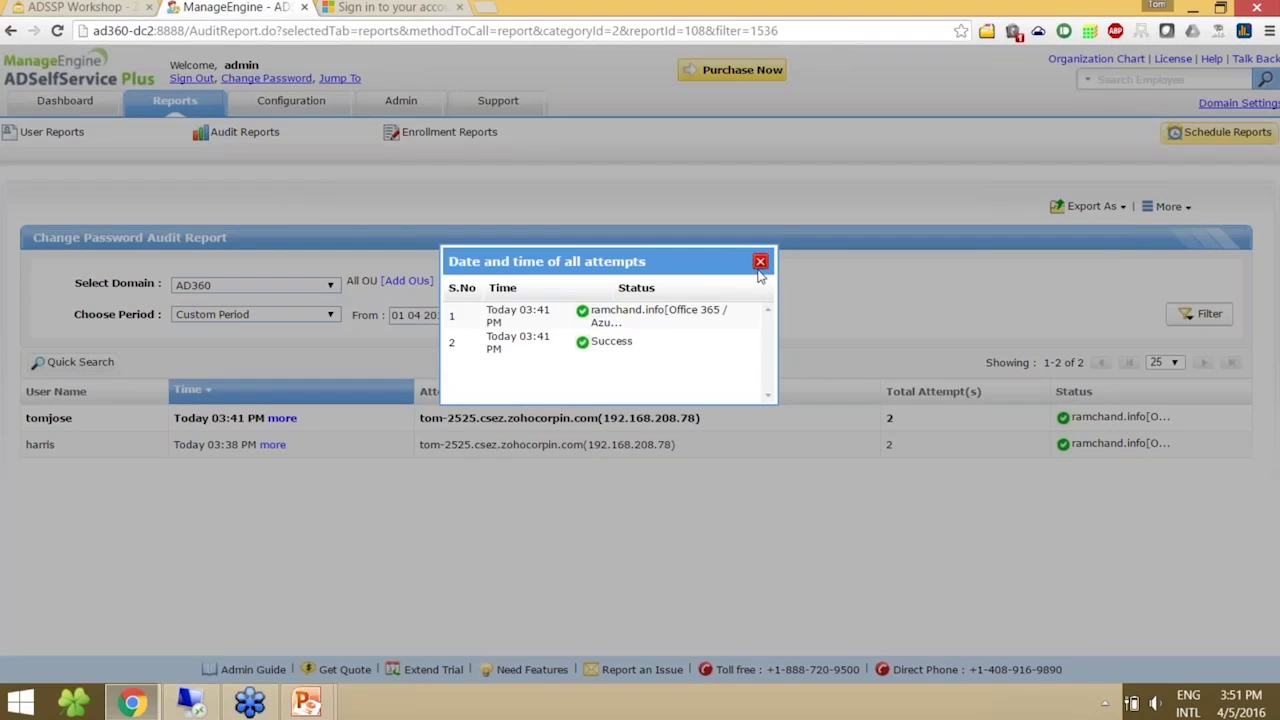
pyautogui.click(760, 262)
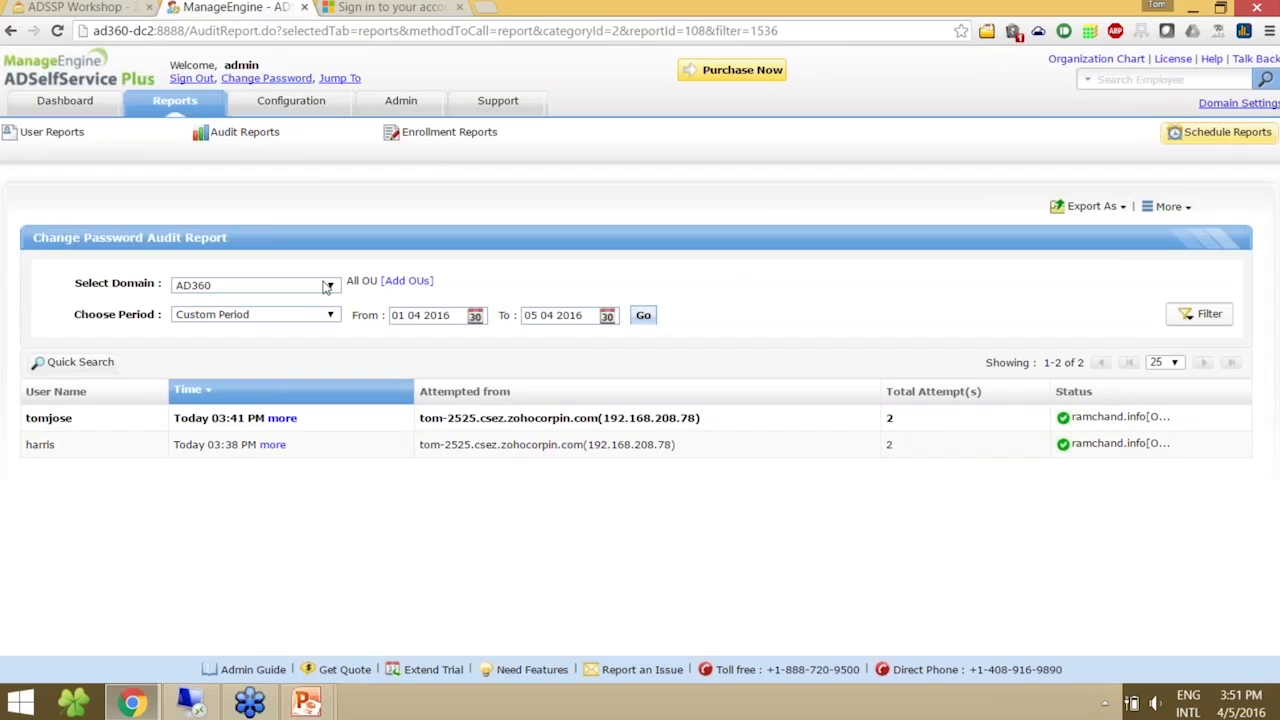
# - Look over the report's Add OUs, Export As and More options
pyautogui.click(398, 285)
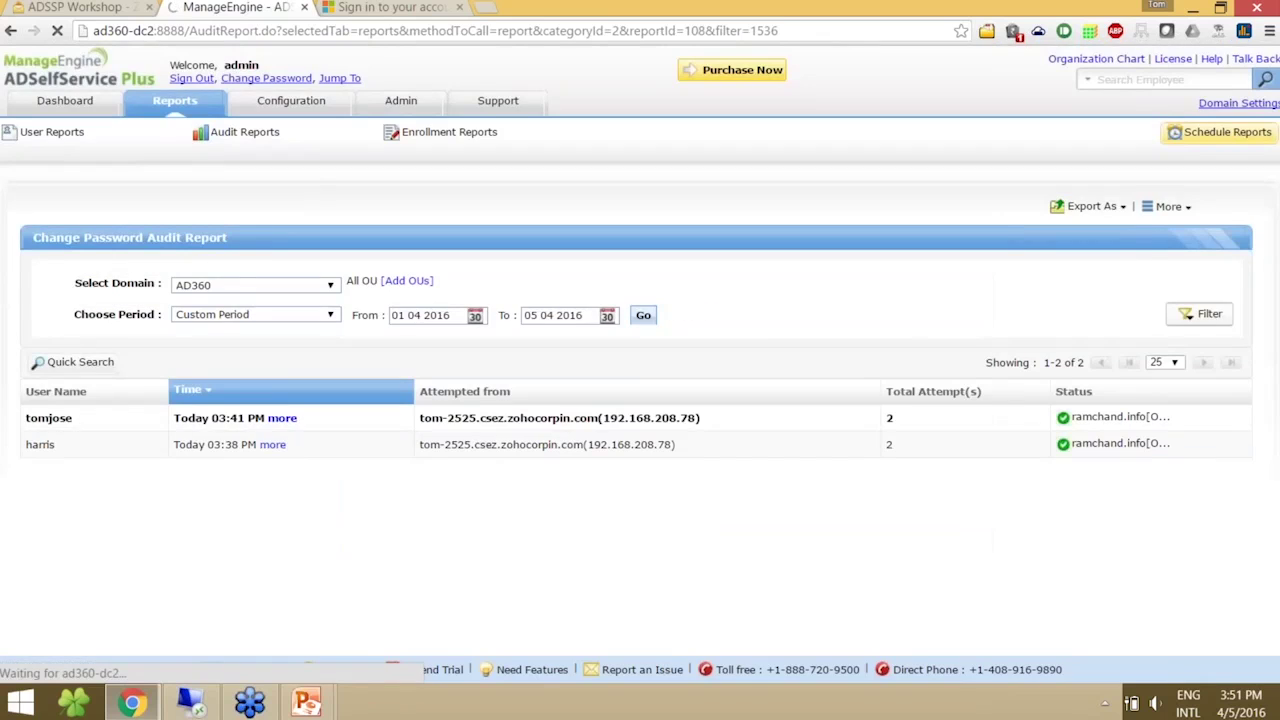
pyautogui.click(1090, 206)
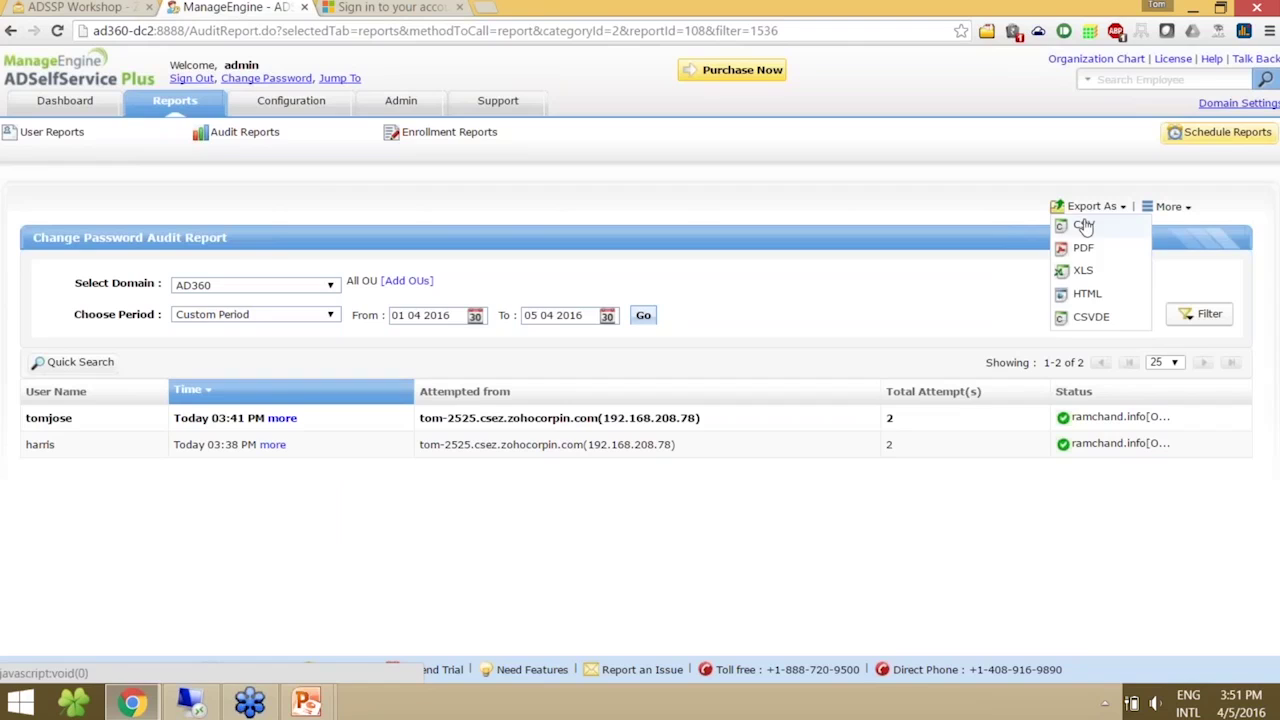
pyautogui.click(1186, 208)
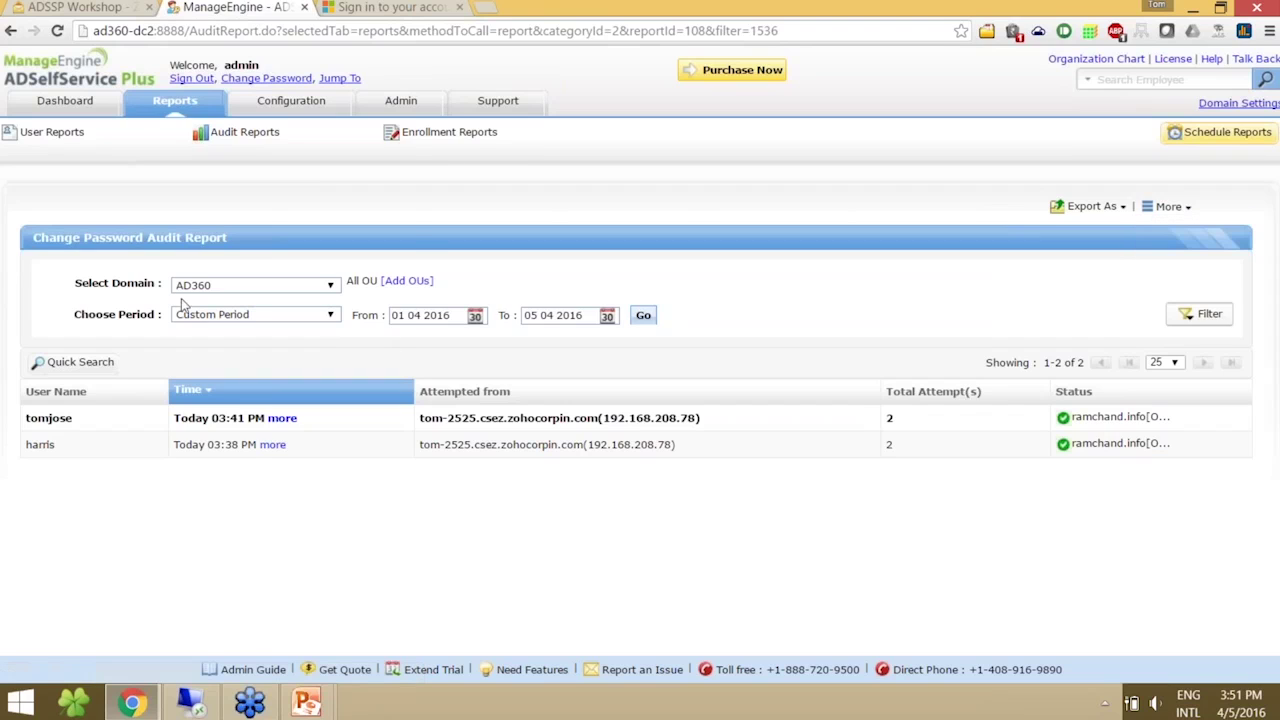
# - Review the Enrolled Users Report, then the Security Questions Report, among the enrollment reports
pyautogui.moveTo(445, 133)
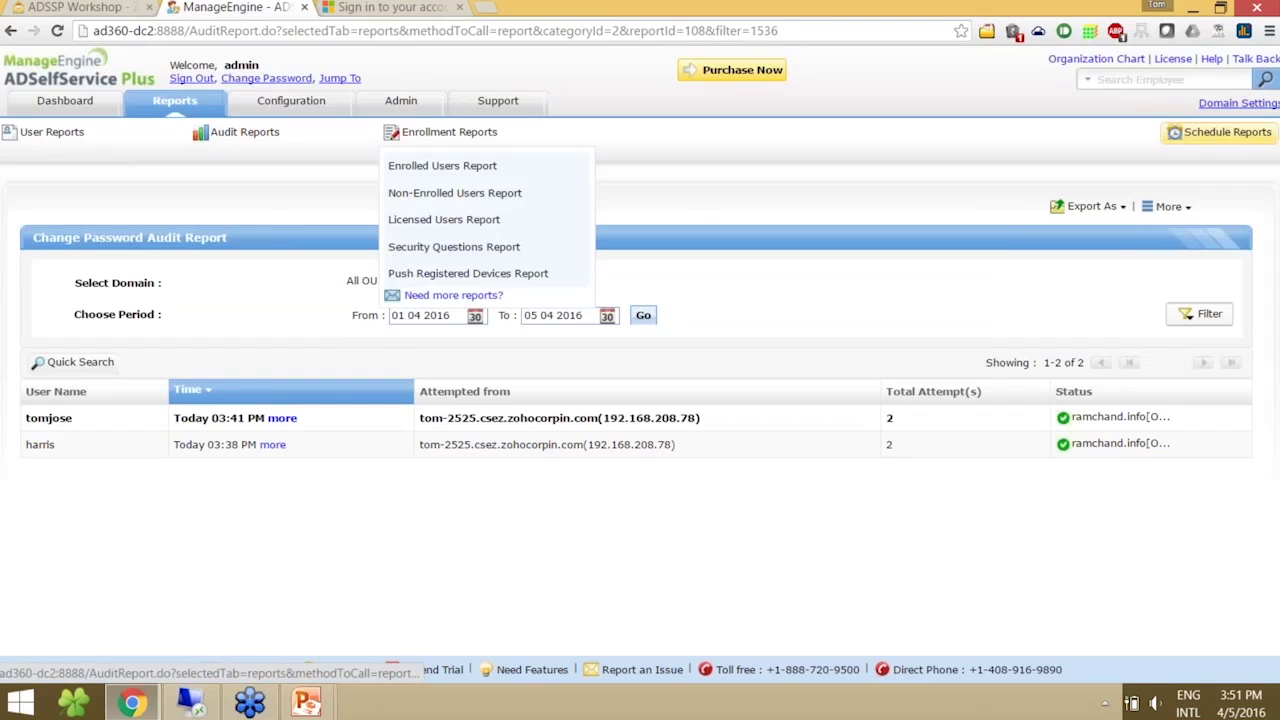
pyautogui.click(467, 172)
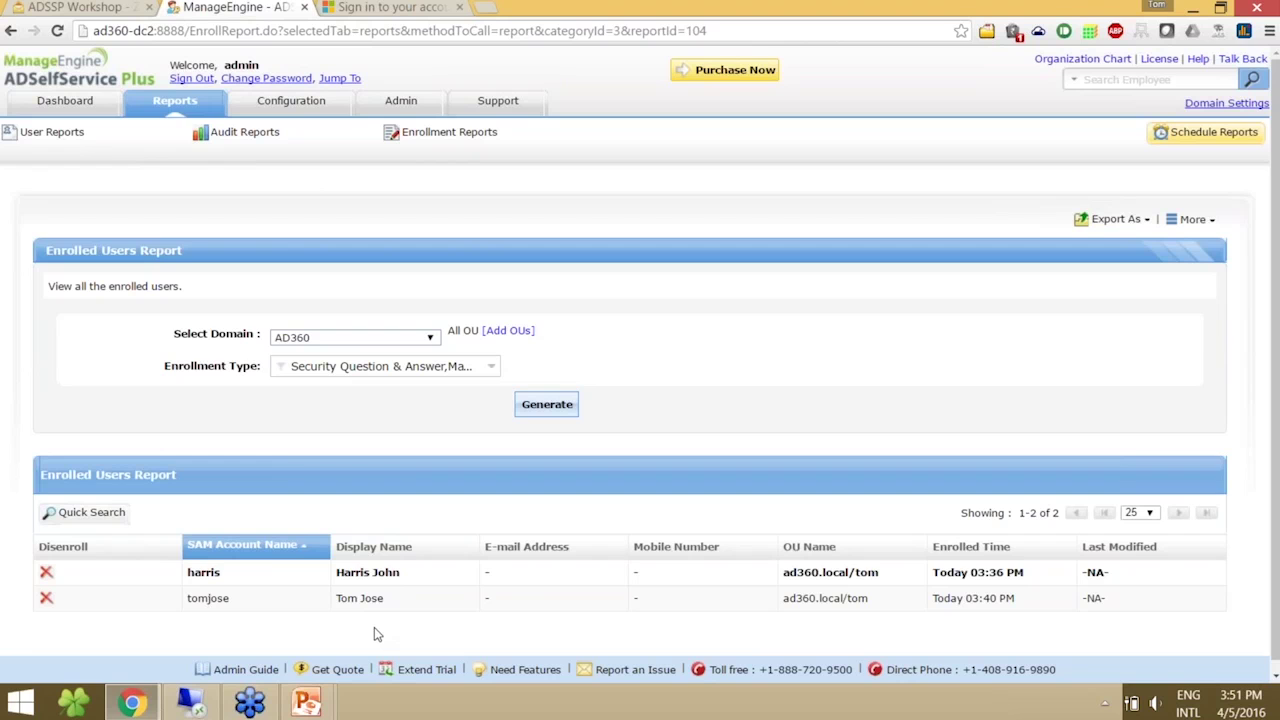
pyautogui.moveTo(464, 151)
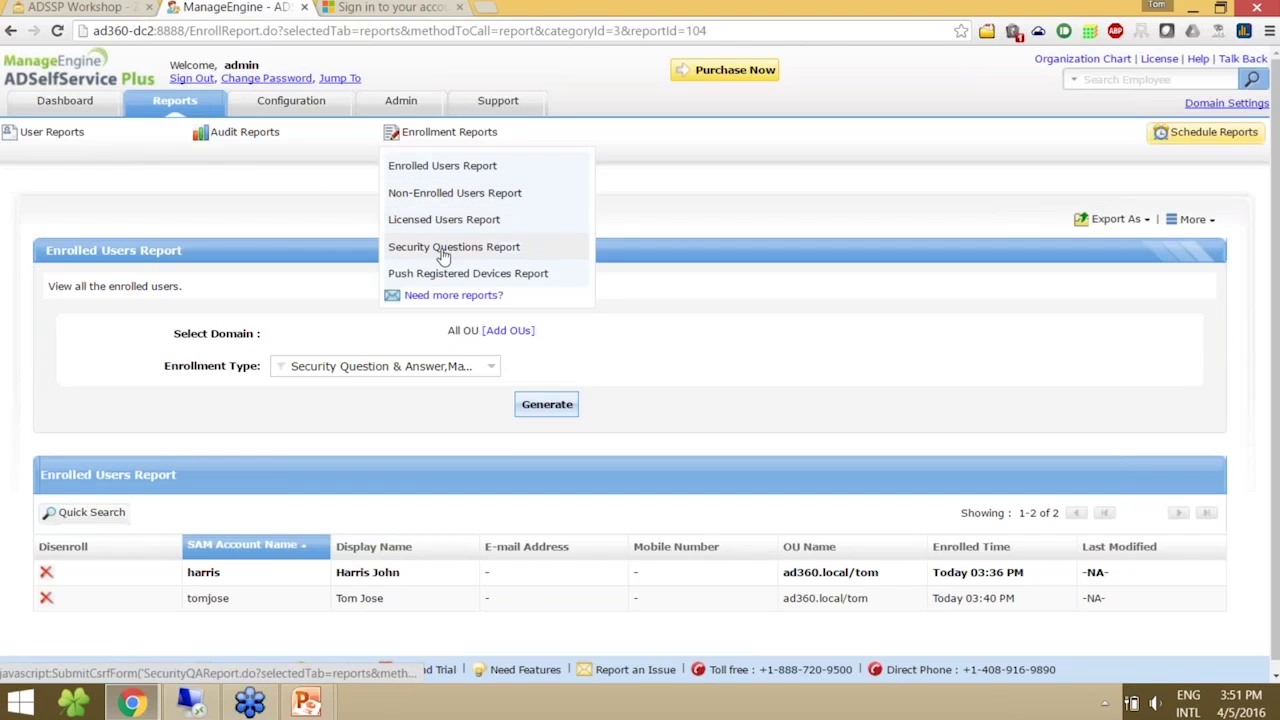
pyautogui.click(443, 252)
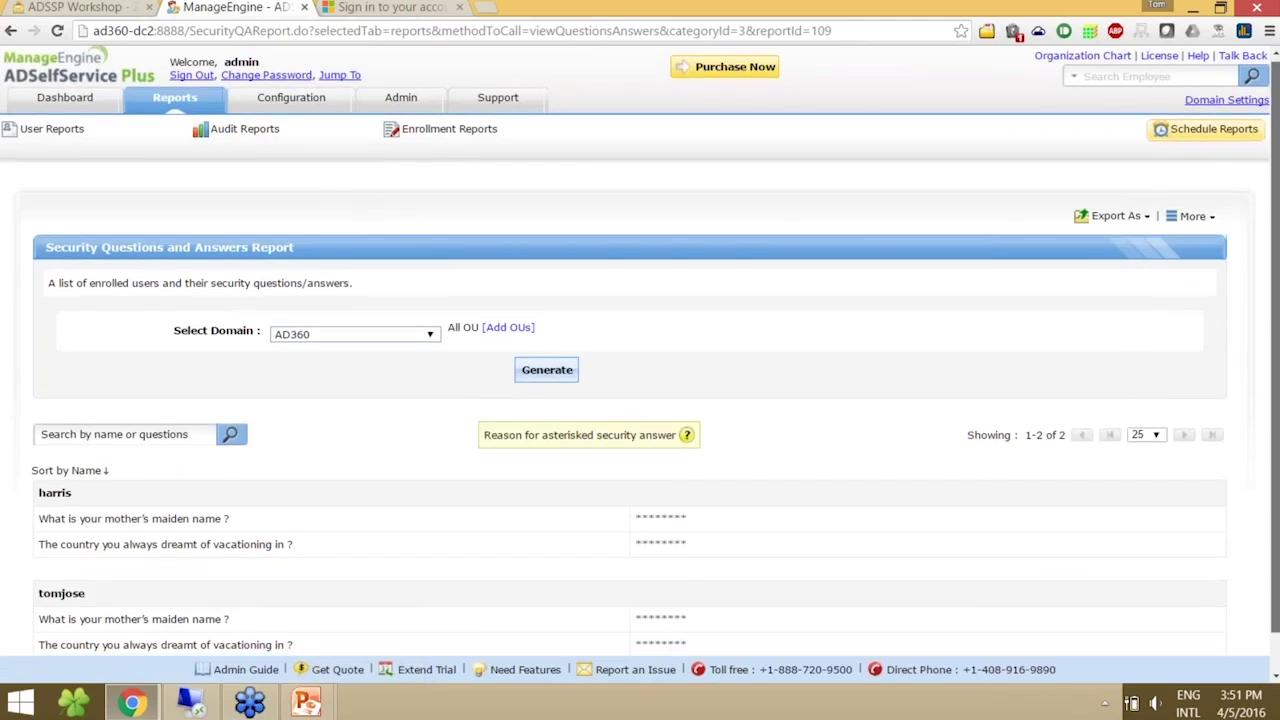
pyautogui.scroll(-1, 883, 640)
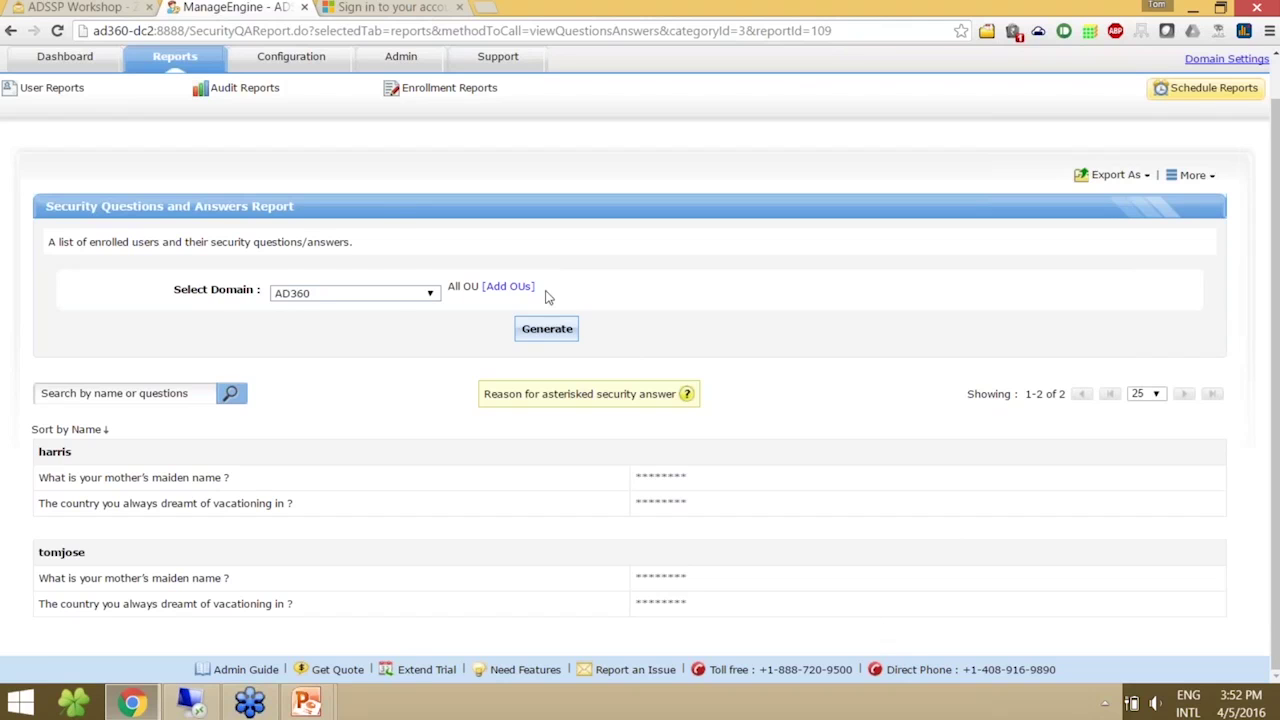
# - Go to Configuration > Administrative Tools to reach the Quick Enrollment settings
pyautogui.moveTo(352, 163)
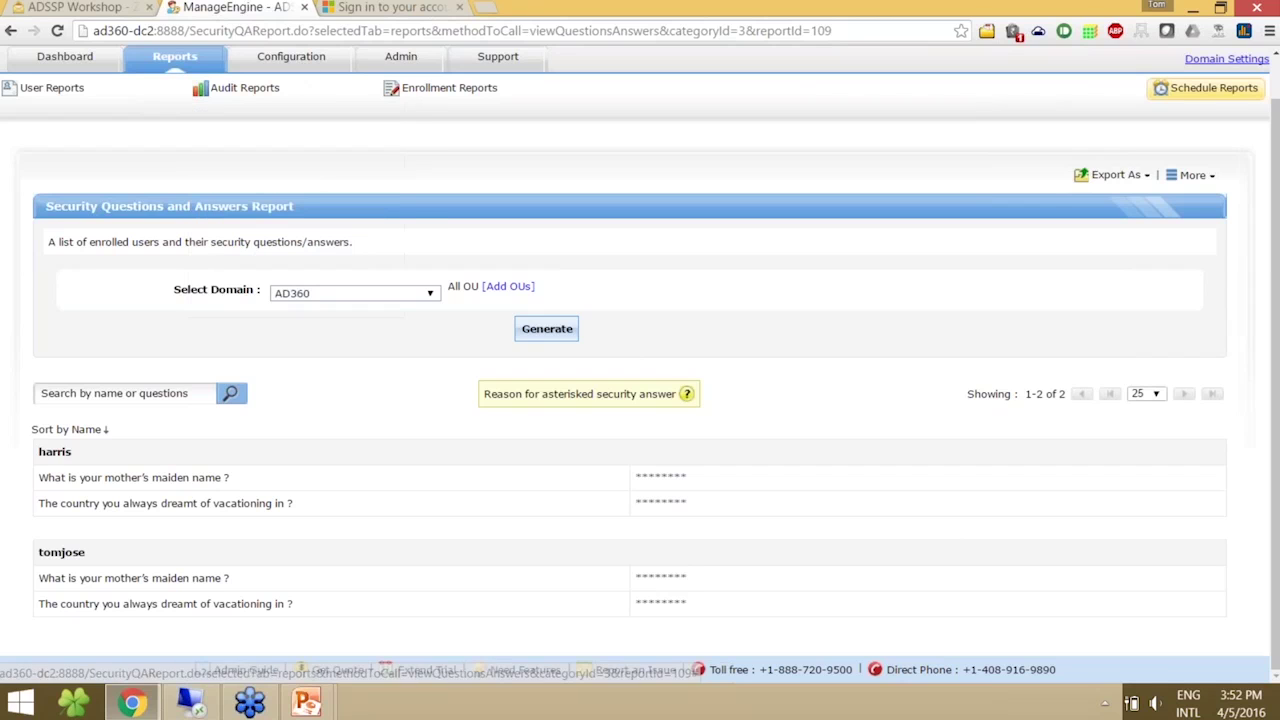
pyautogui.click(300, 67)
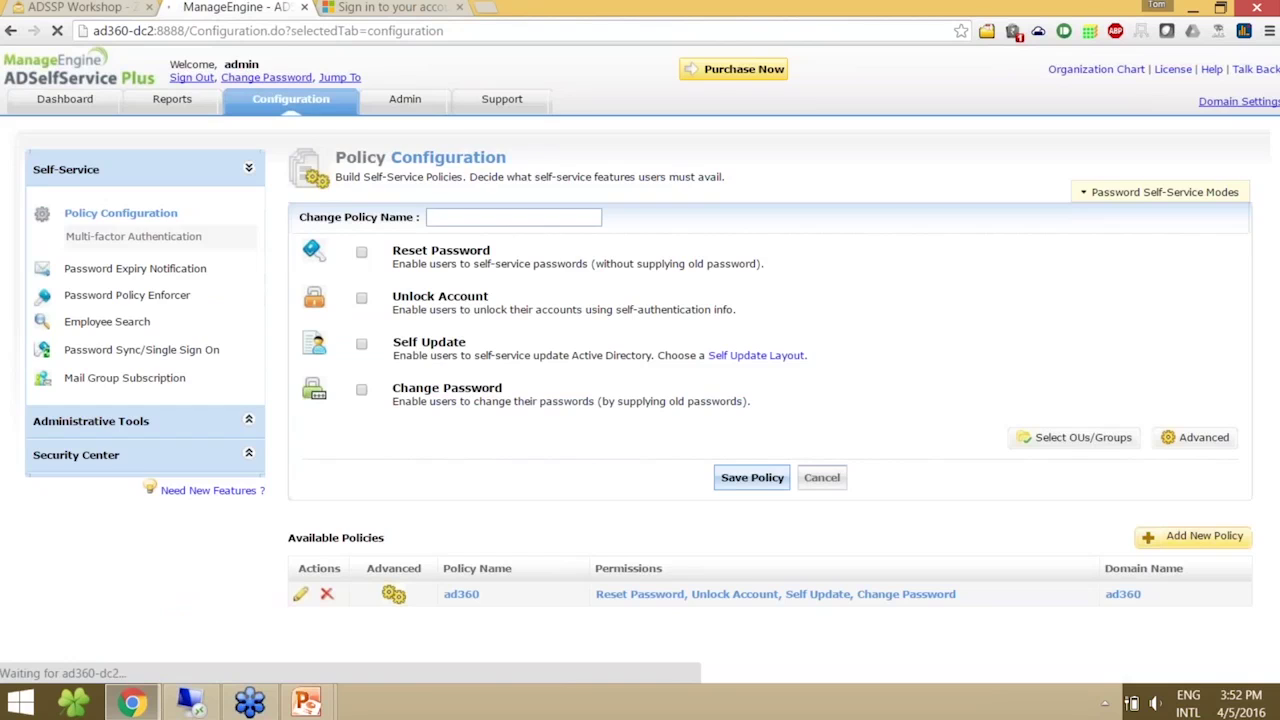
pyautogui.click(125, 423)
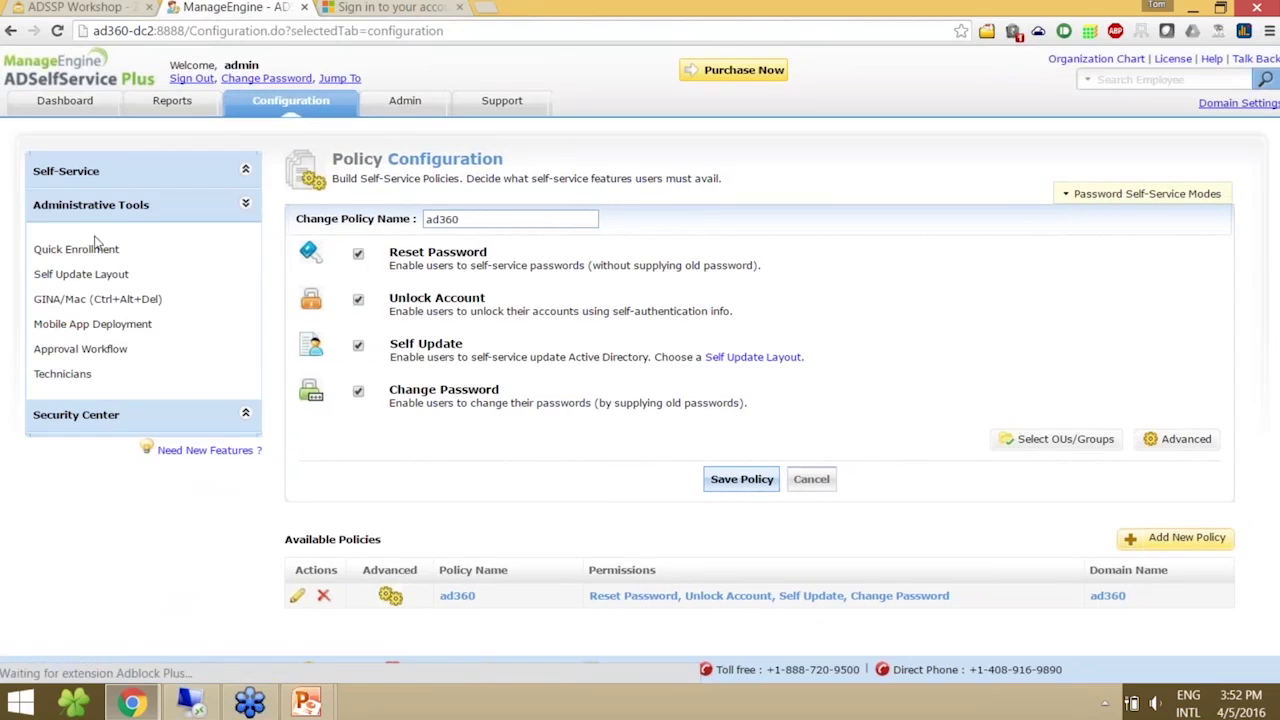